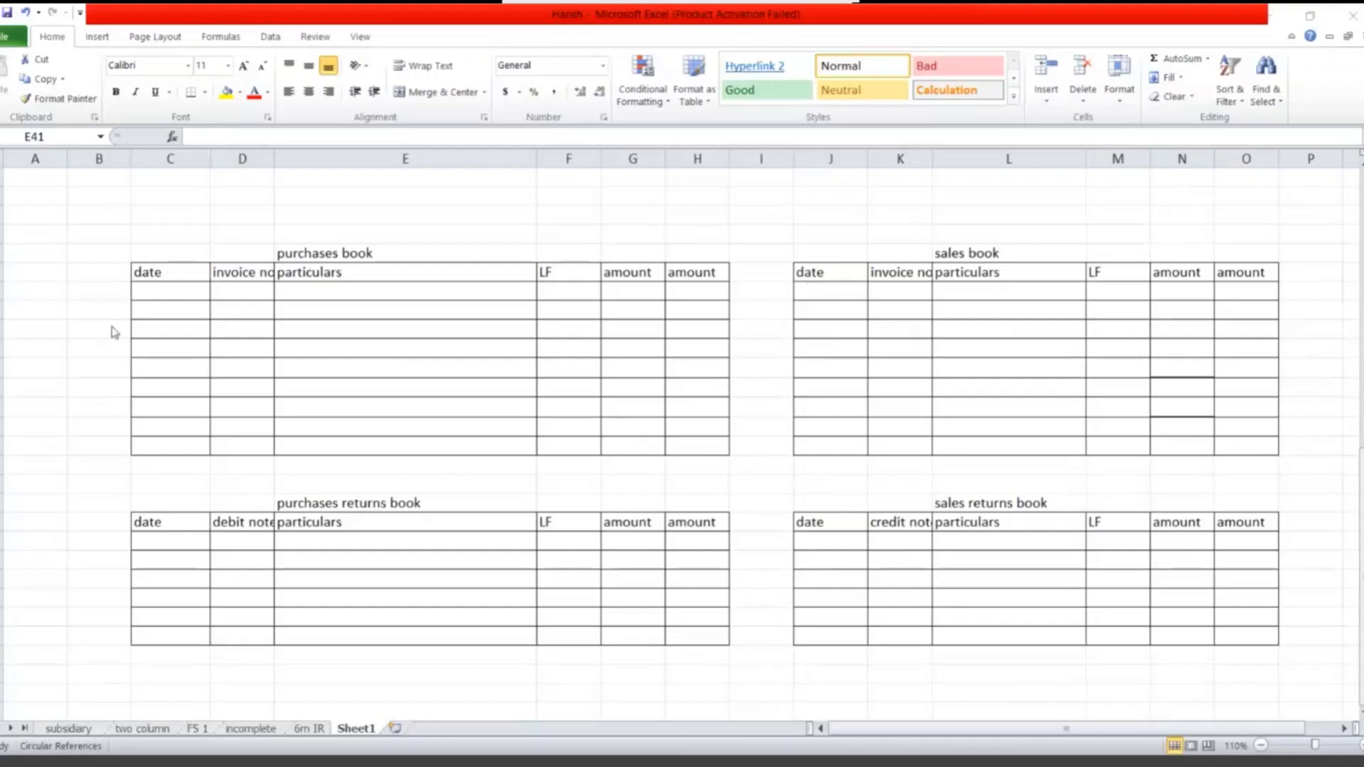
- Enter the June 1 purchase from Fine Rice Mills Maddur, 10 x 5500, for 55,000
click(180, 297)
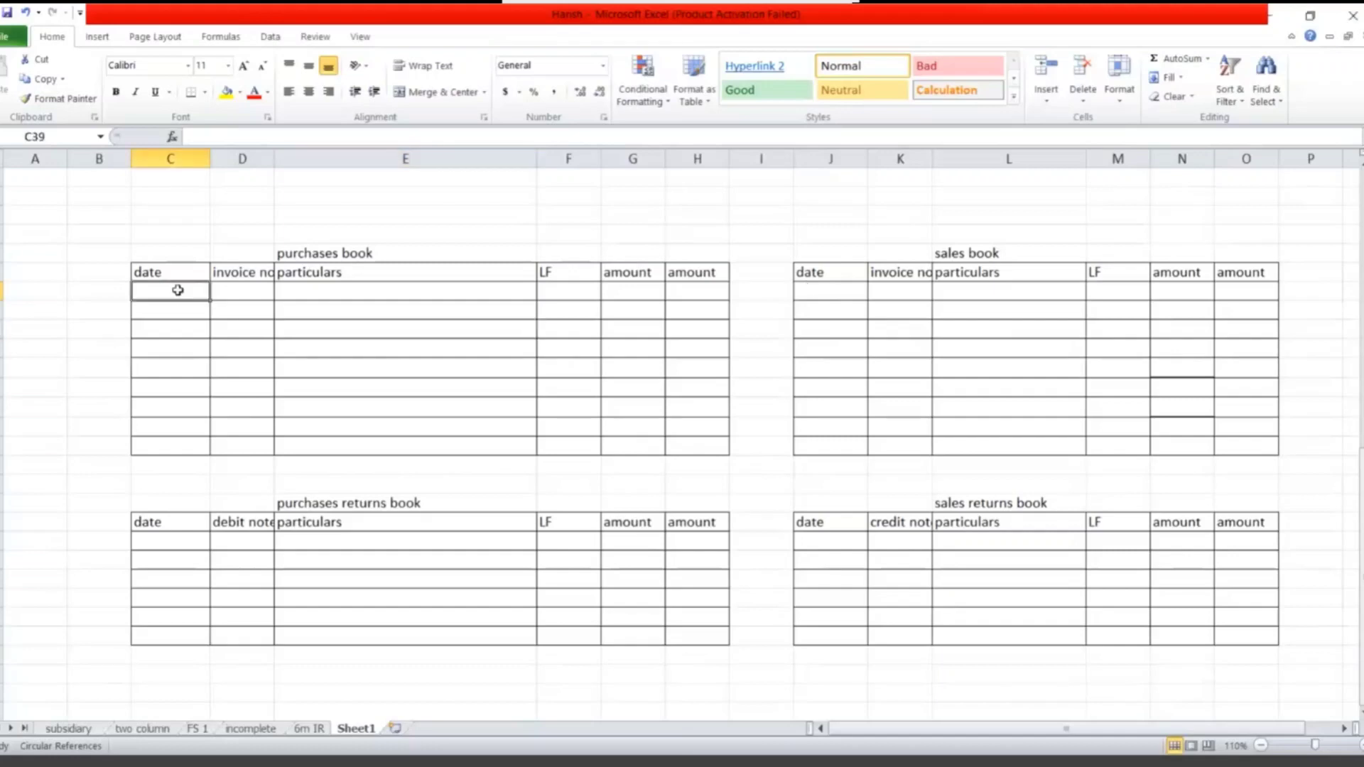
text(June)
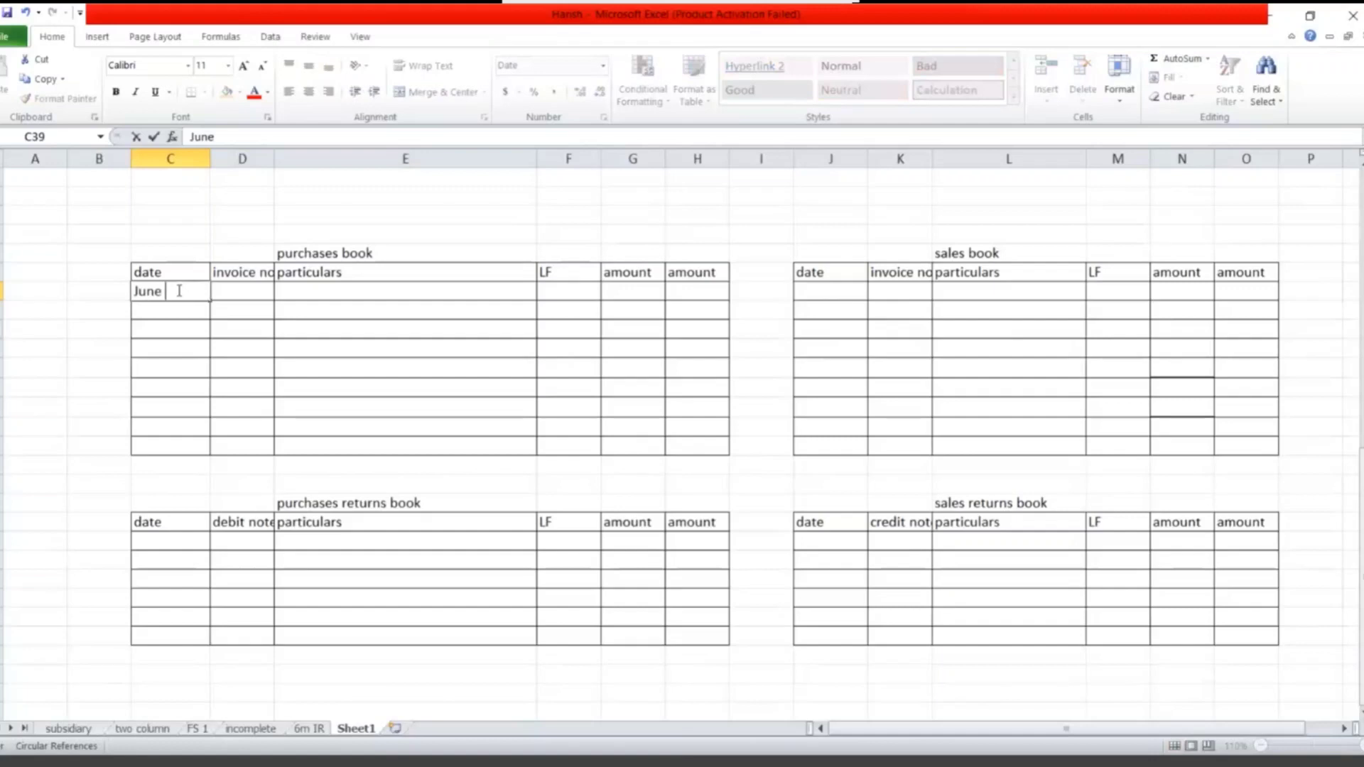
text(1)
key(Tab)
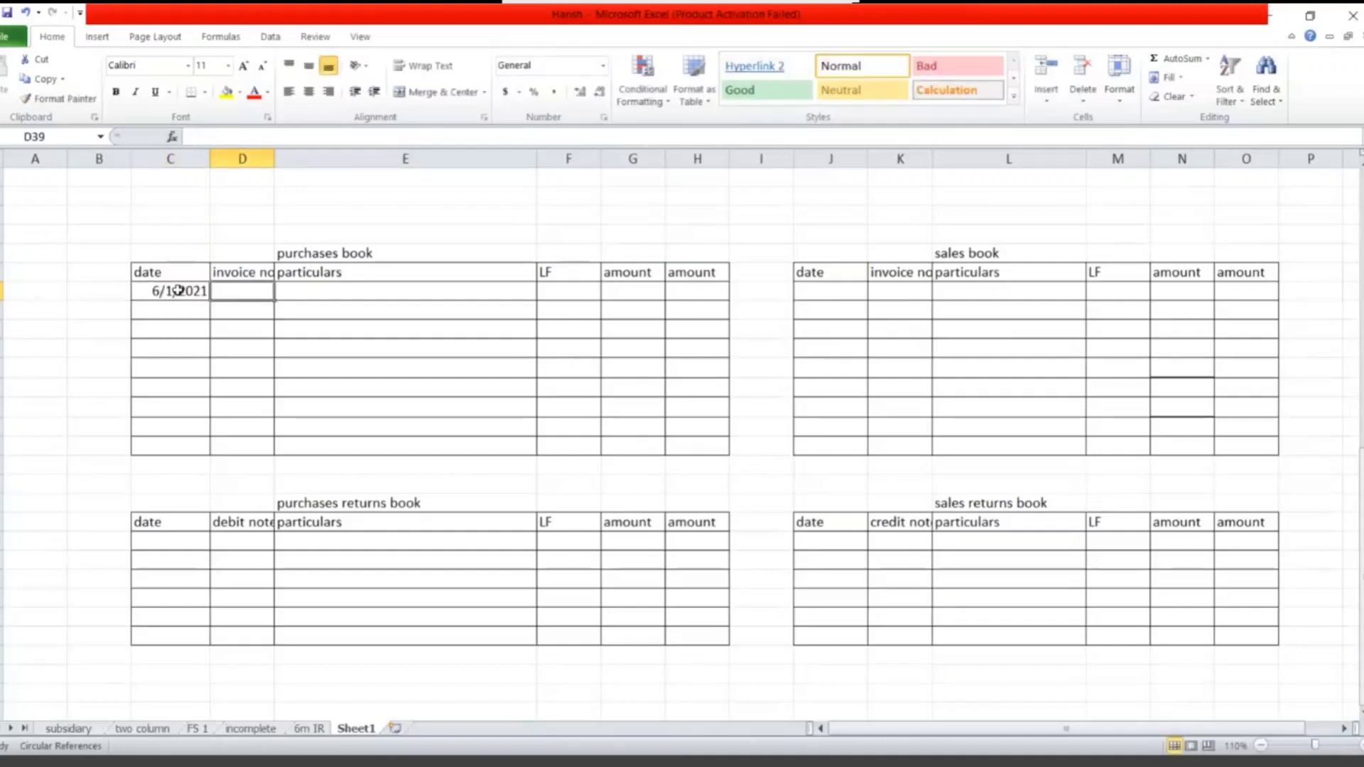
key(Tab)
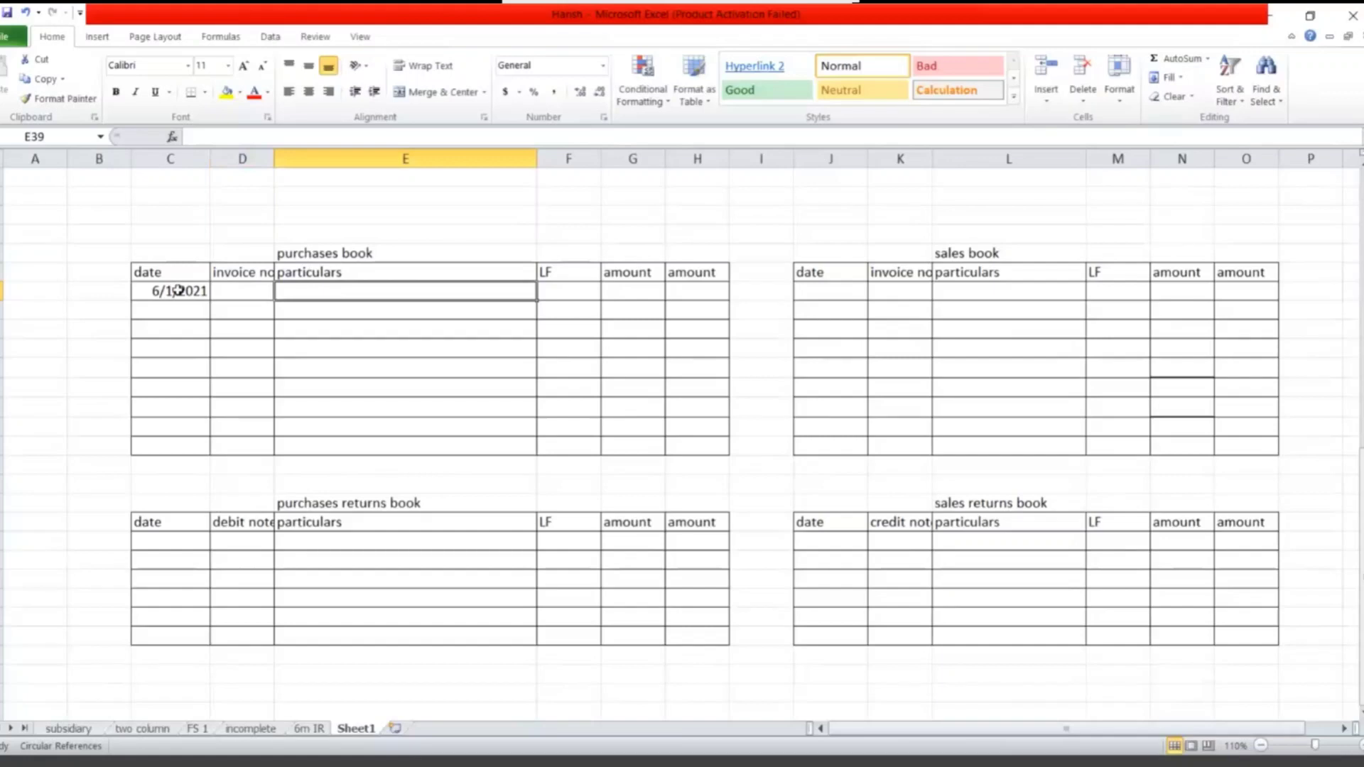
text(Fine Rice )
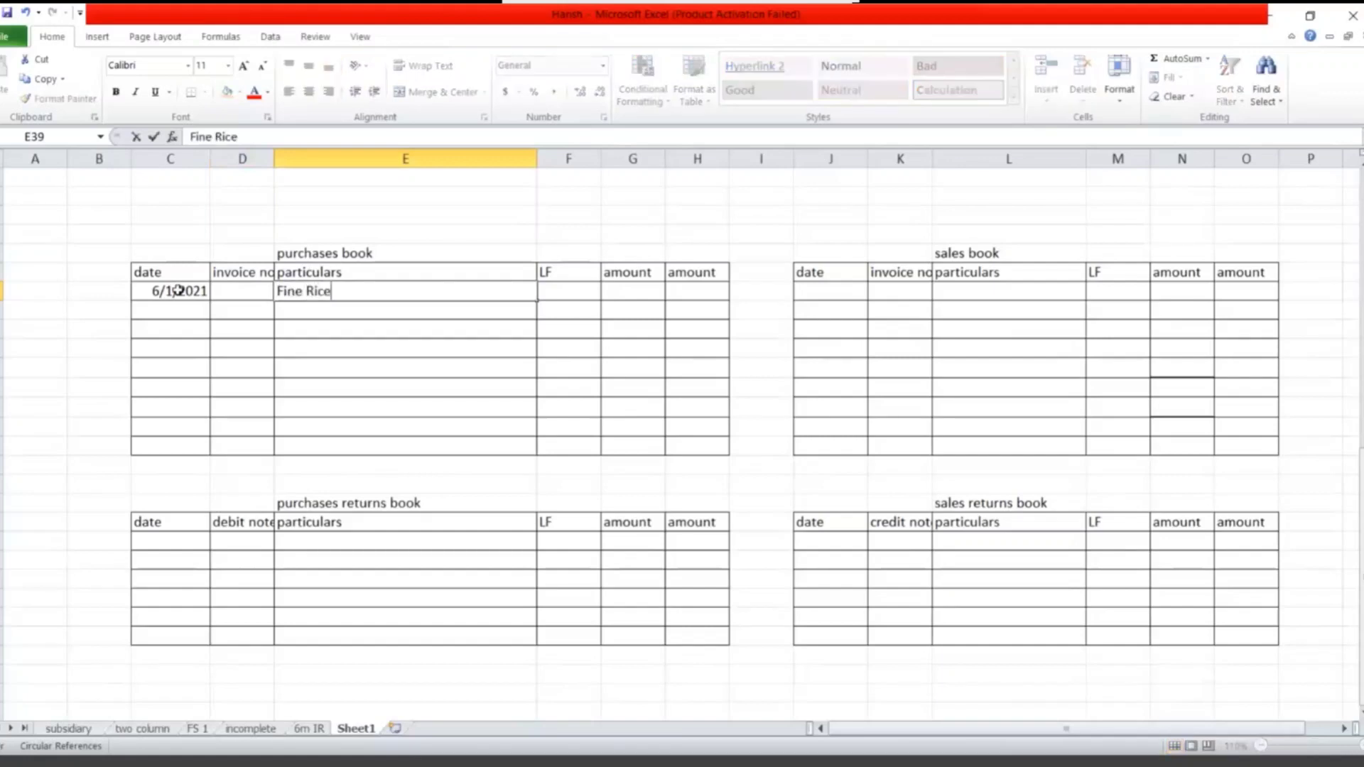
text(Mills )
text(MAddu)
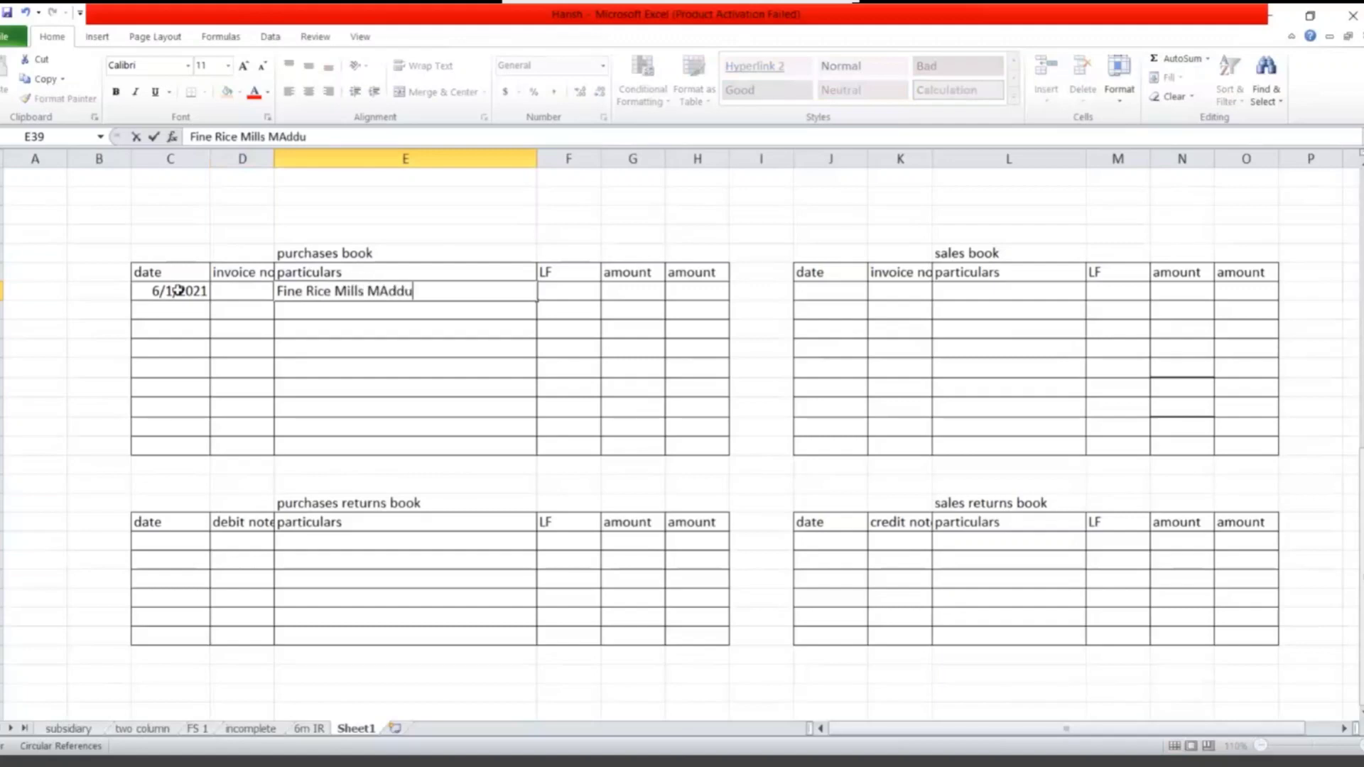
text(r,)
text( 10 x 5)
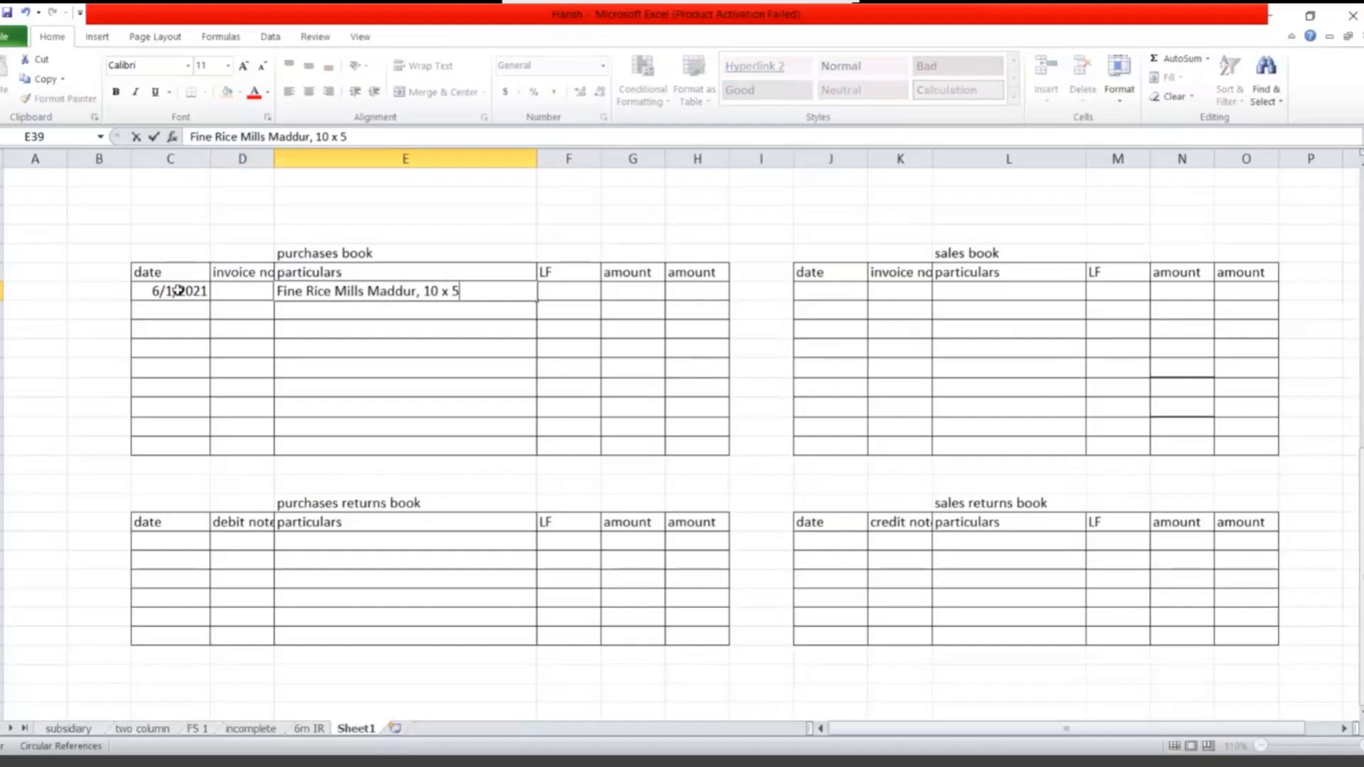
text(500)
key(Tab)
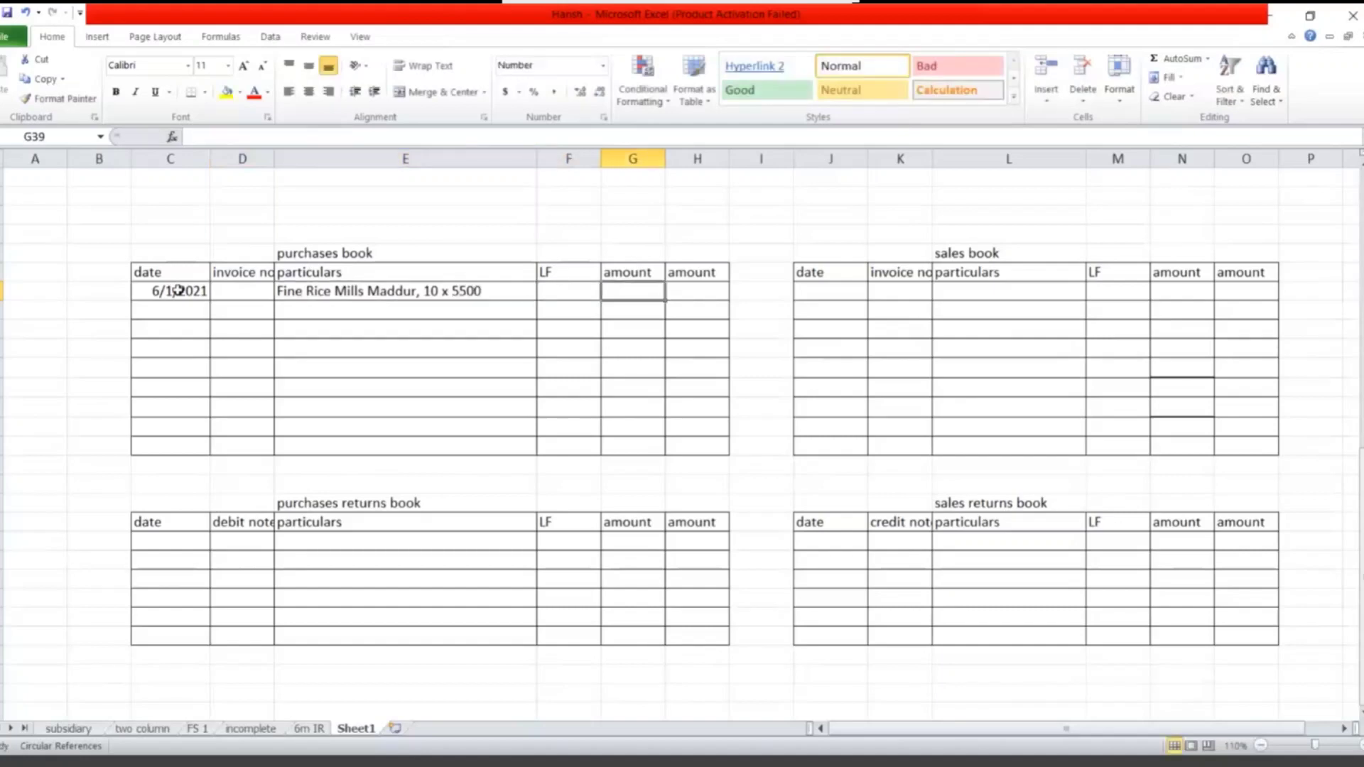
key(Tab)
key(Tab)
text(55,000)
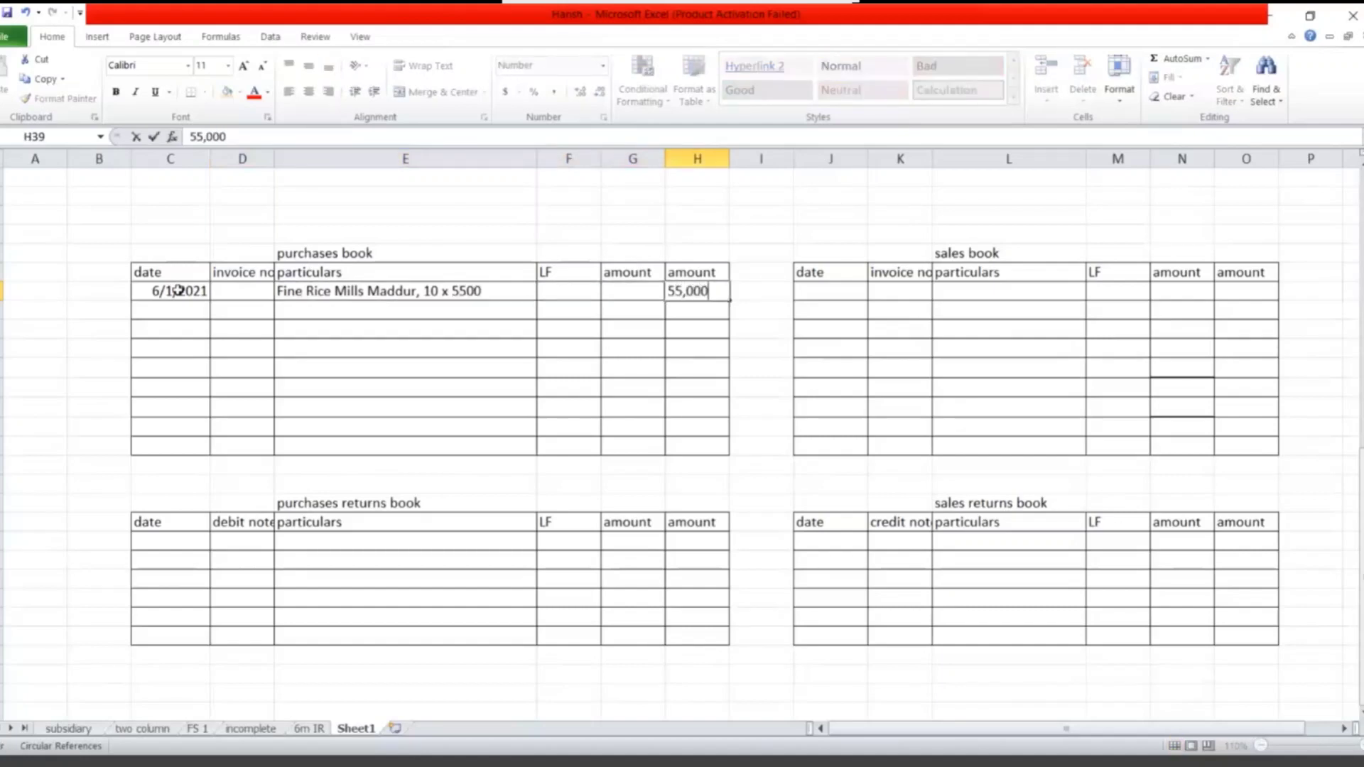
key(Return)
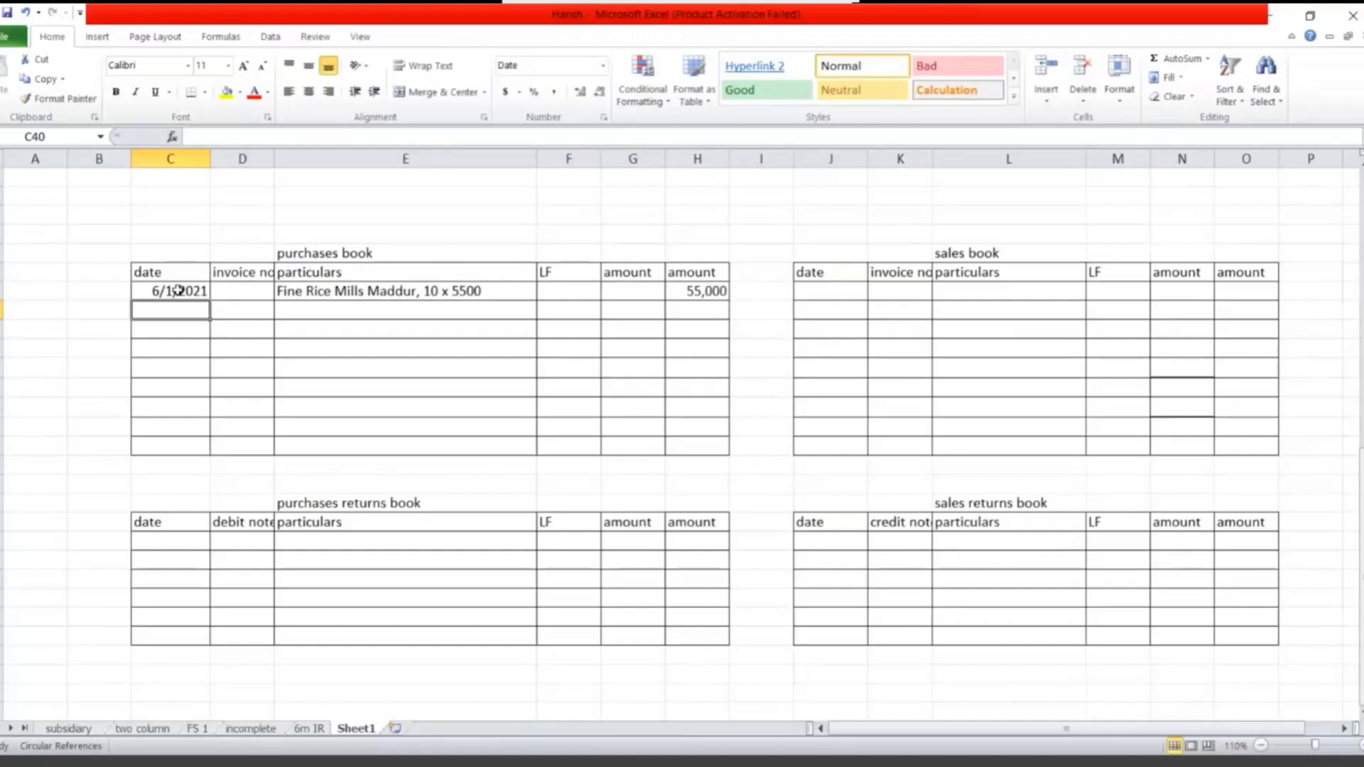
- Enter the June 2 sale to Ashoka hotel Bangalore, 2 x 3500, with amount 7,000
click(805, 305)
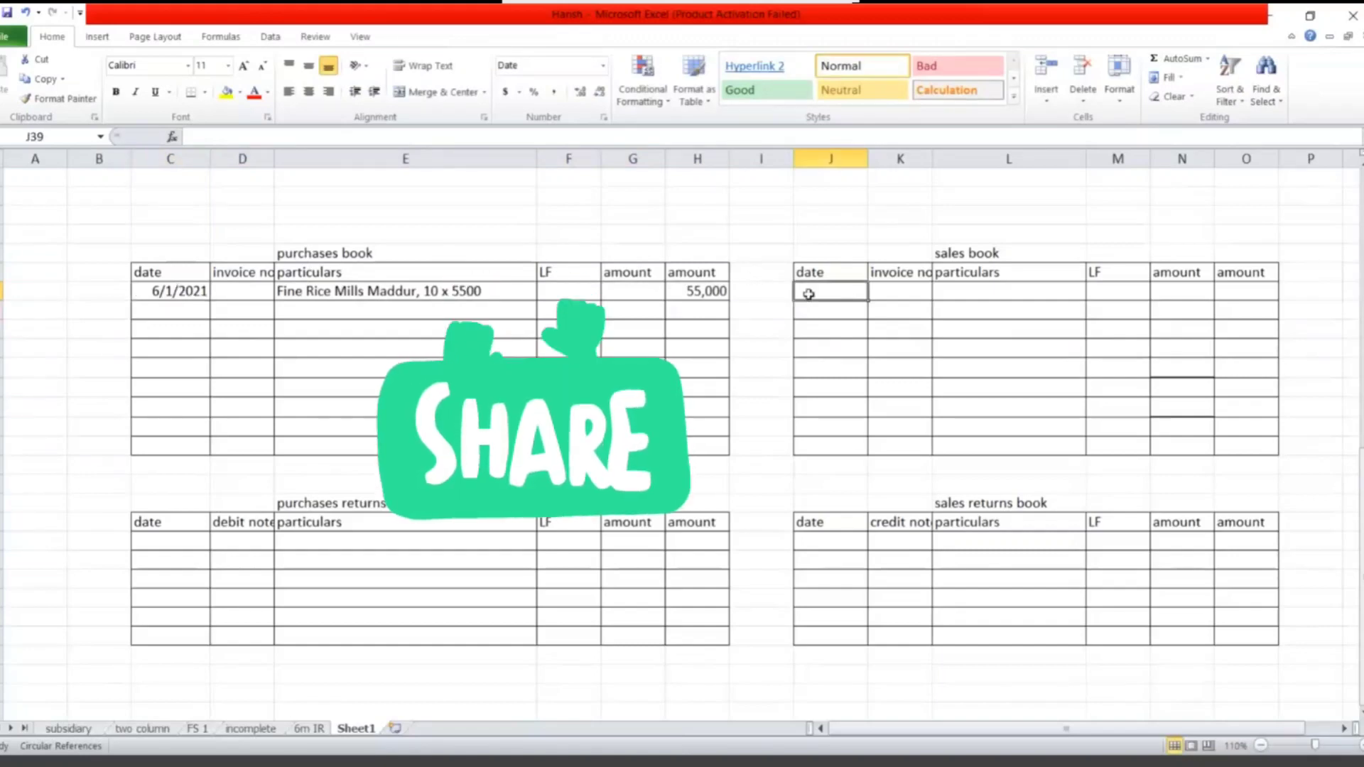
text(June)
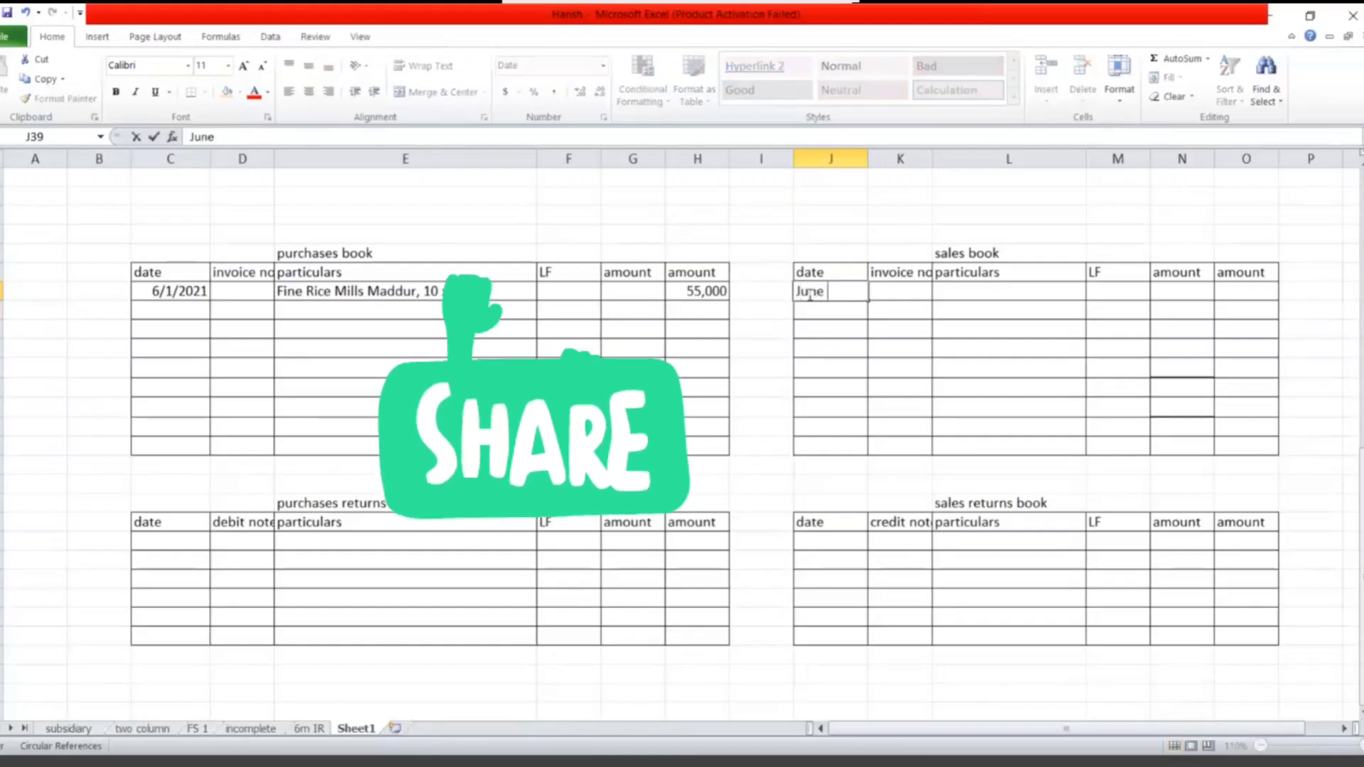
text( 2)
key(Tab)
key(Tab)
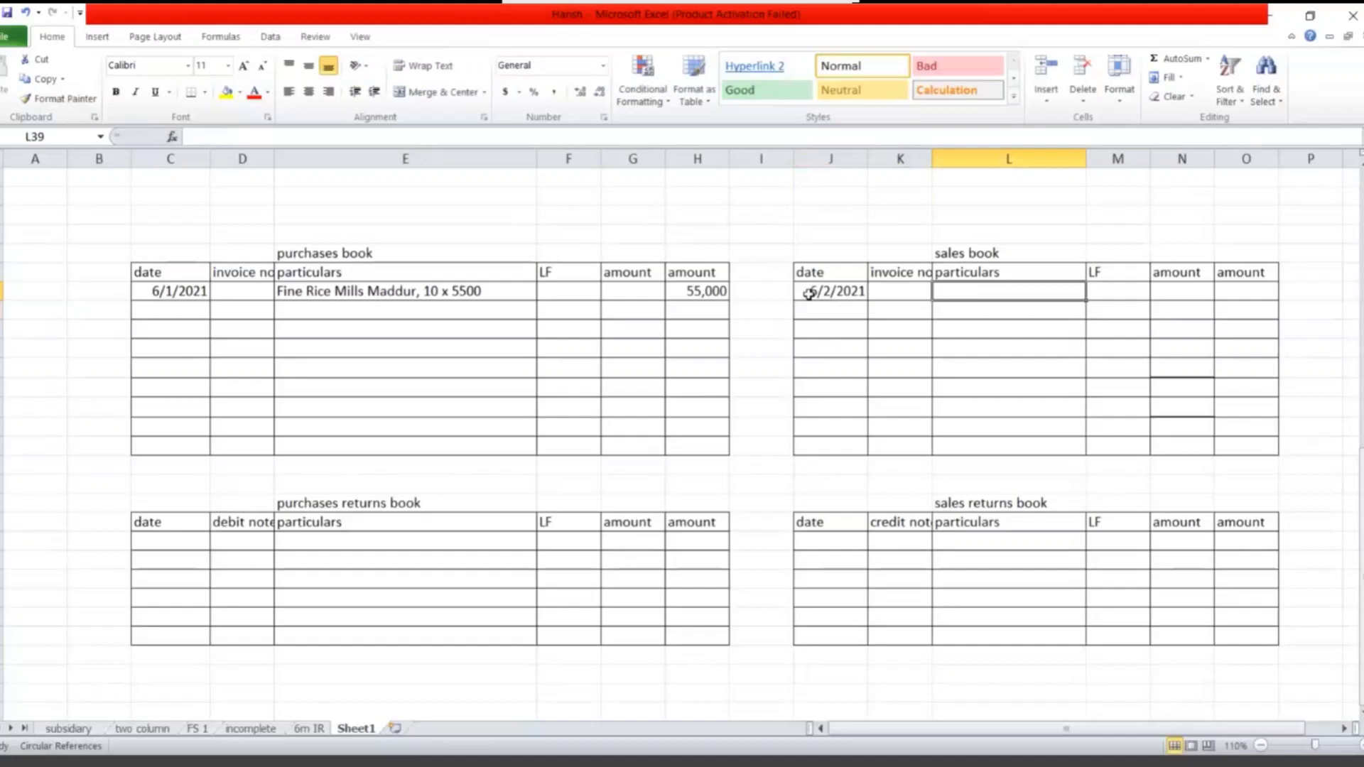
text(Ash)
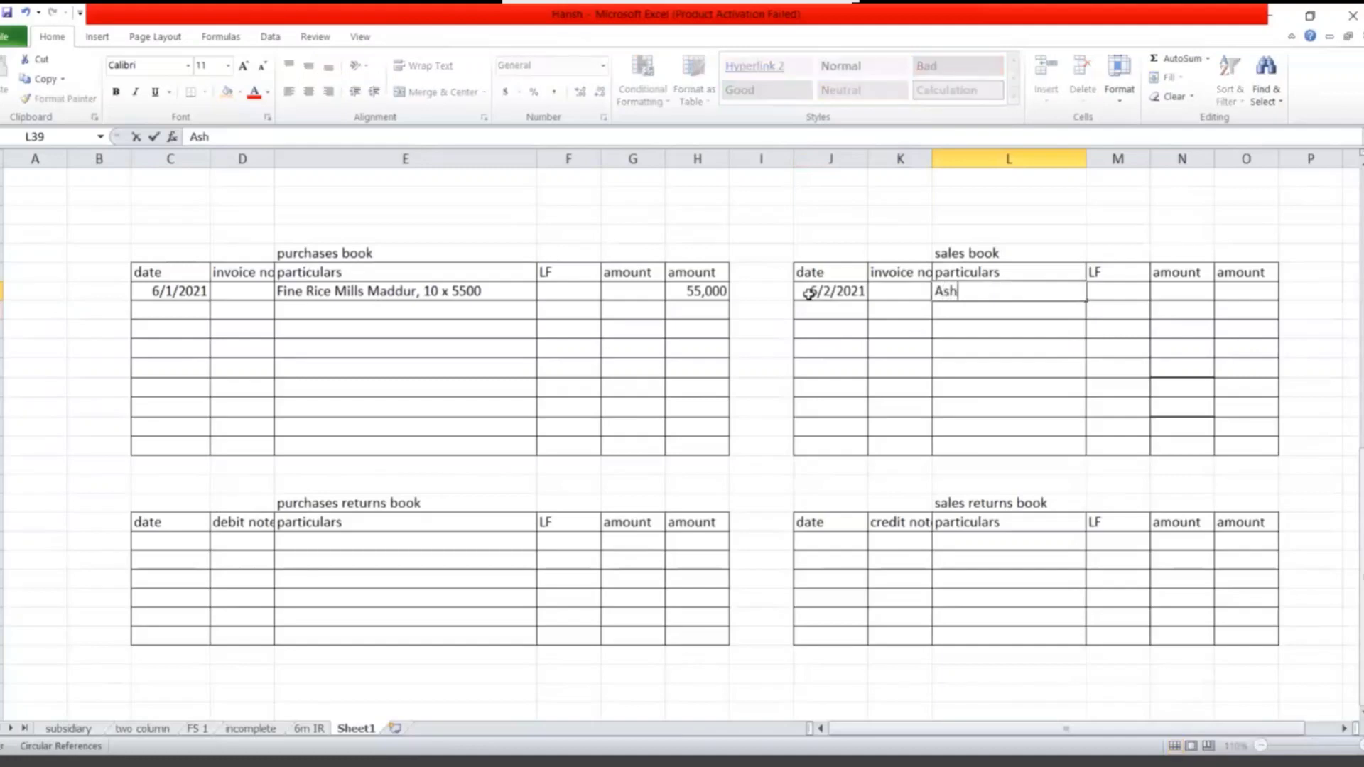
text(oka hotel)
text( N)
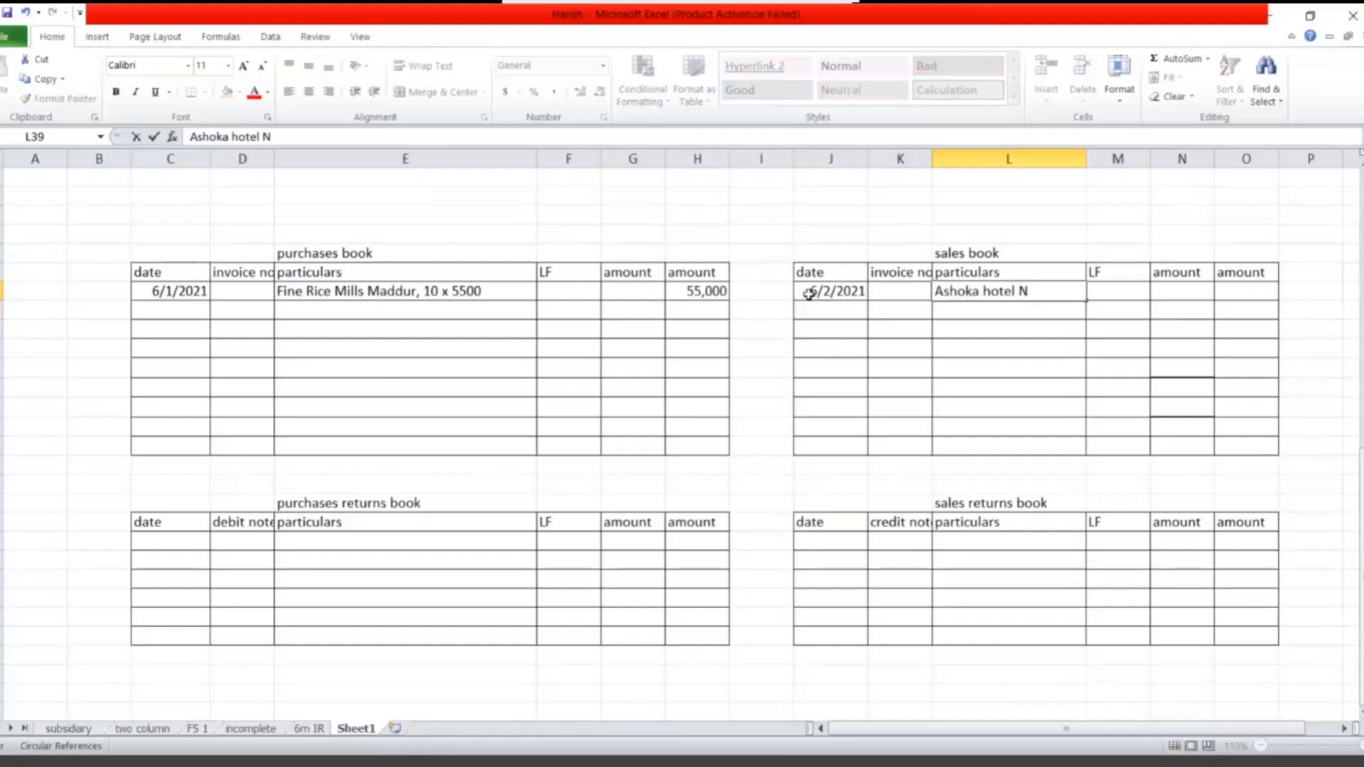
key(BackSpace)
text(Bangalo)
text(re)
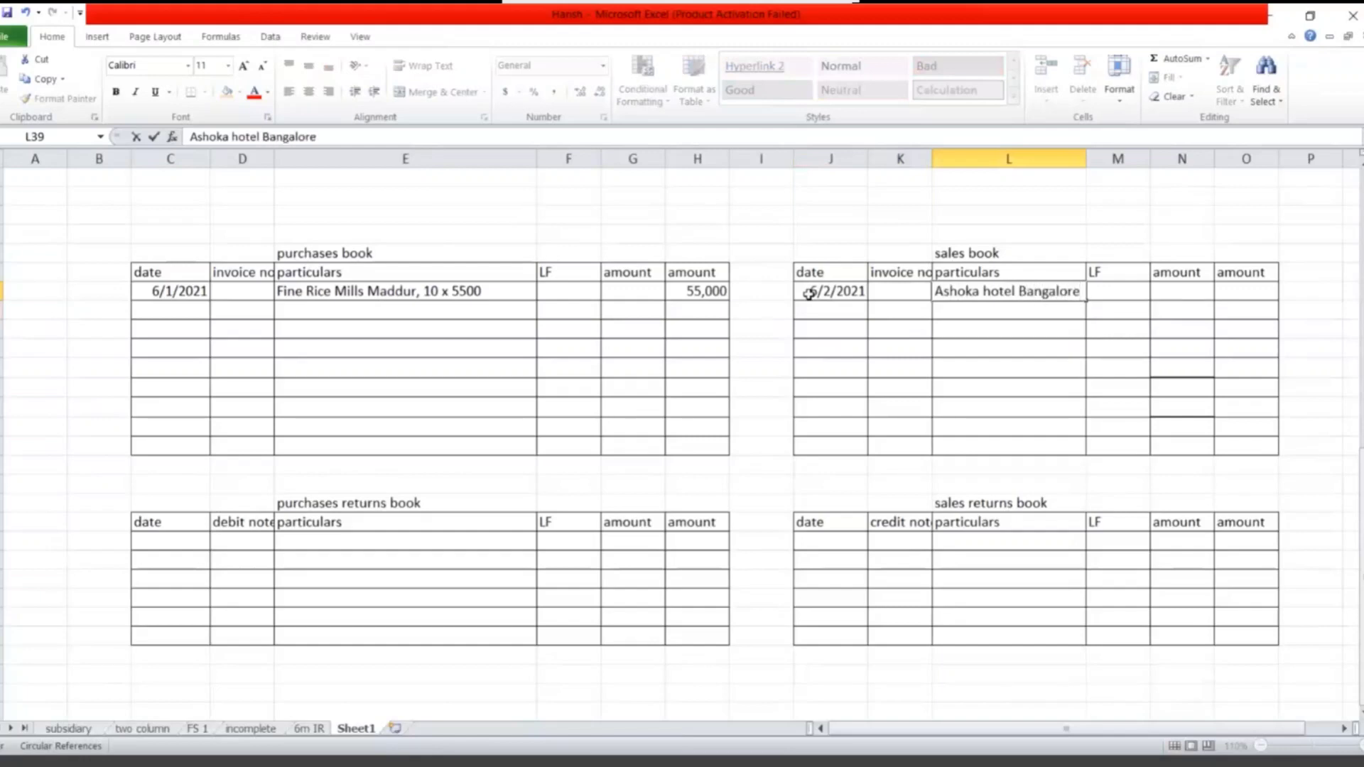
key(Return)
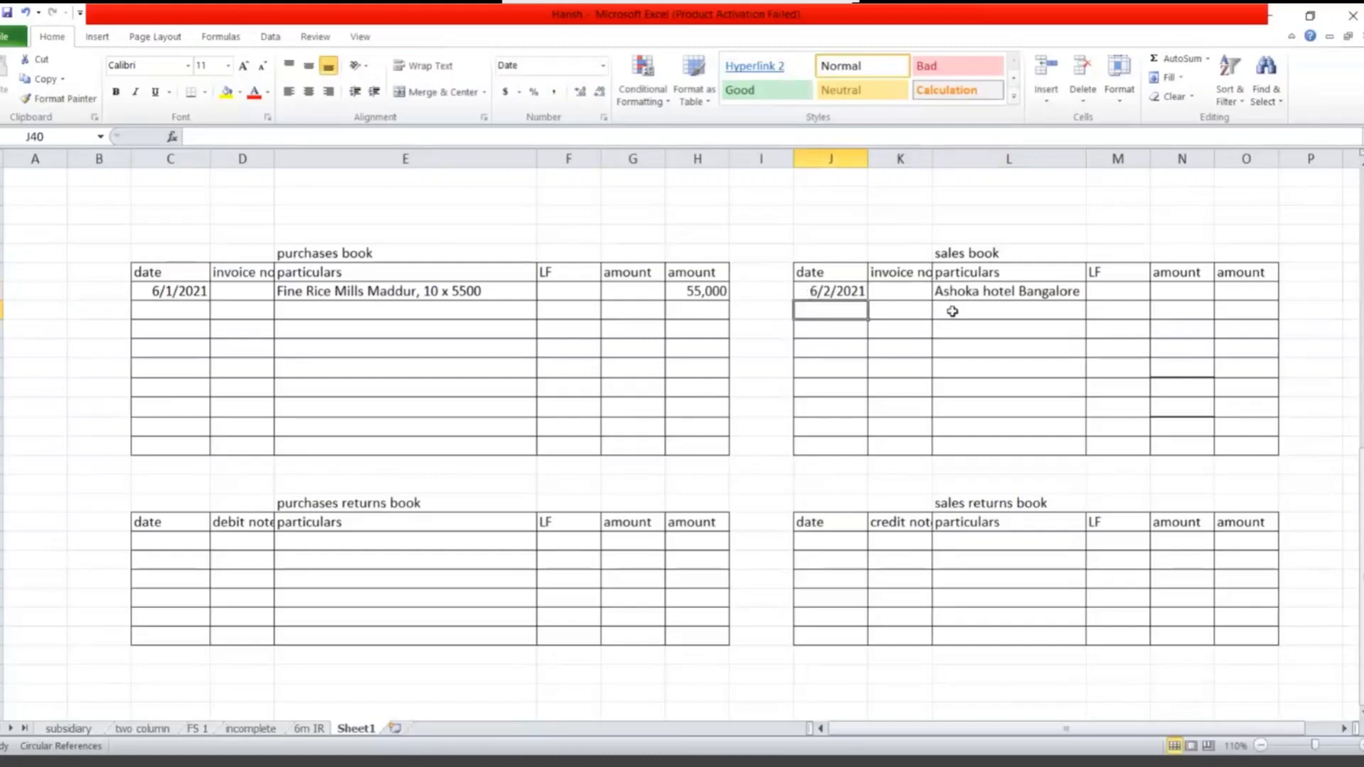
click(952, 310)
text(2 )
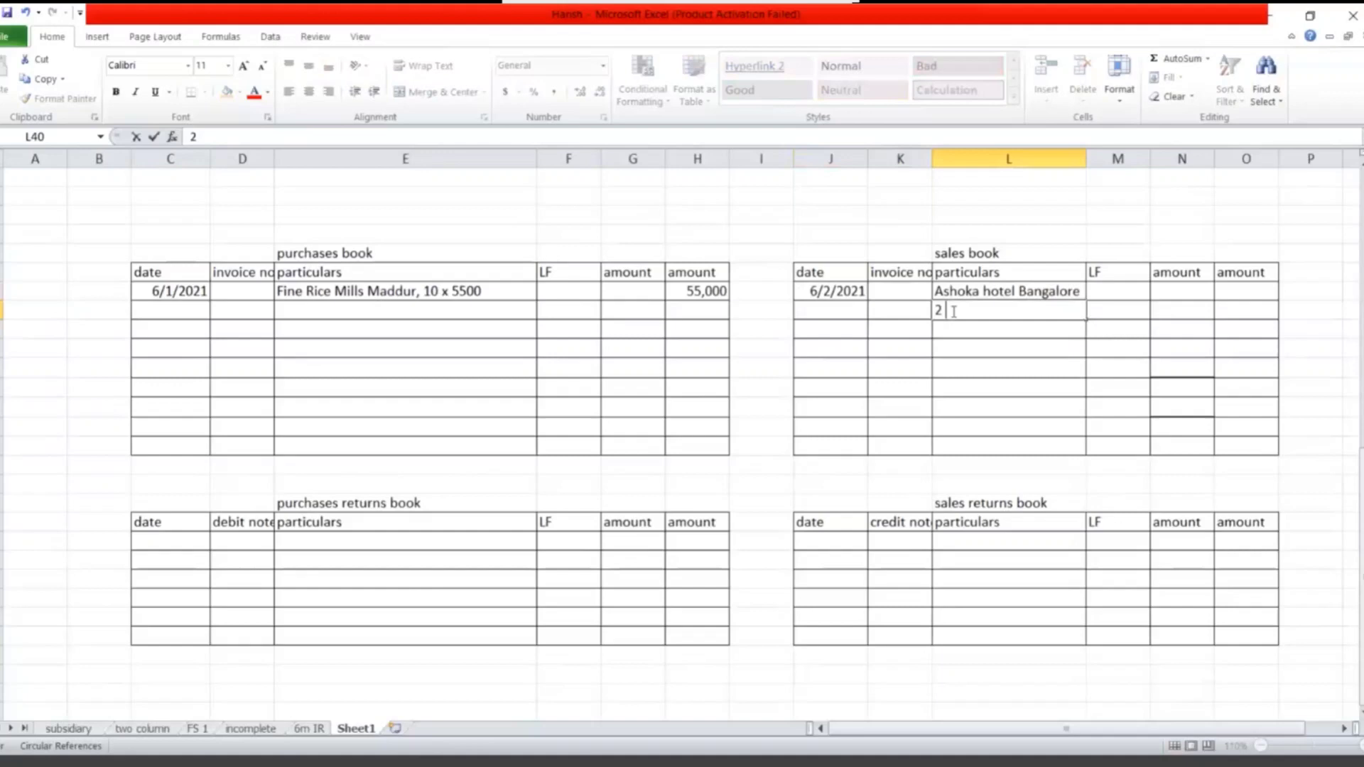
text(x 3500)
click(1225, 295)
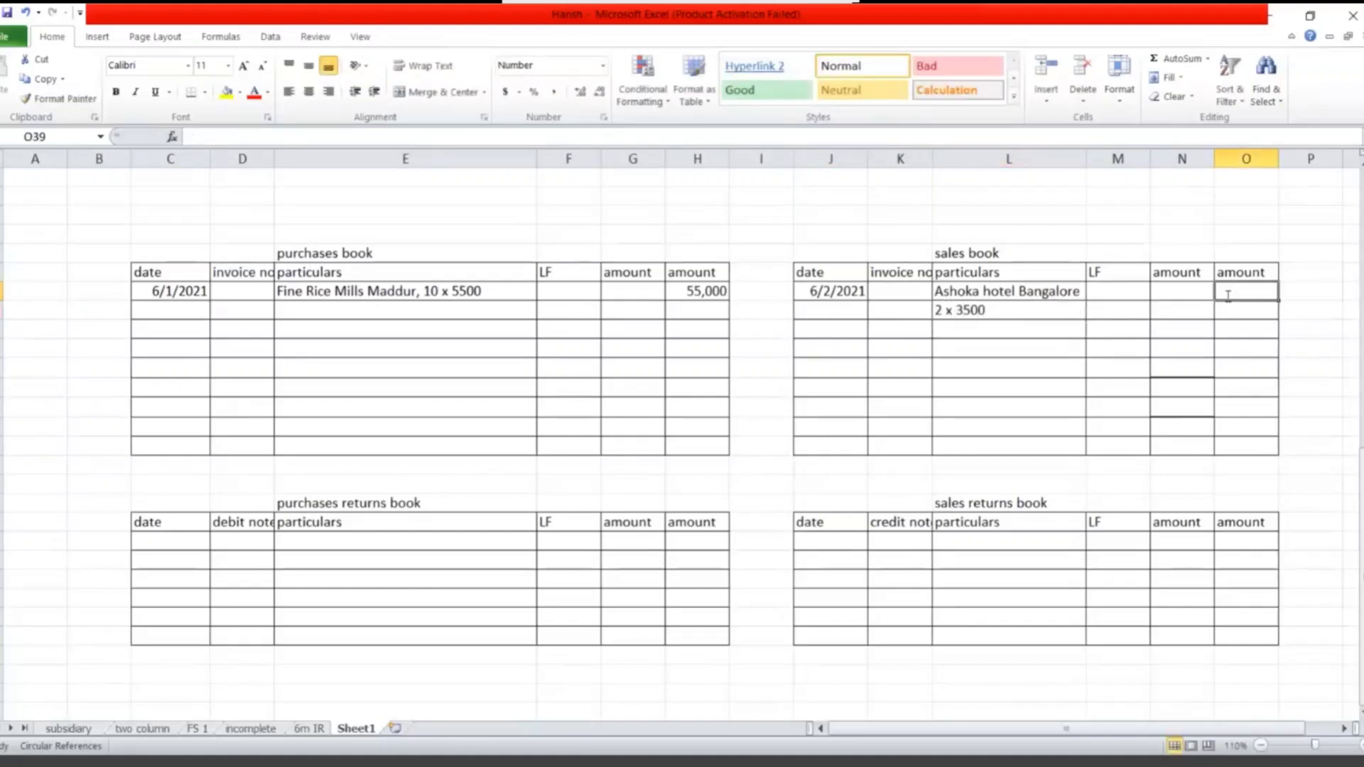
text(7000)
key(Return)
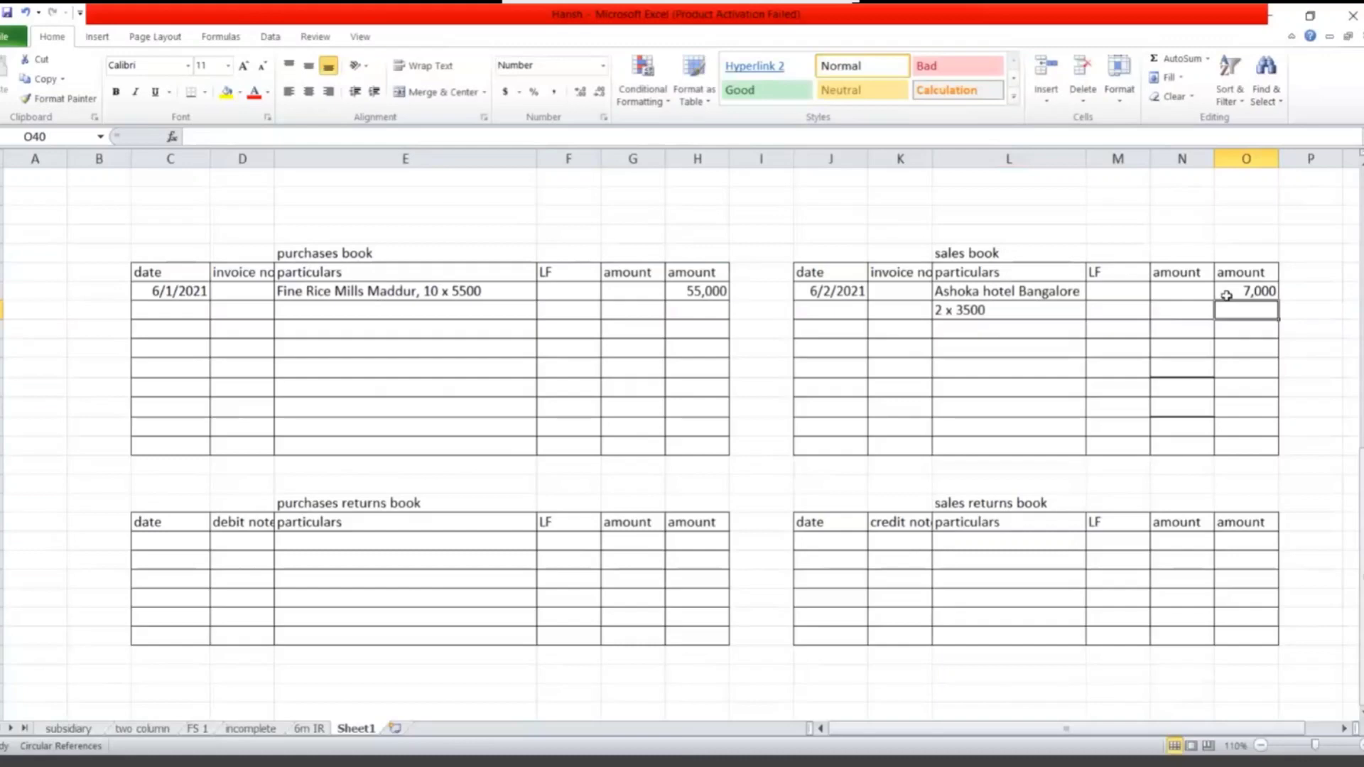
- Enter the June 7 return to Fine Rice mills, 10 x 300, for 3,000
click(160, 547)
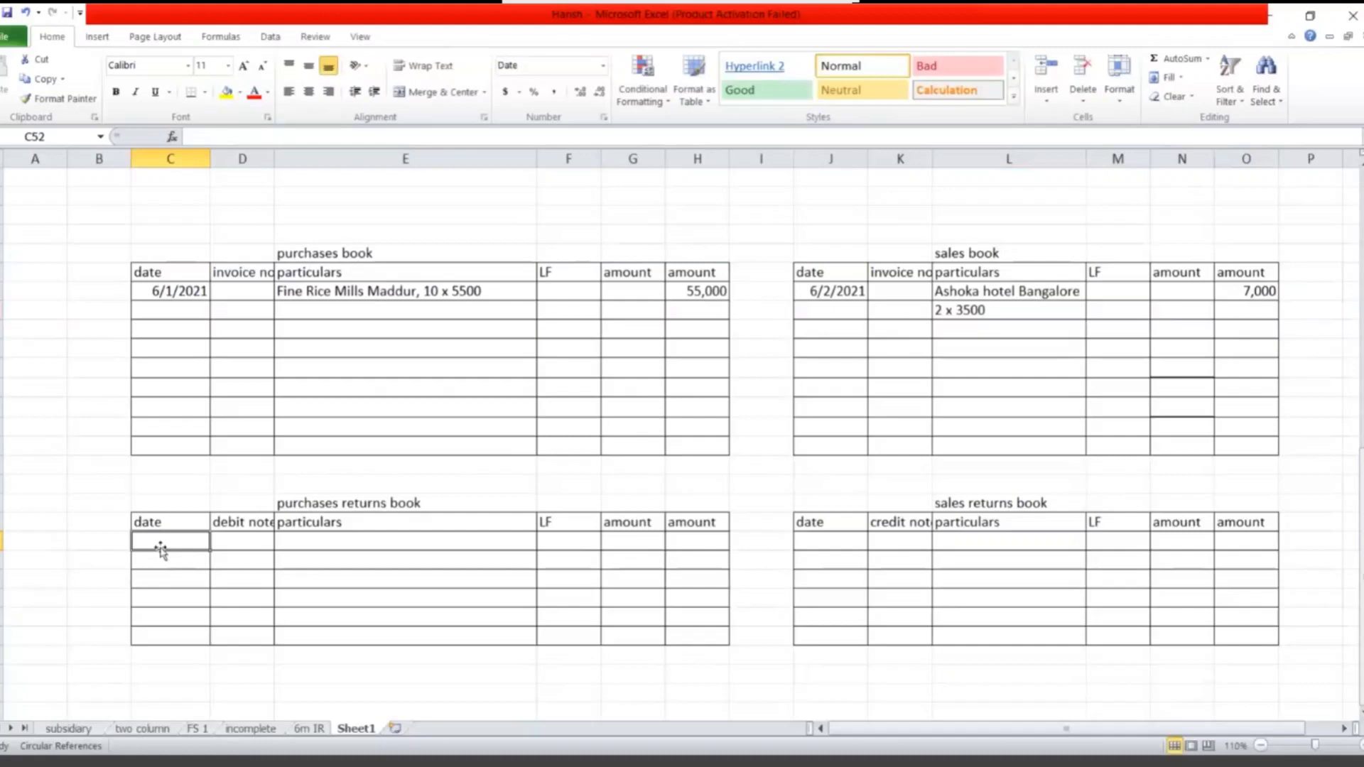
text(June 7)
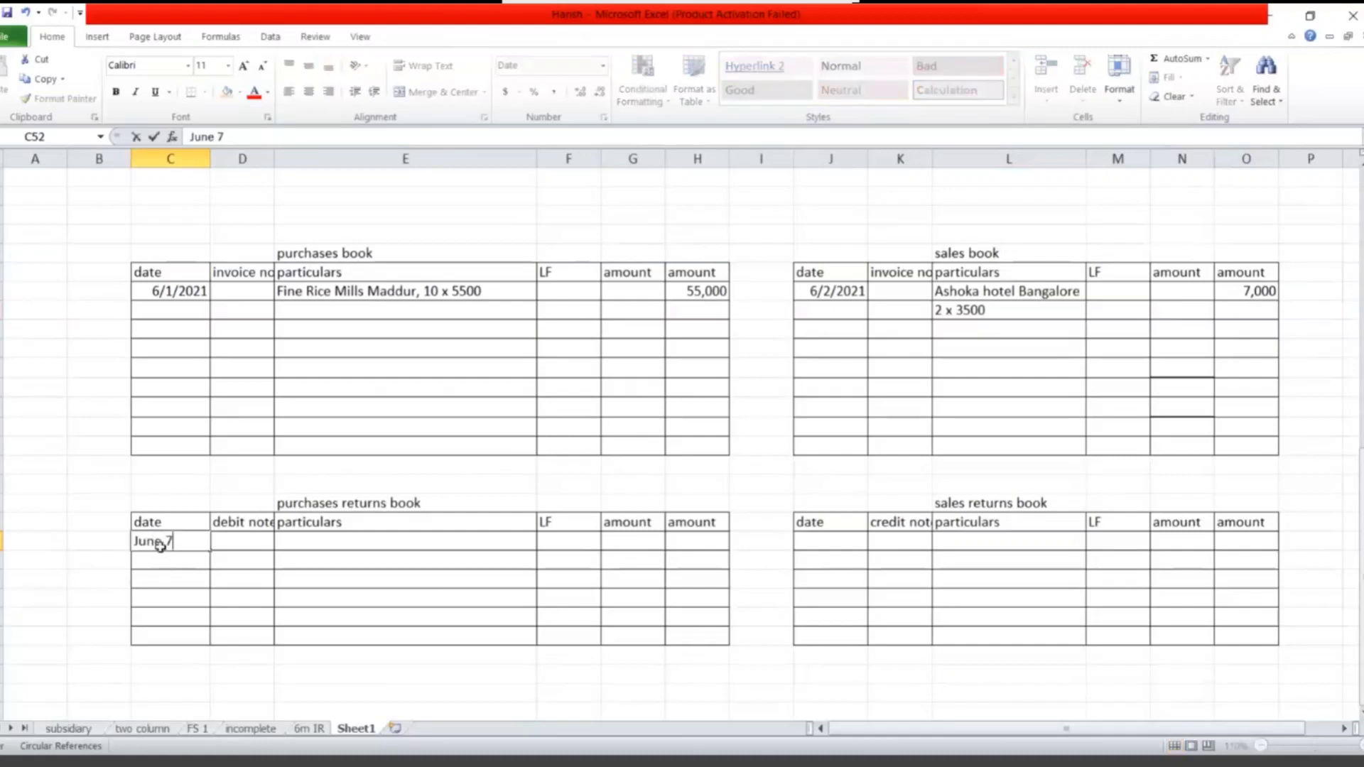
key(Tab)
key(Tab)
text(Fu)
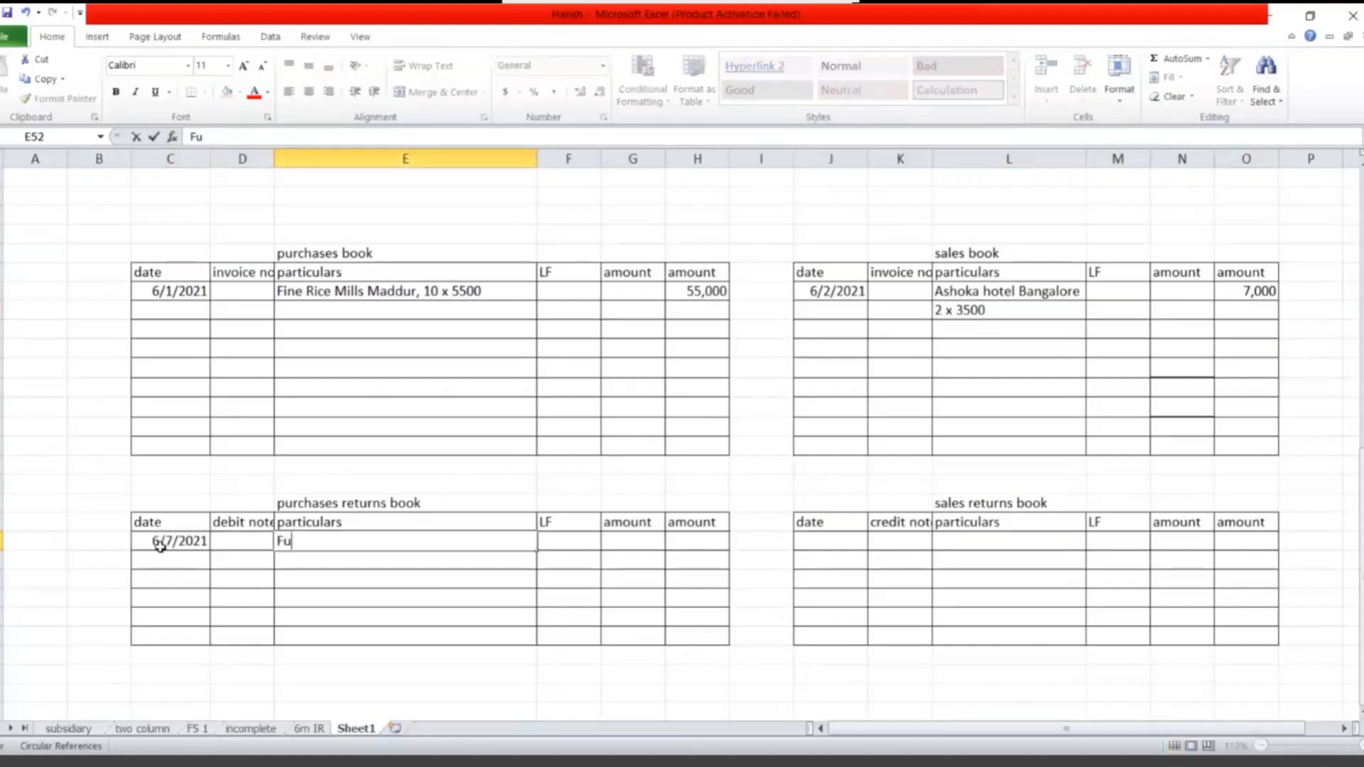
key(BackSpace)
text(ine R)
text(ice mills)
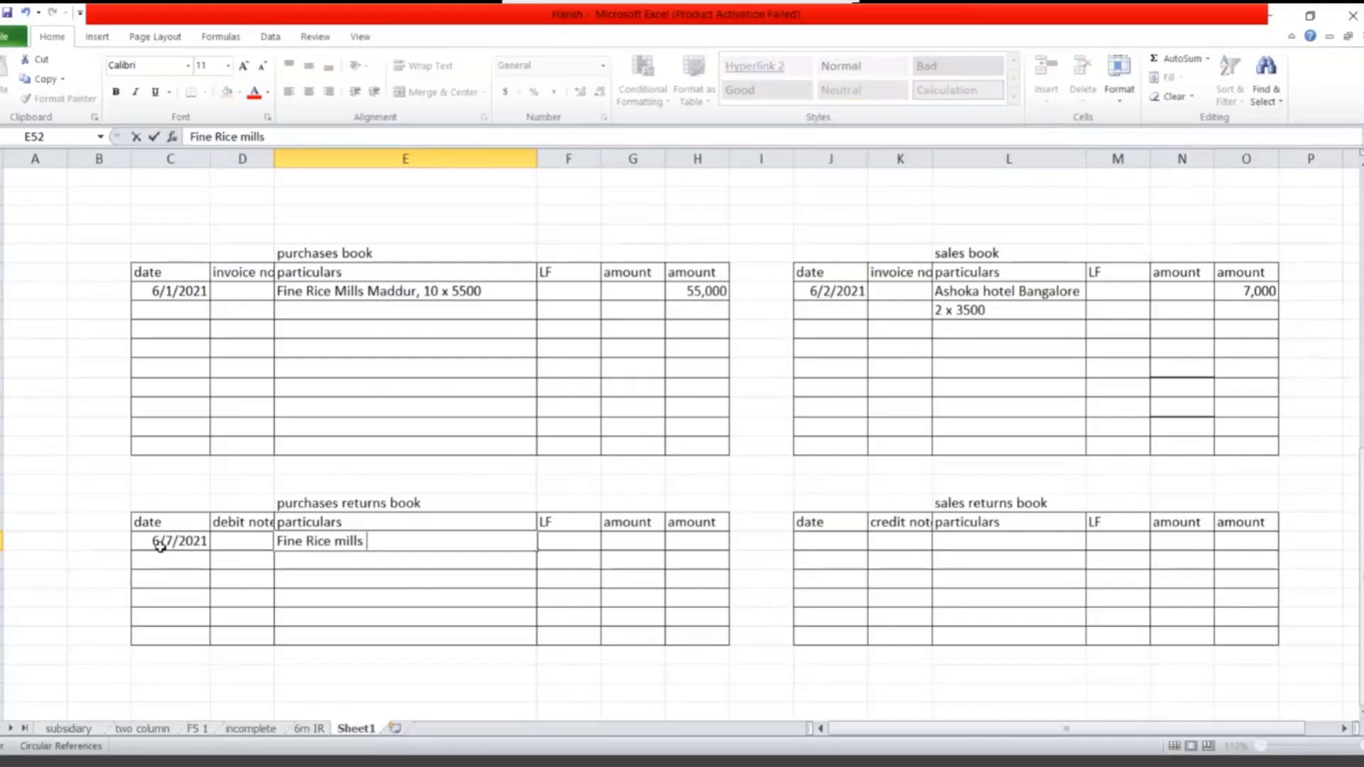
text(10 )
text(x 300)
key(Tab)
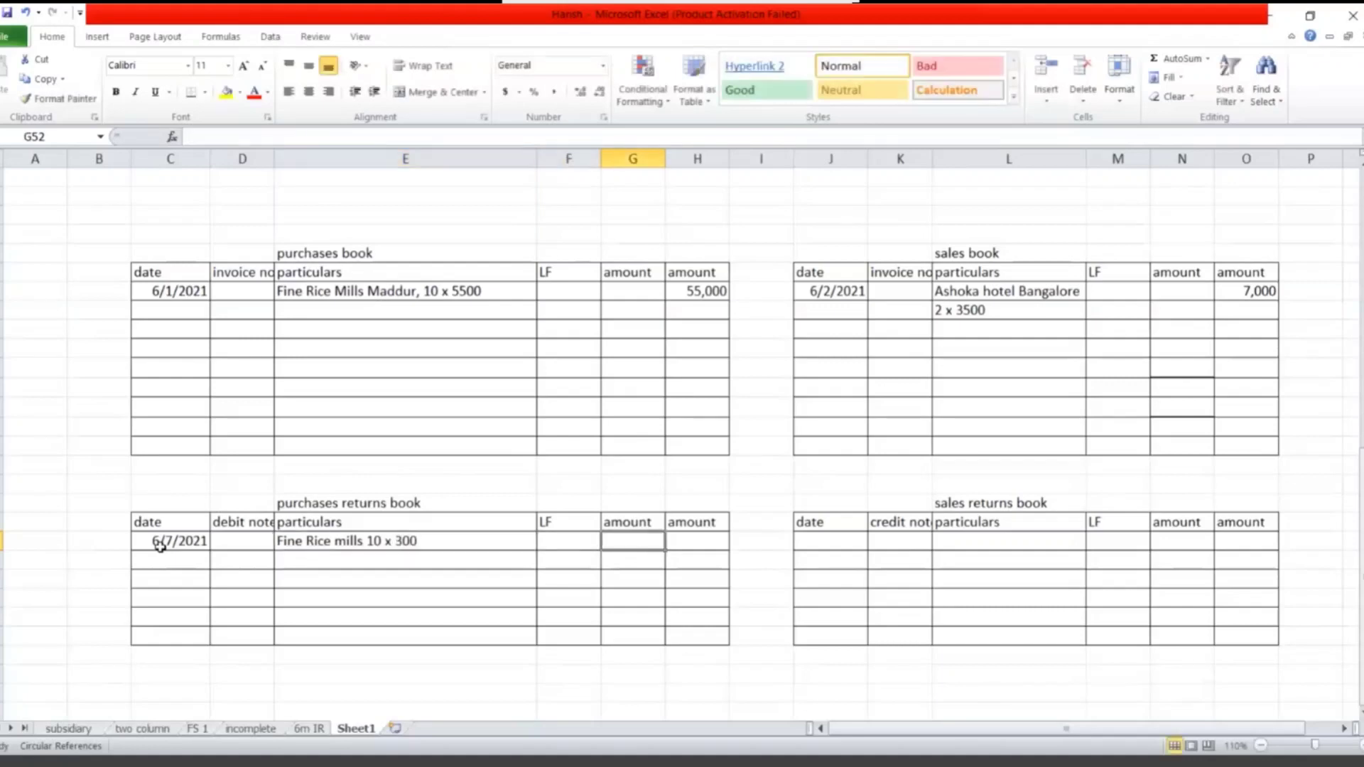
key(Tab)
key(Tab)
text(3000)
key(Return)
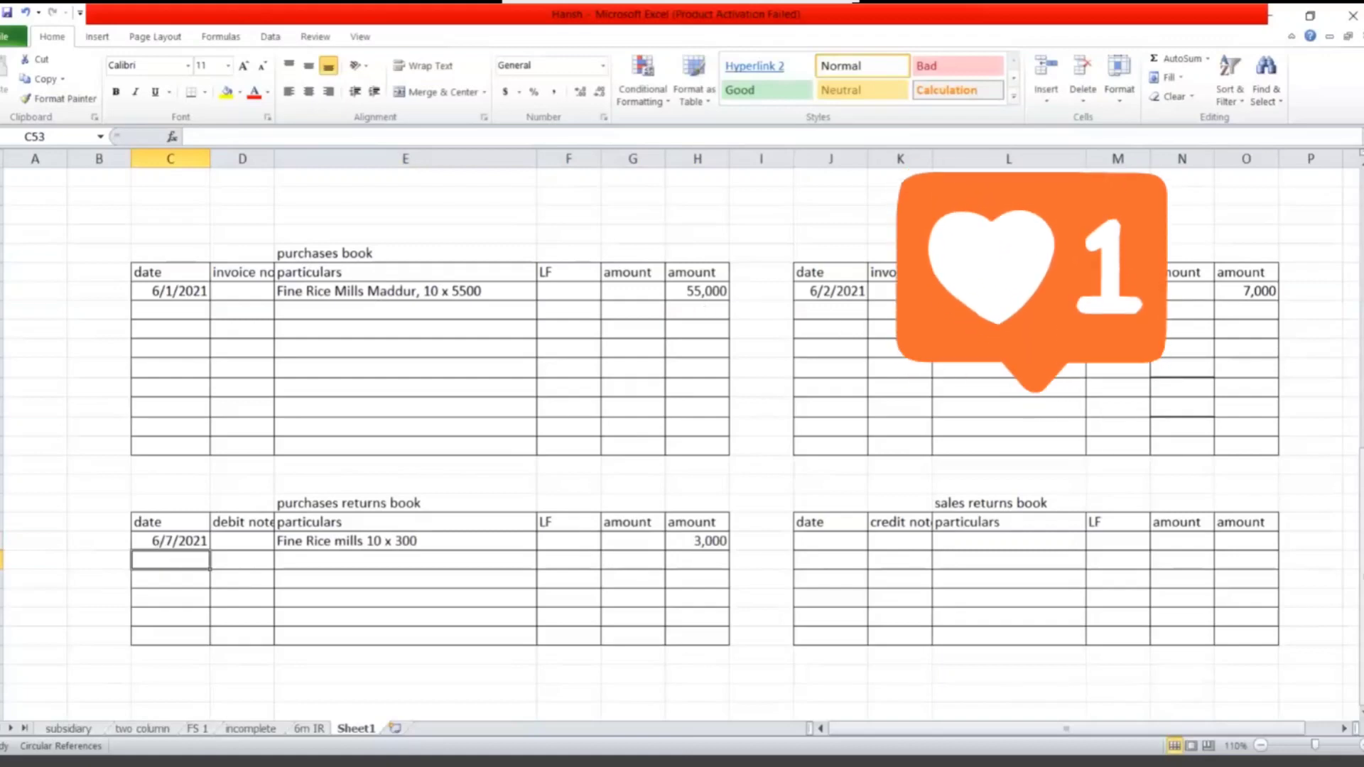
- Widen the particulars column, append '2 x 3500' to Ashoka hotel Bangalore, and clear L40
drag(1087, 164, 1117, 164)
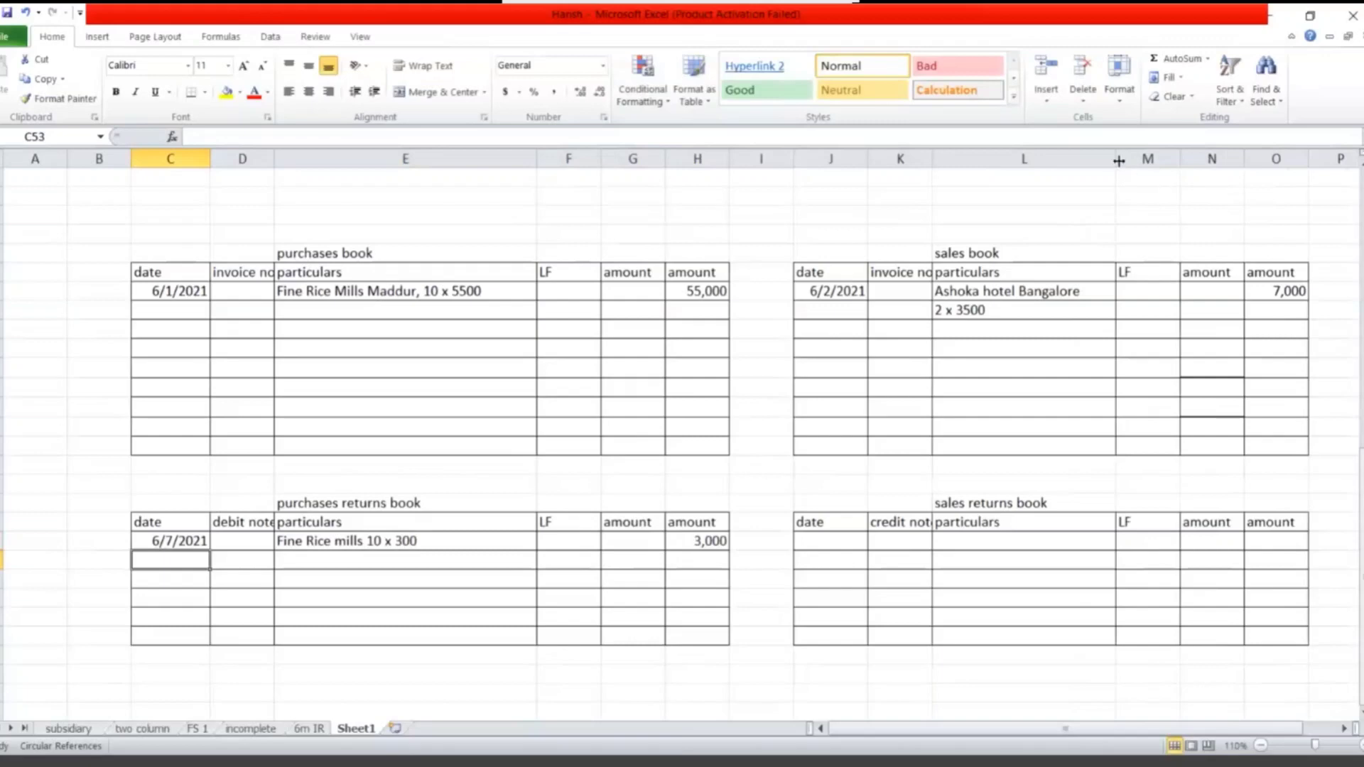
mouse_move(1116, 163)
mouse_down()
mouse_move(1196, 159)
mouse_move(1175, 163)
mouse_up()
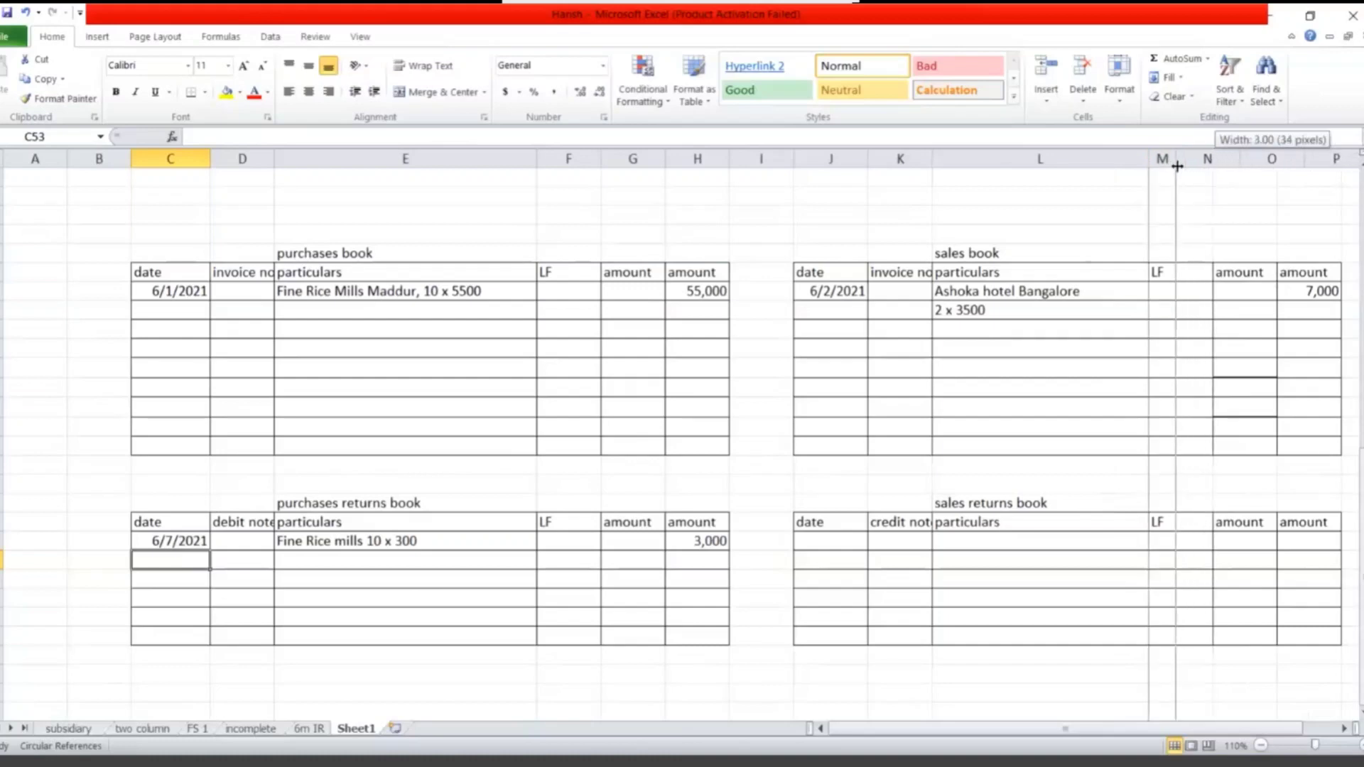
click(1085, 293)
double_click(1085, 293)
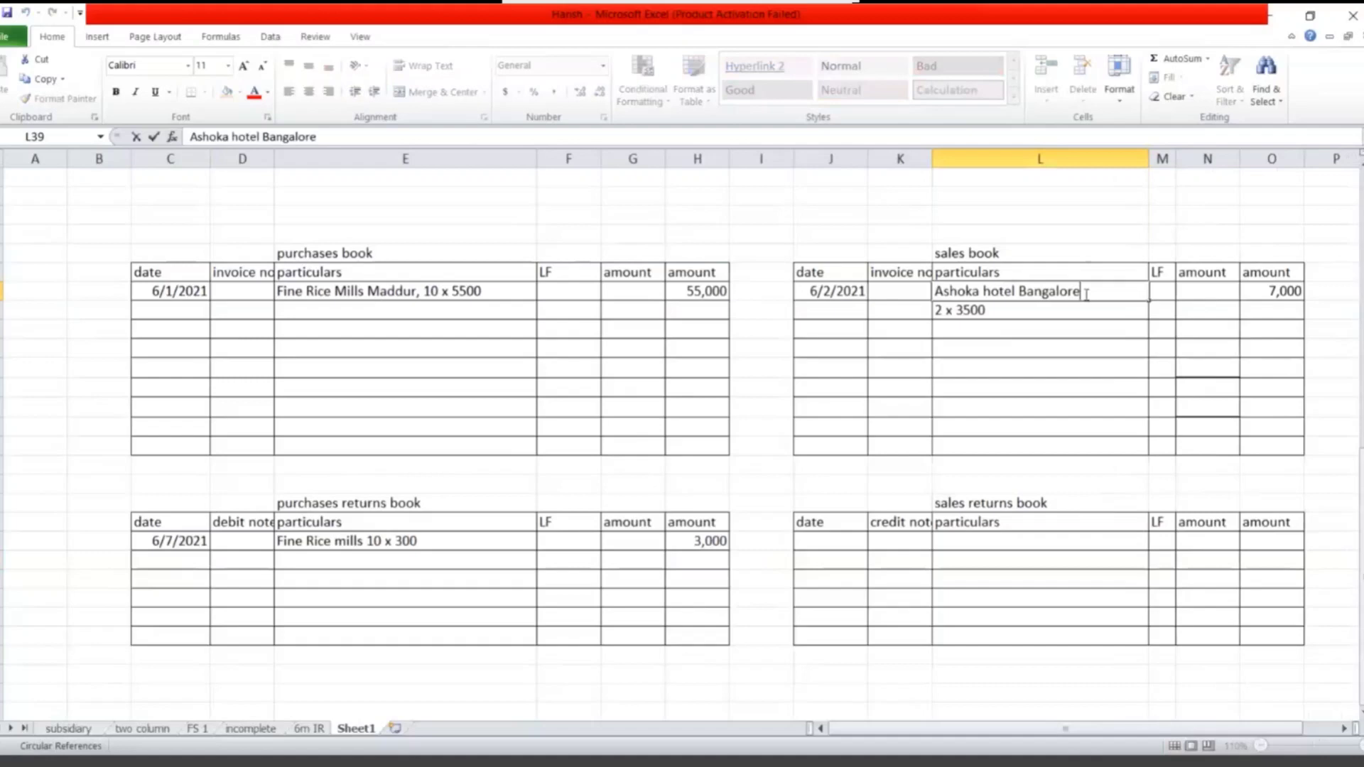
text( 2 x)
text( 3500)
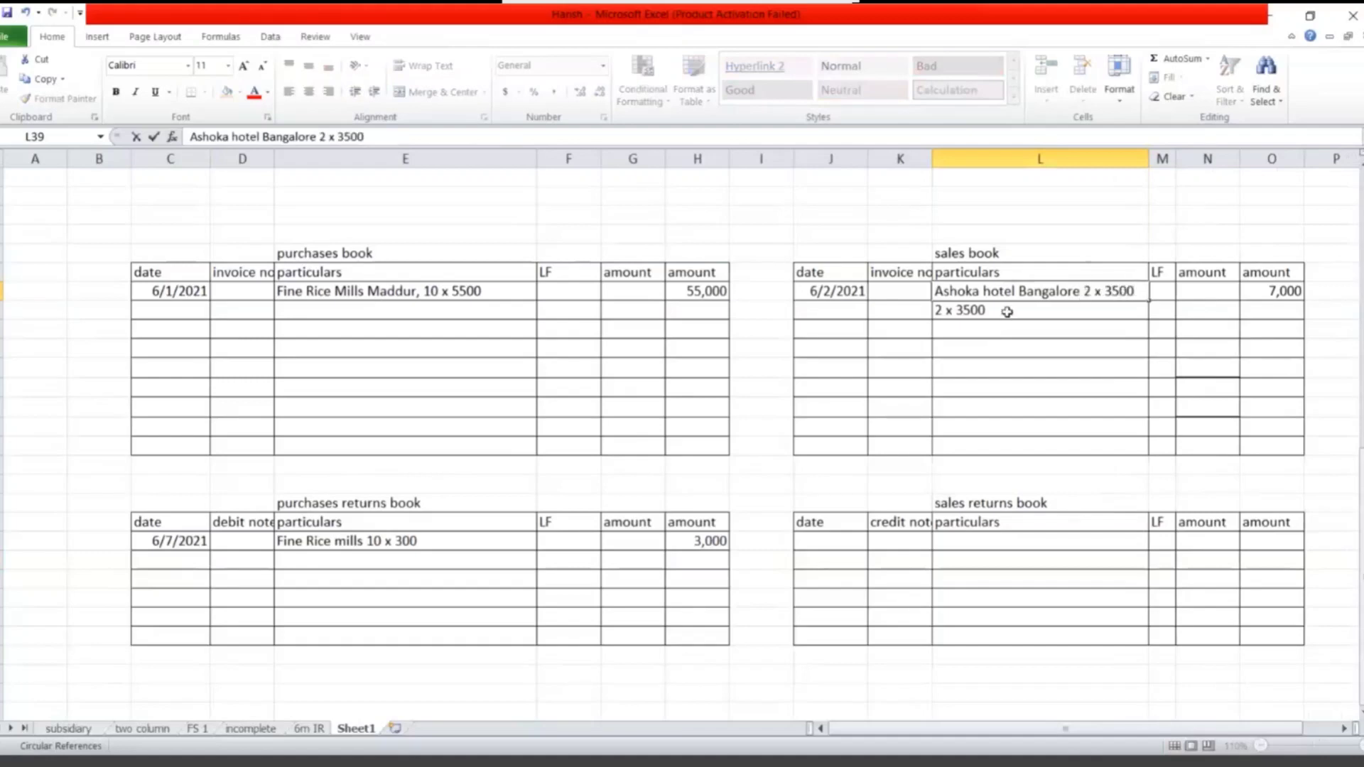
click(1005, 311)
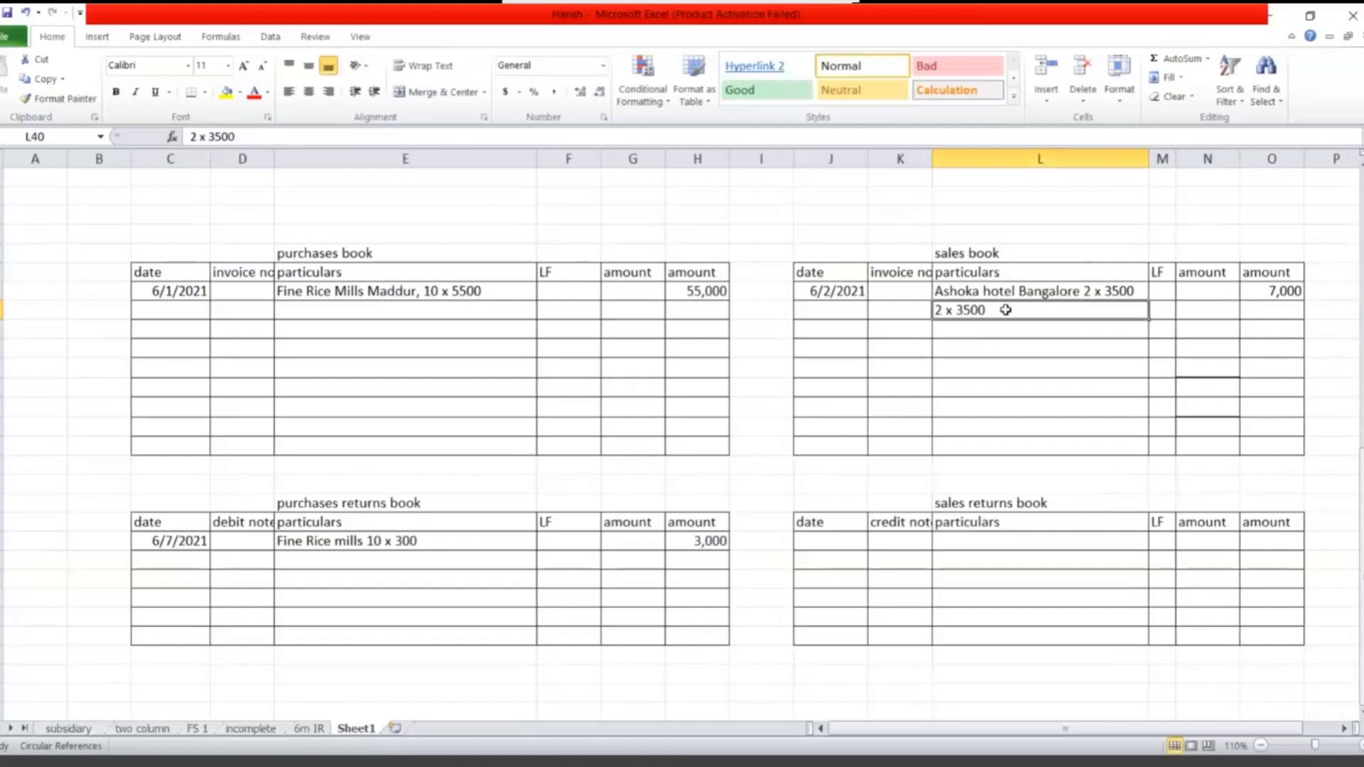
key(Delete)
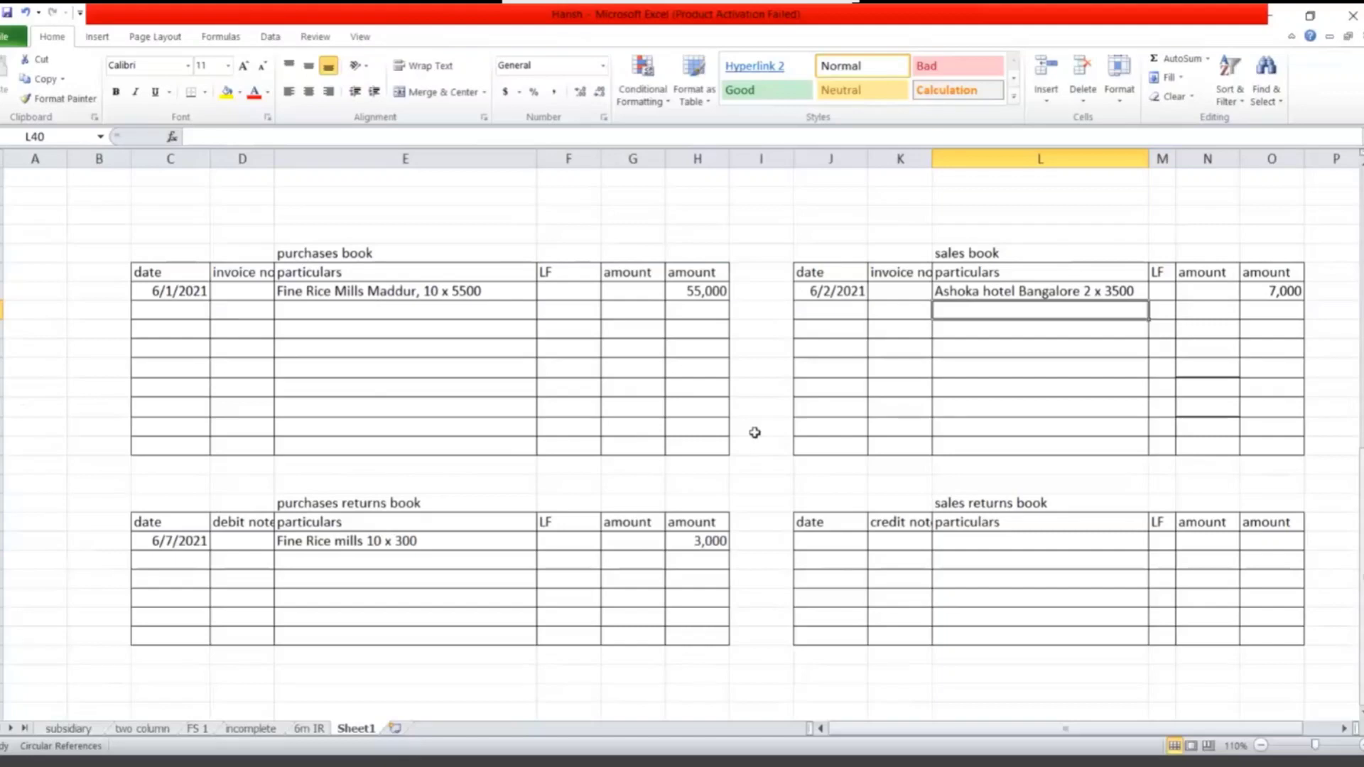
- Add a day-7 Janapriya Hotel sale and re-enter the first sale's date as day 2
key(Left)
key(Left)
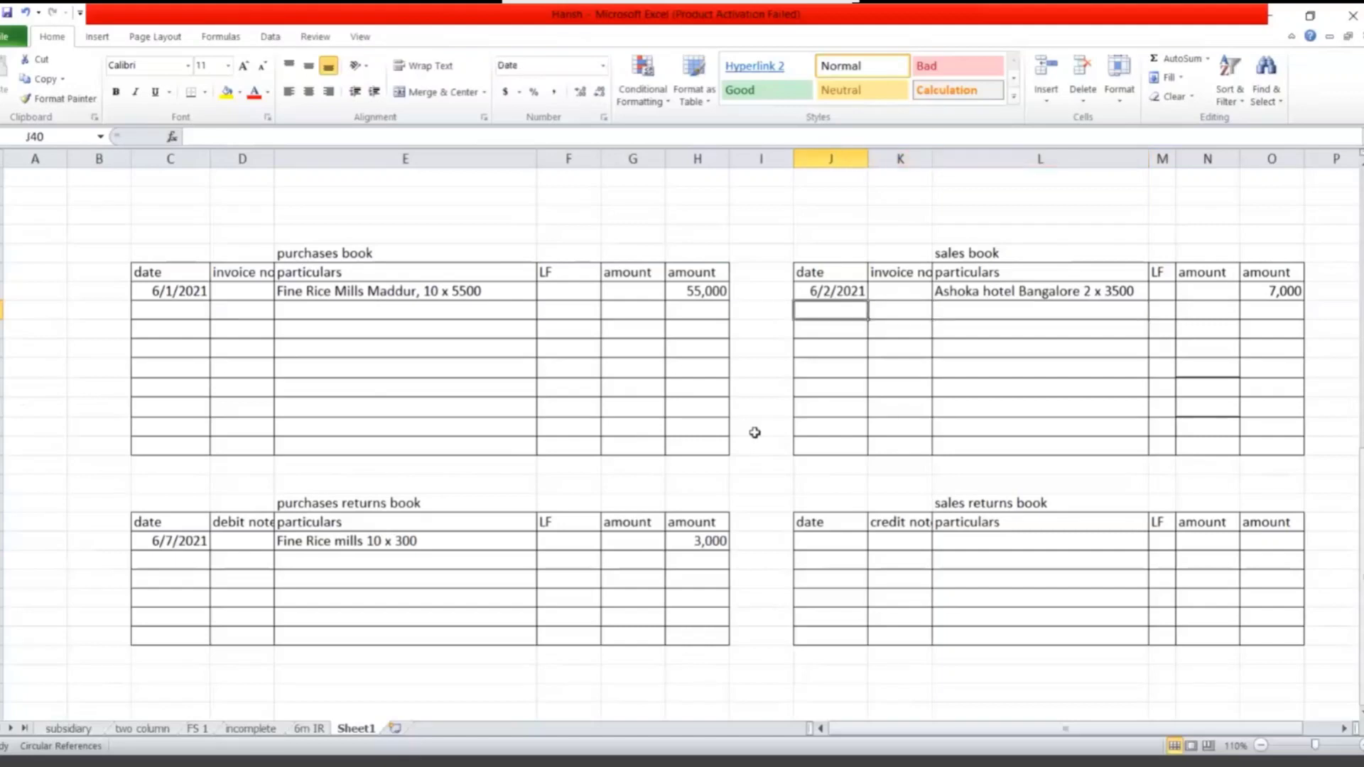
text(7)
key(Tab)
key(Tab)
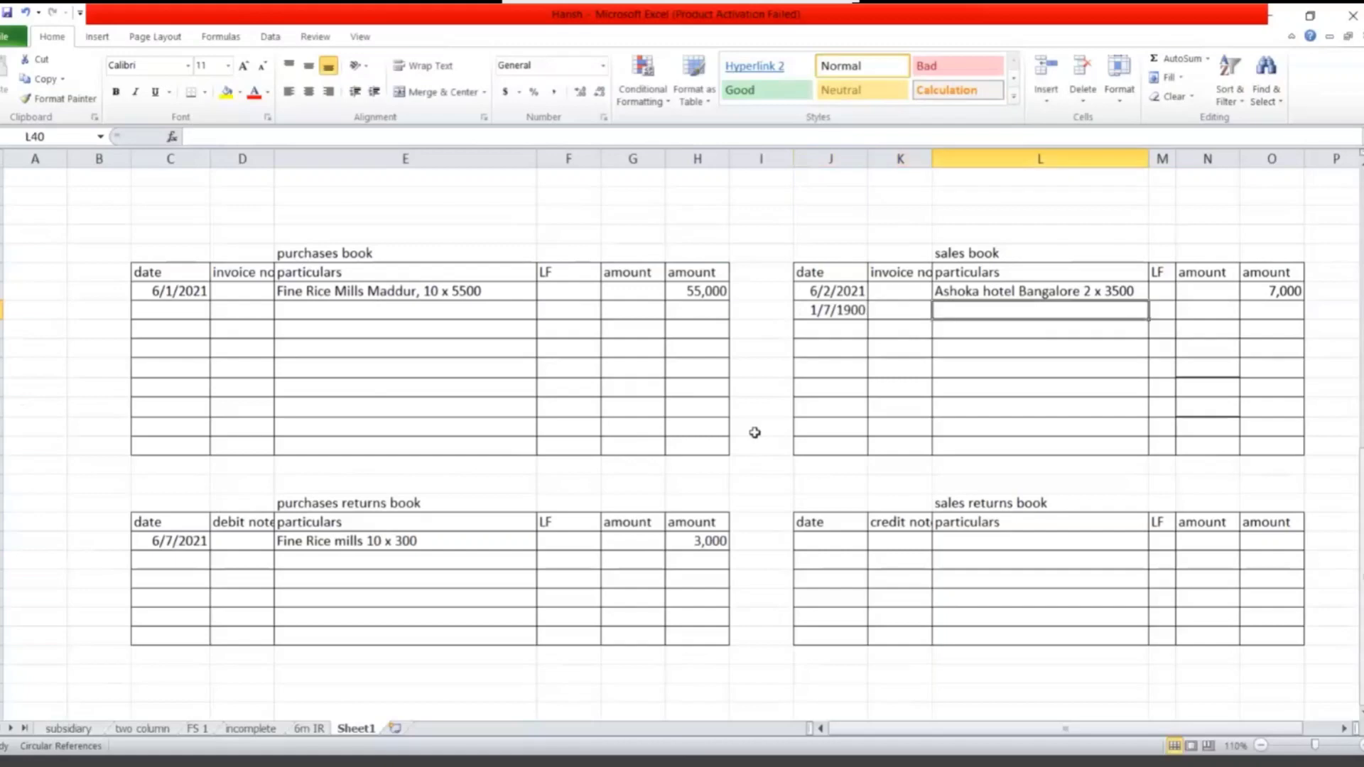
text(Janapriy)
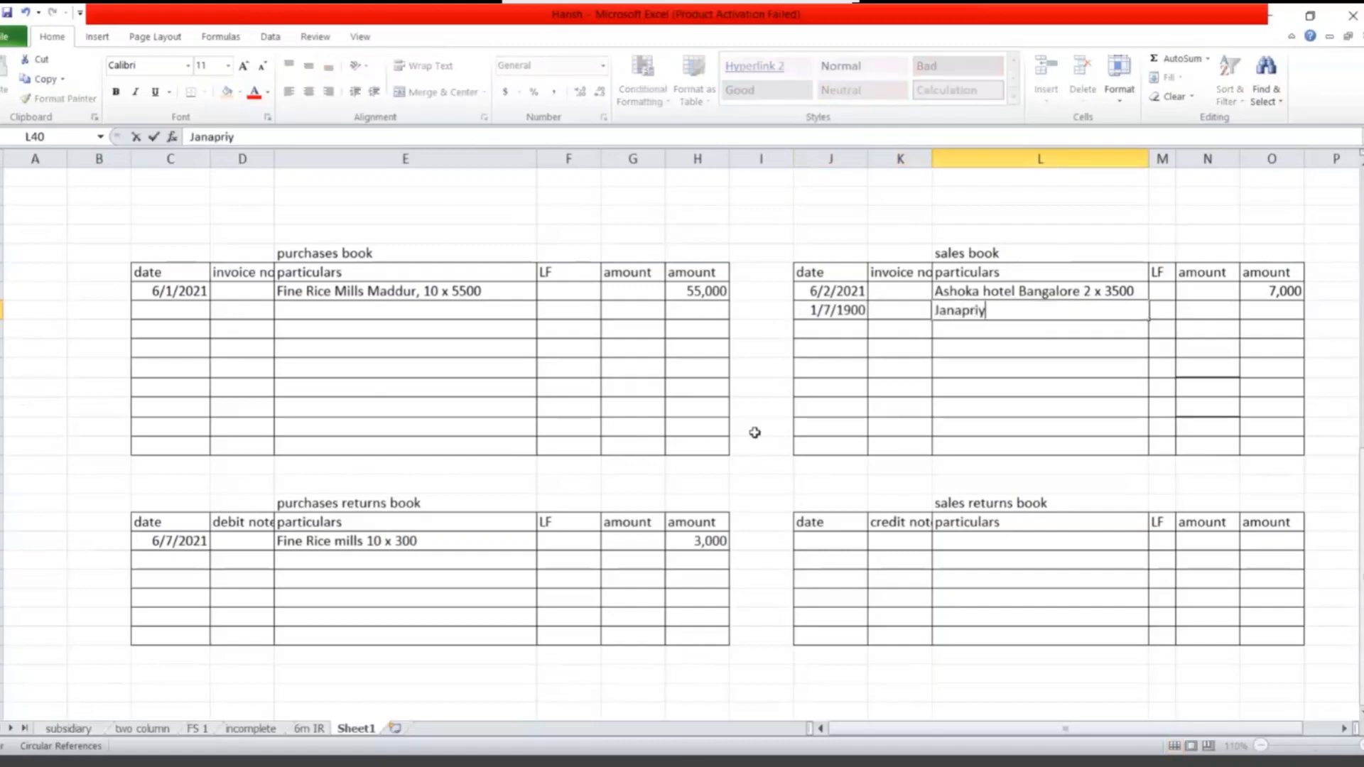
text(a Hote)
text(l)
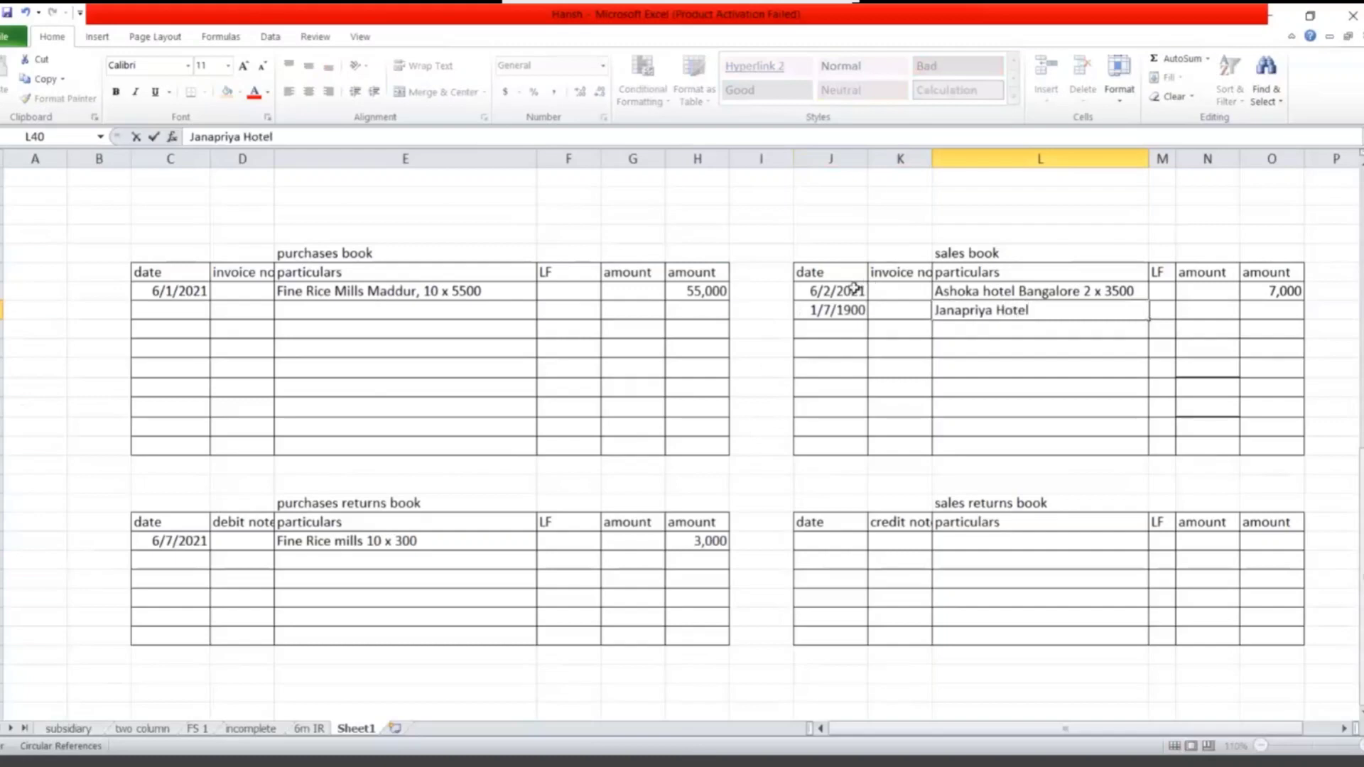
click(855, 289)
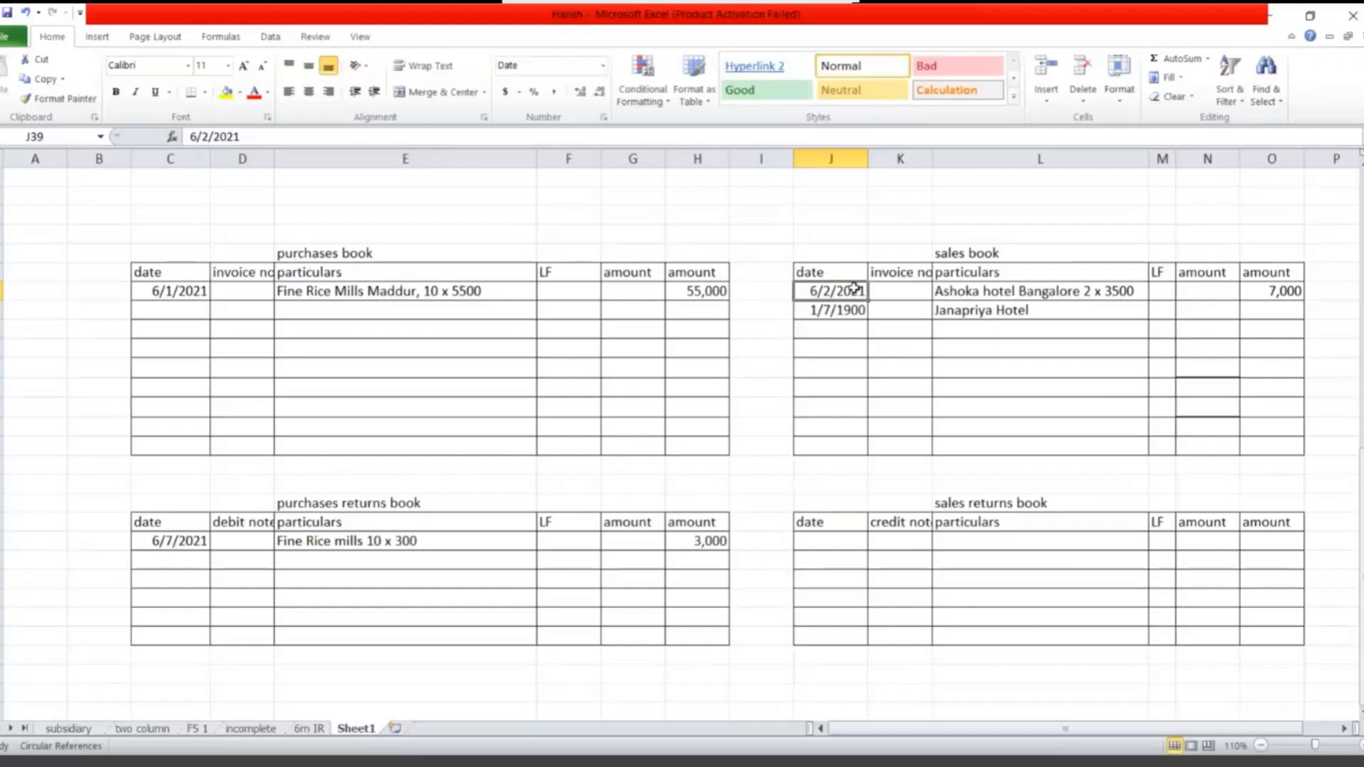
text(2)
key(Return)
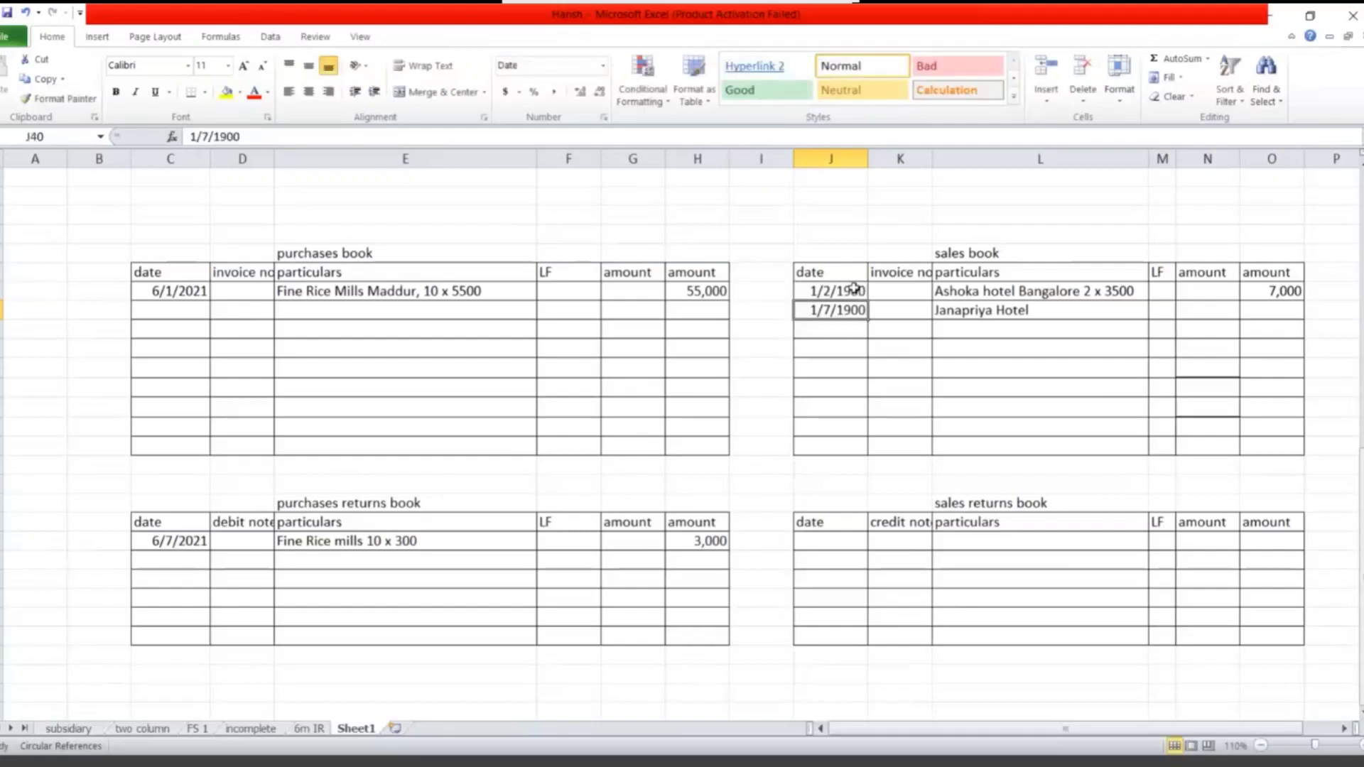
click(836, 293)
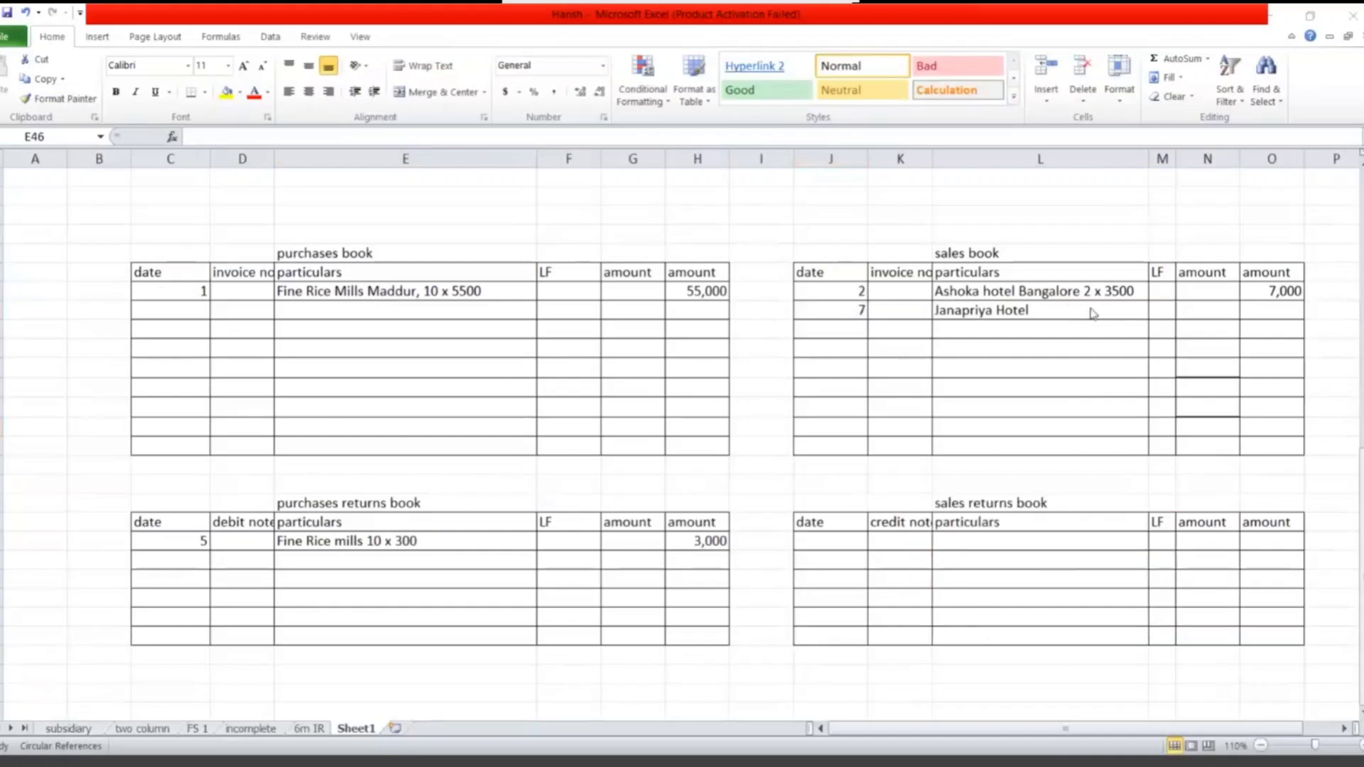
- Append '20 x 120' to the Janapriya Hotel sale and give it amount 2,400
click(1092, 312)
double_click(1092, 313)
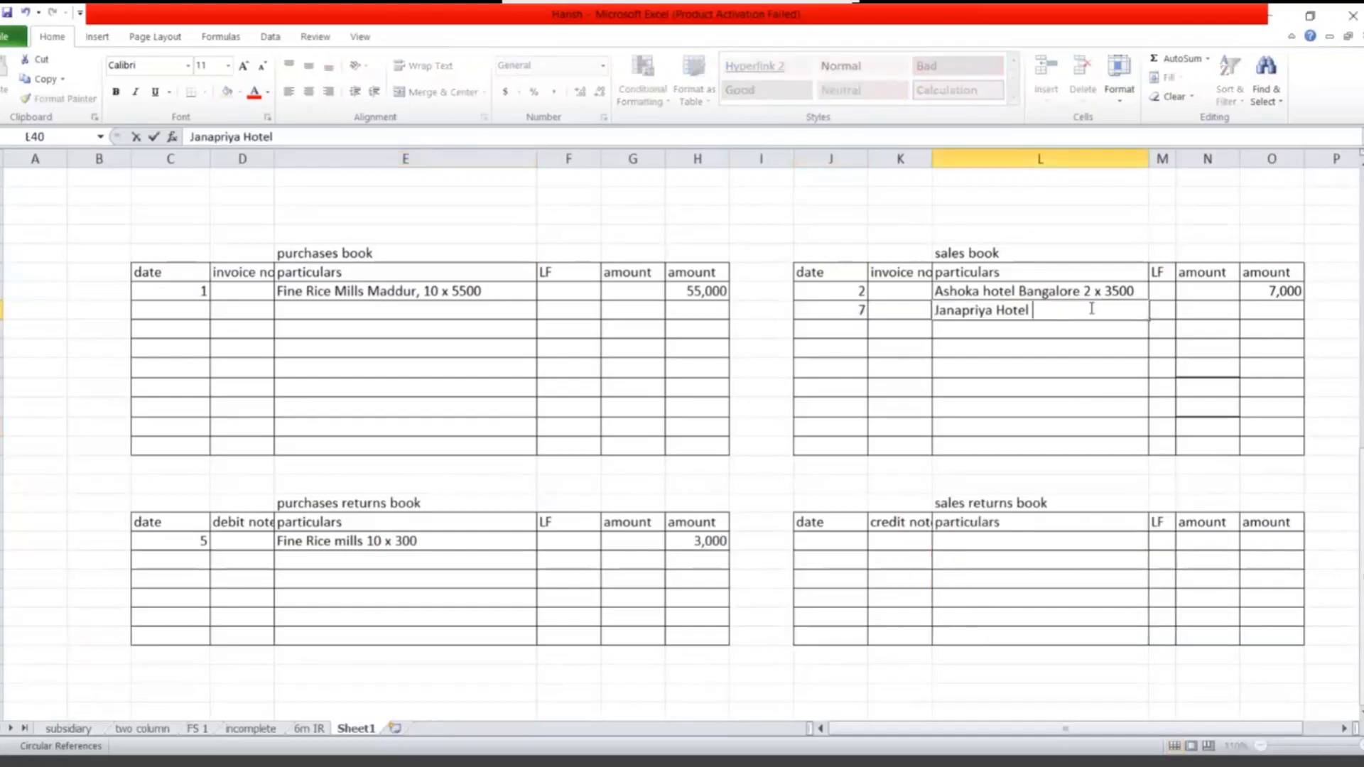
text(20 x 120)
key(Tab)
key(Tab)
key(Tab)
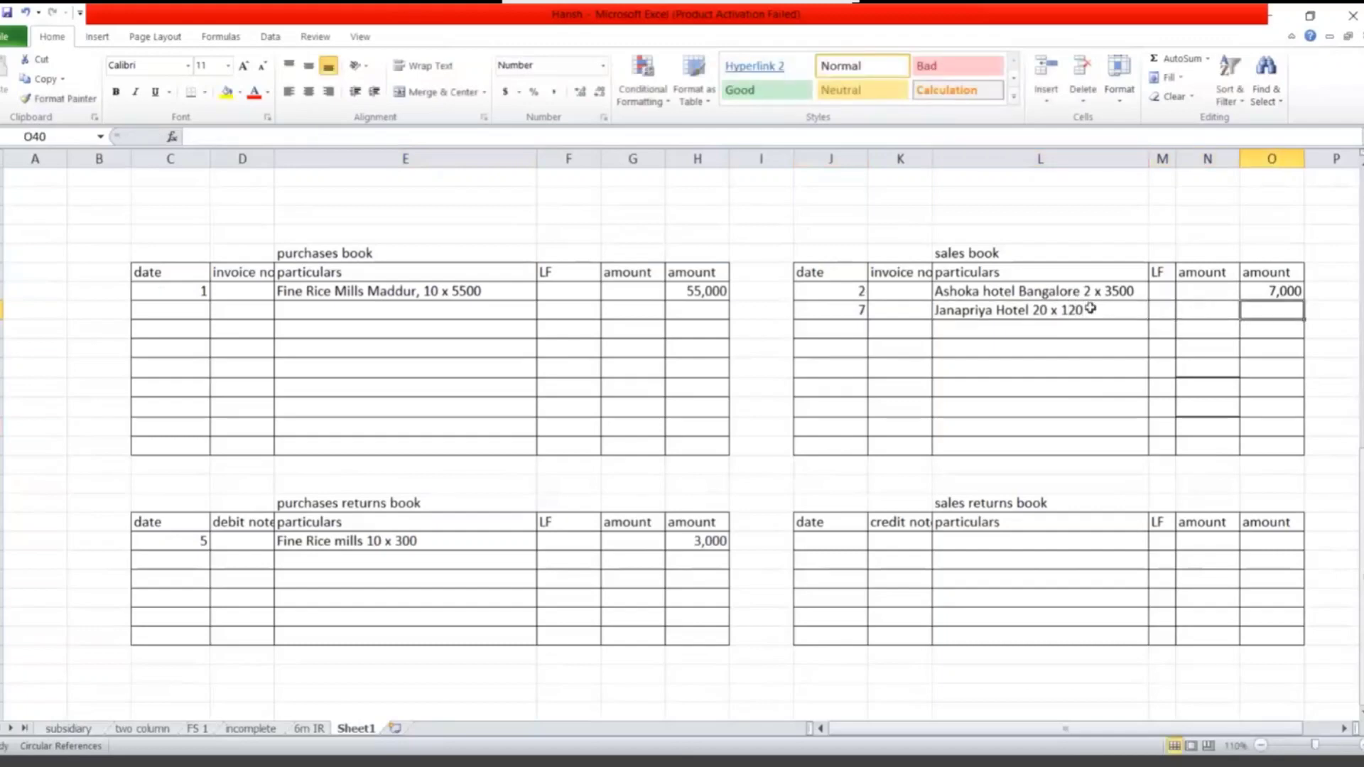
text(2)
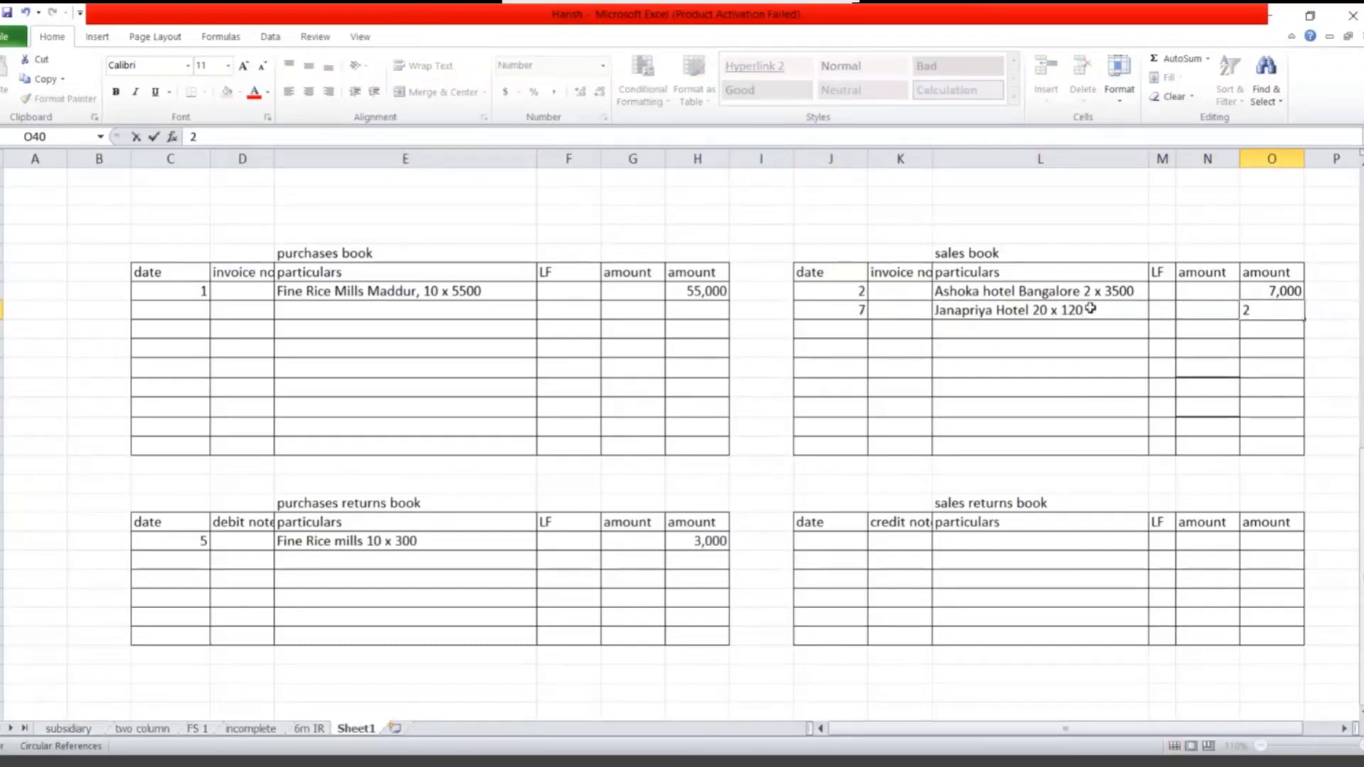
text(,400)
key(Return)
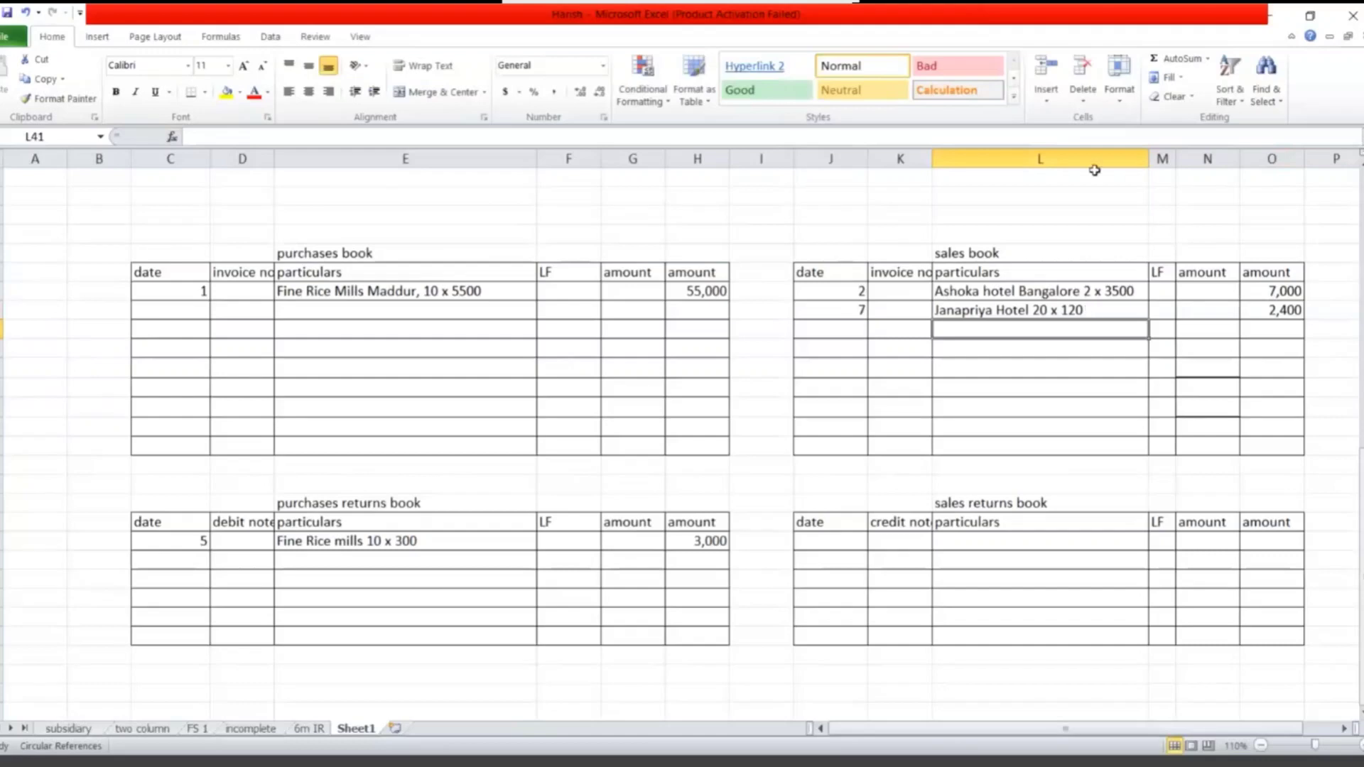
- Enter the day-10 Tata Tea Suppliers purchase, 25 x 6250, for 1,56,250
click(156, 317)
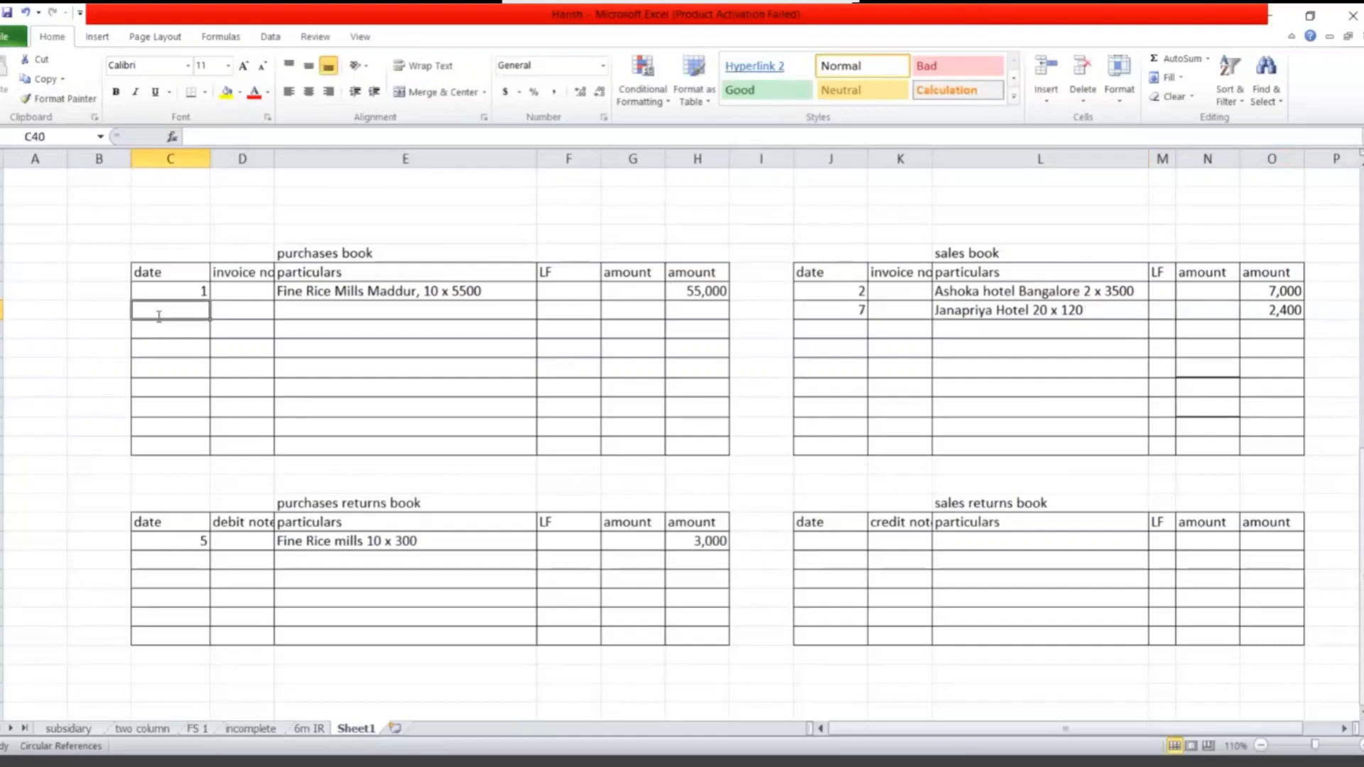
text(10)
key(Tab)
key(Tab)
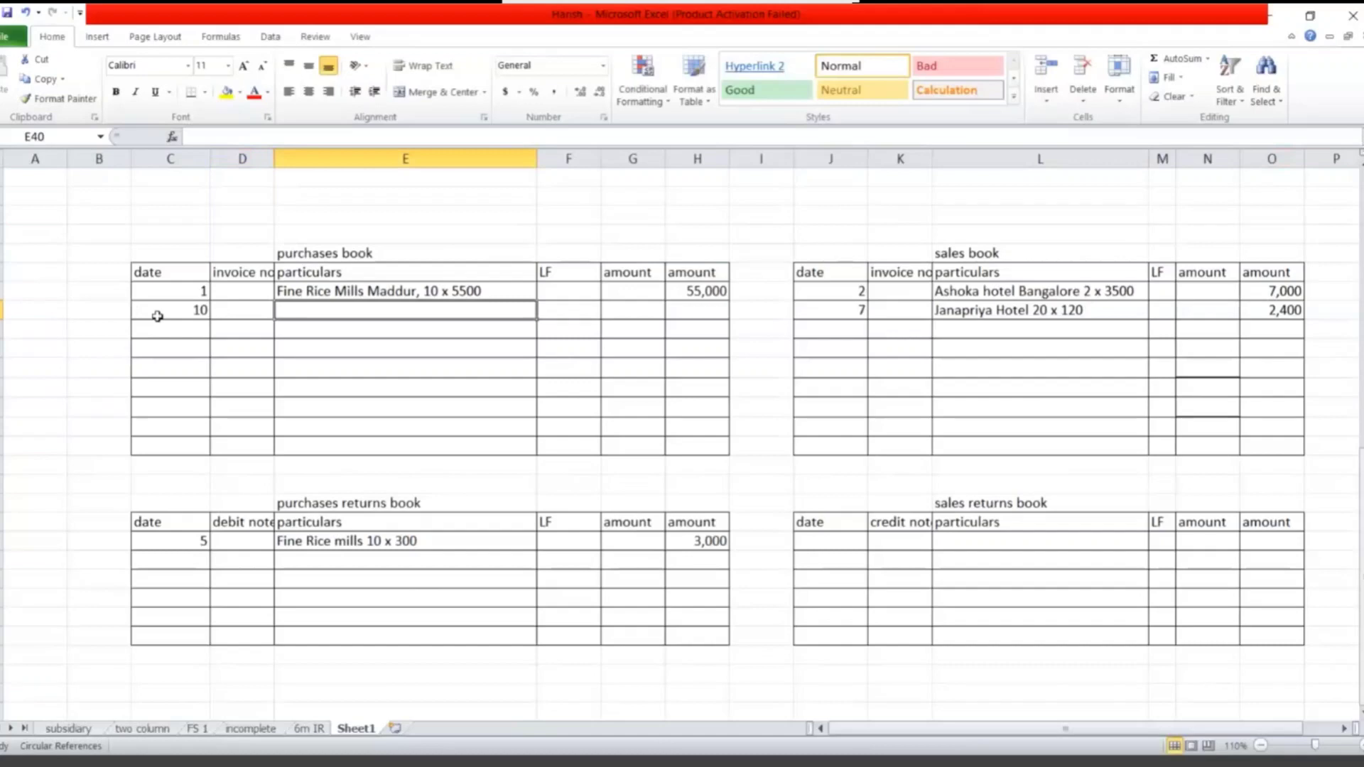
text(Tat)
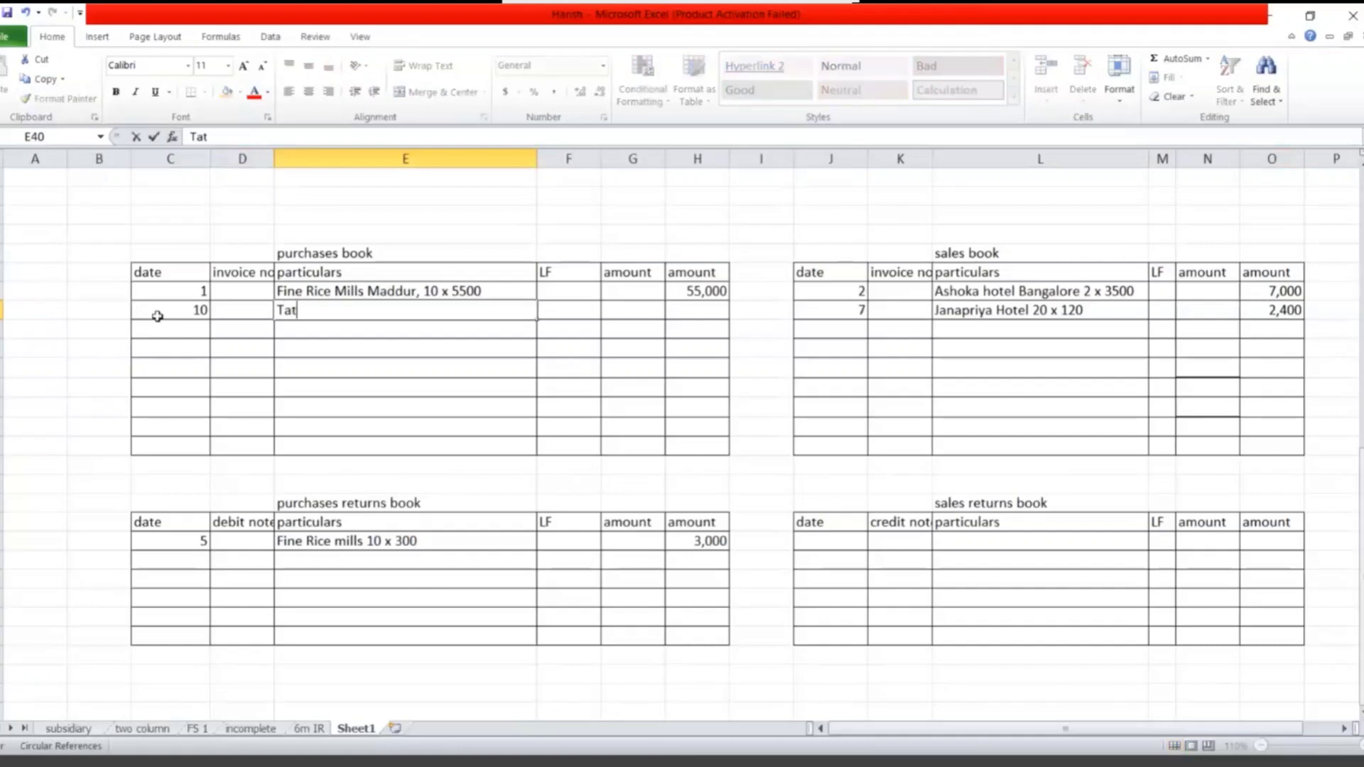
text(a Tea S)
text(uppliers)
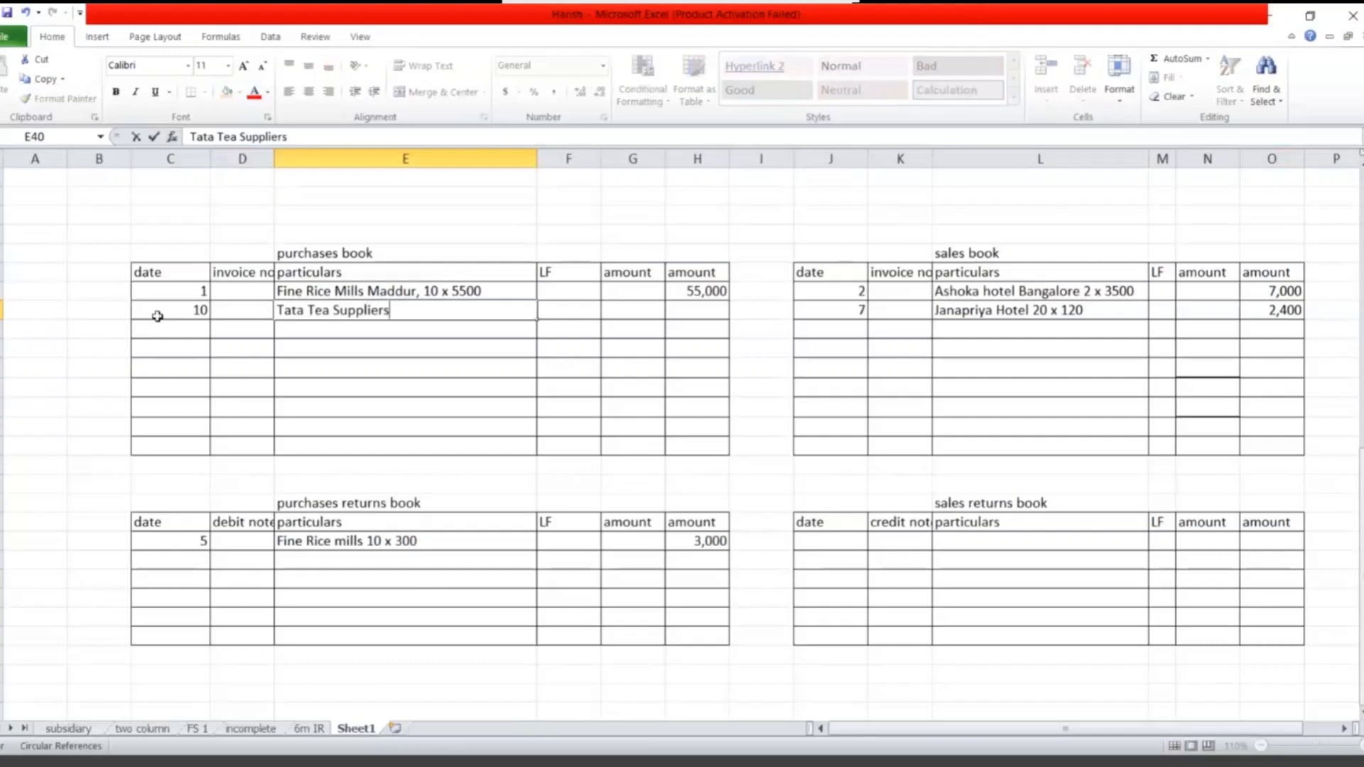
text( 25)
text( x)
text( 6250)
key(Tab)
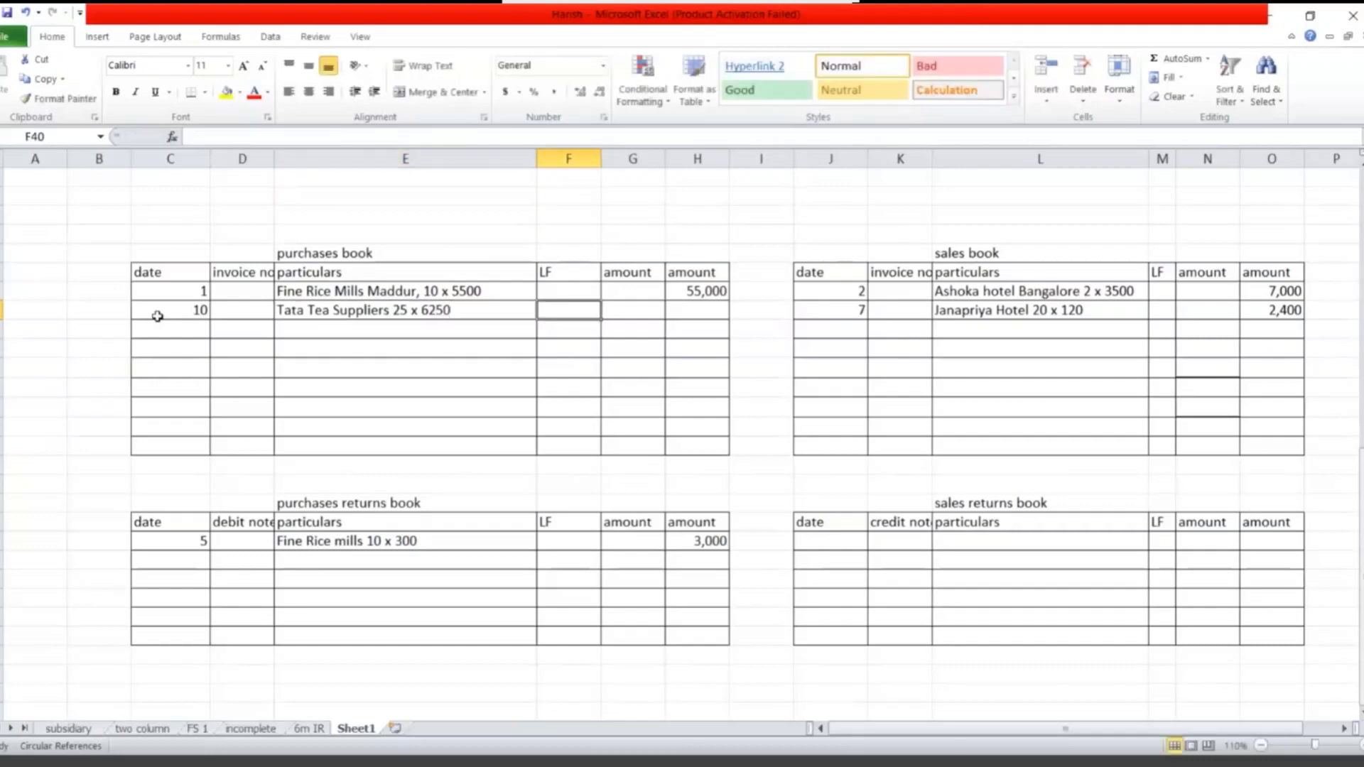
key(Tab)
key(Tab)
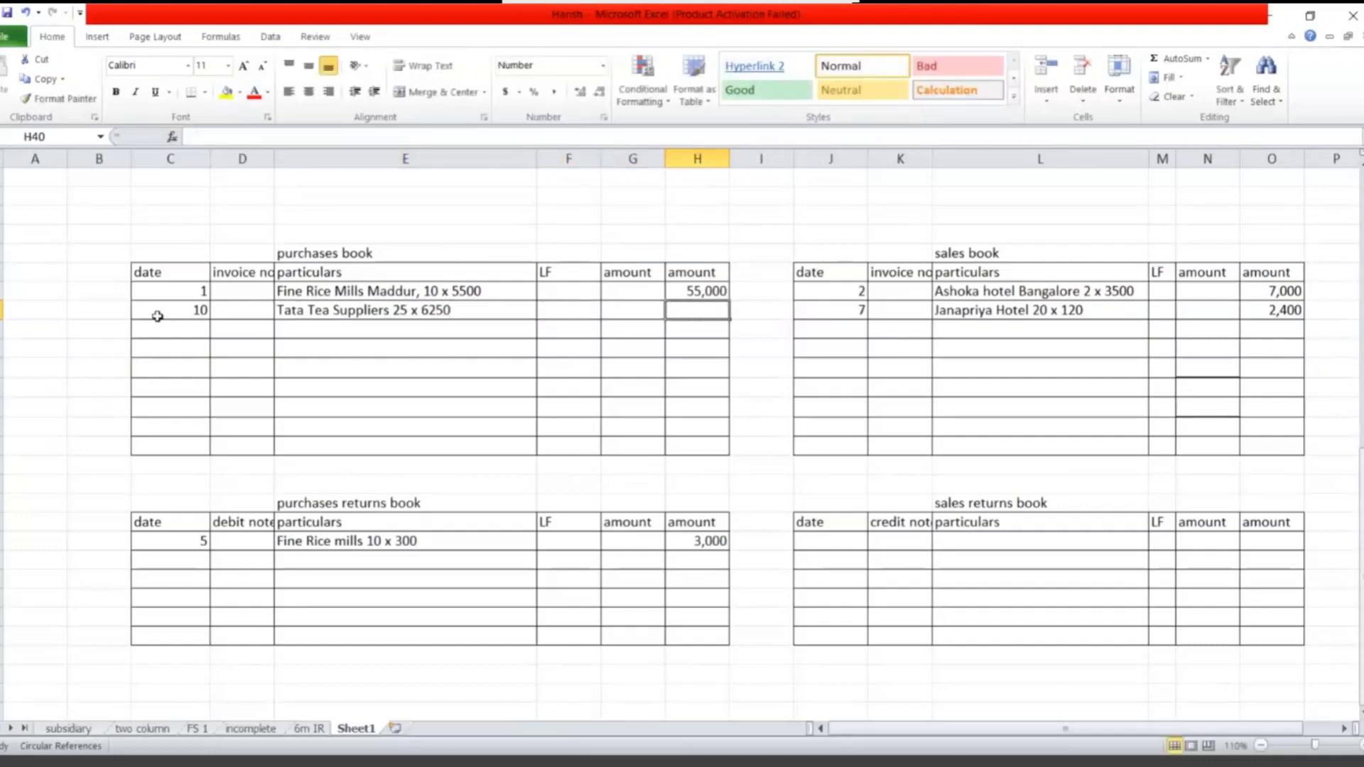
text(1,)
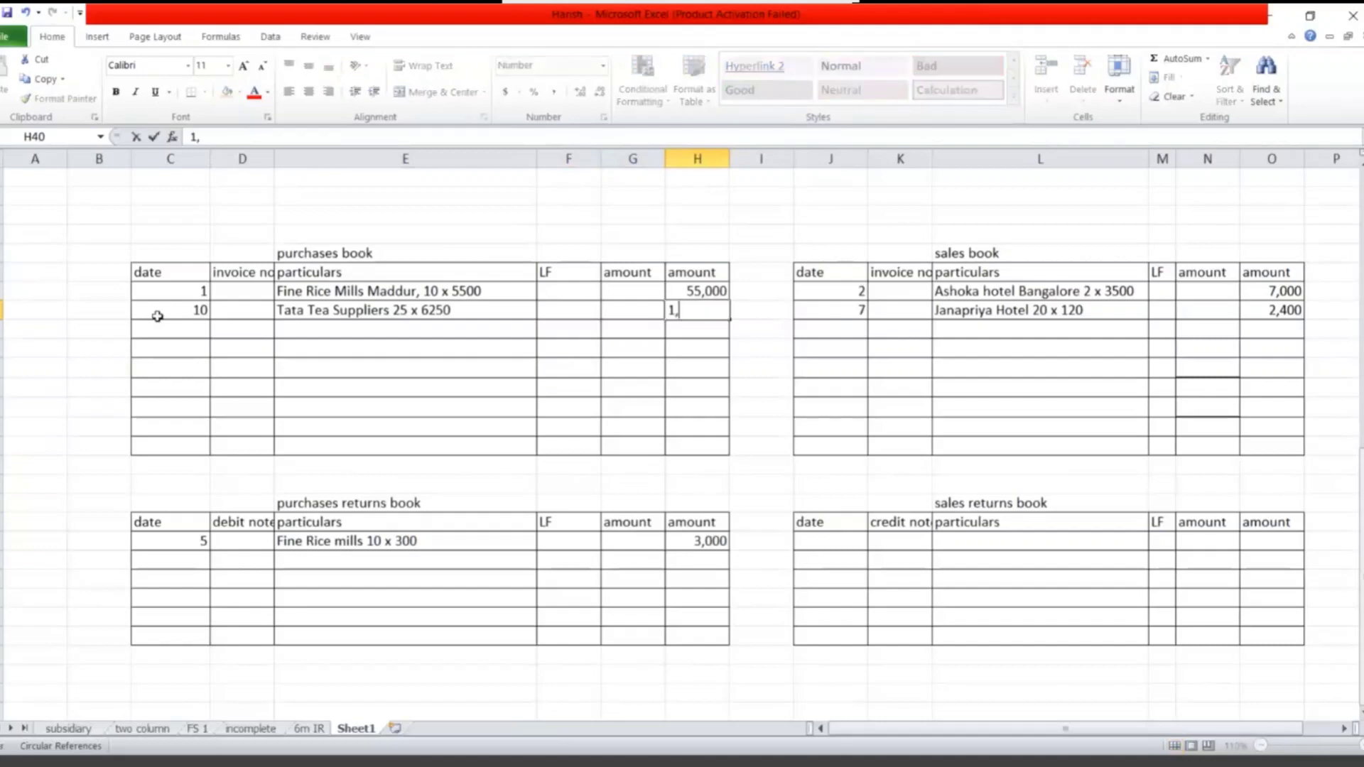
text(56,250)
click(157, 325)
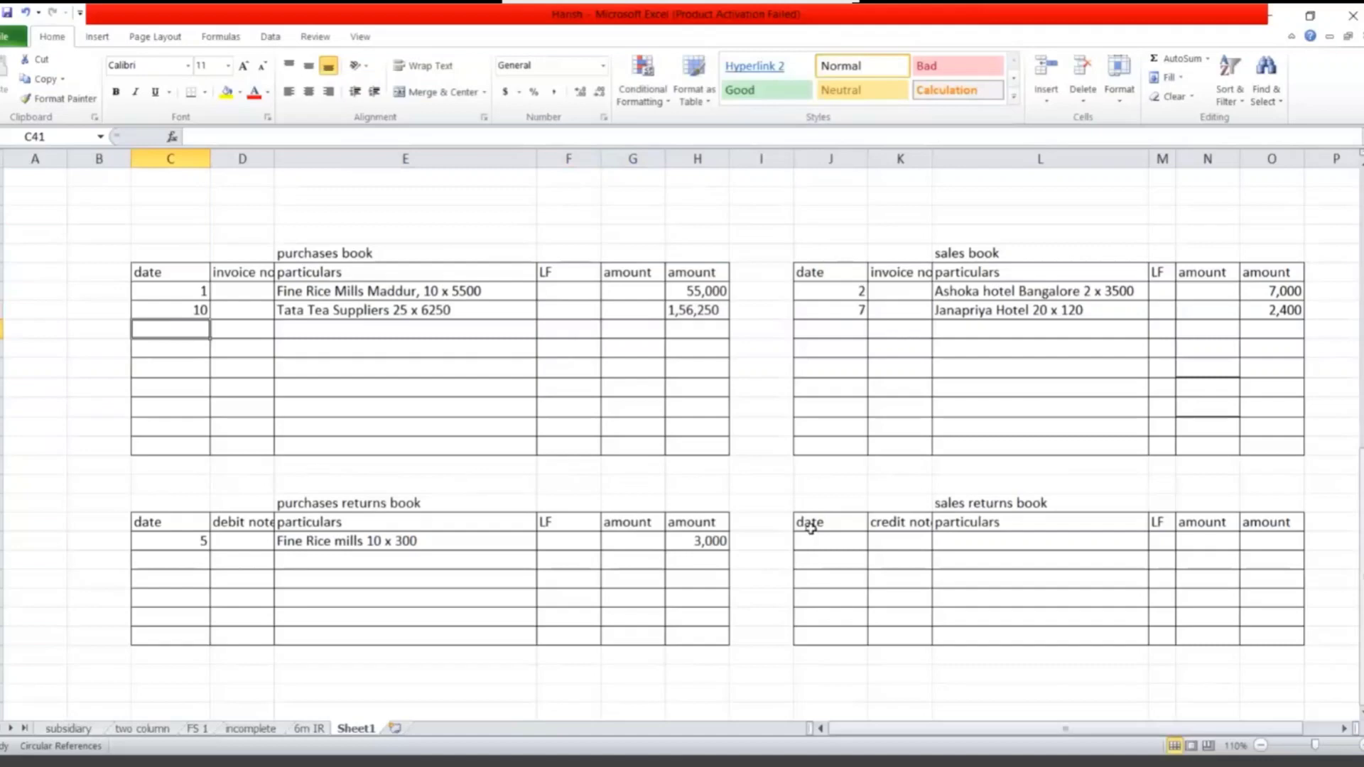
- Enter the day-12 sales return from Janapriya hotel, 2 x 120, for 240
click(806, 546)
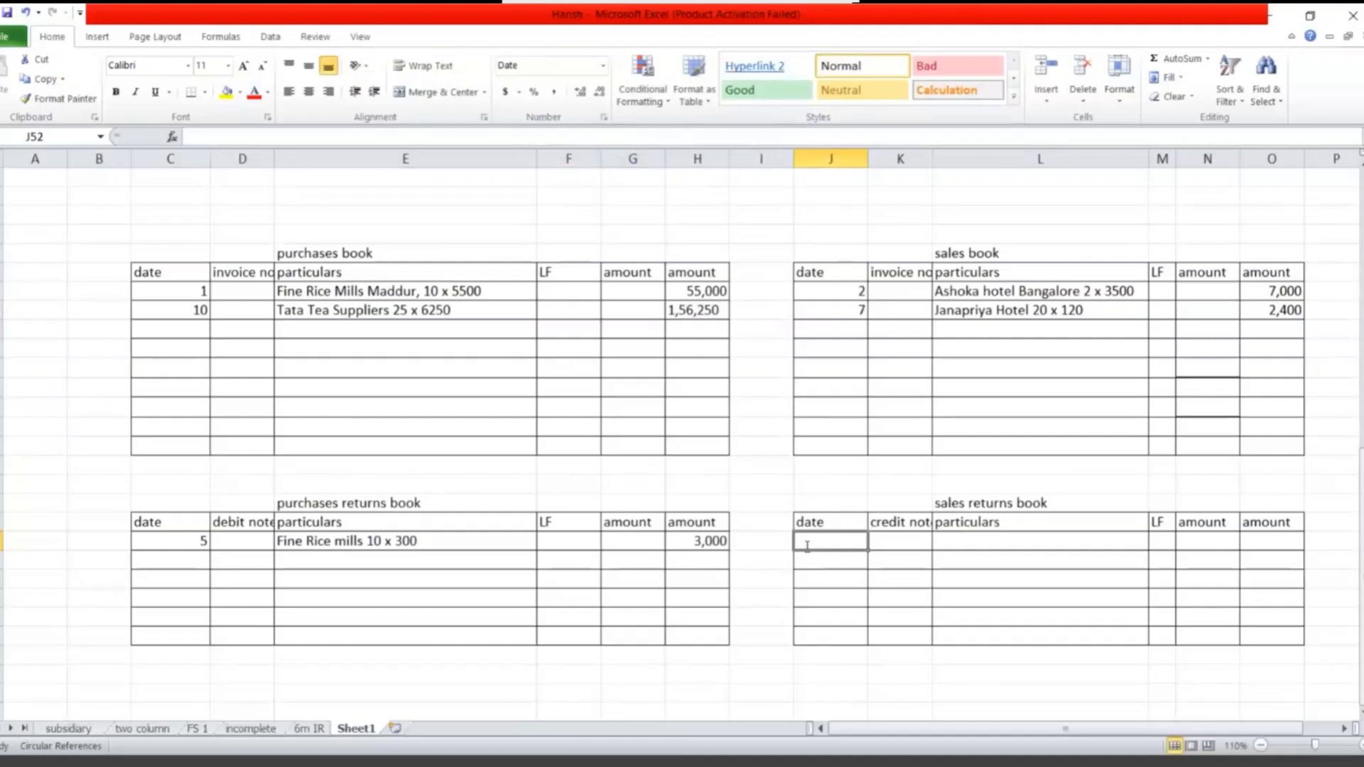
text(12)
key(Tab)
key(Tab)
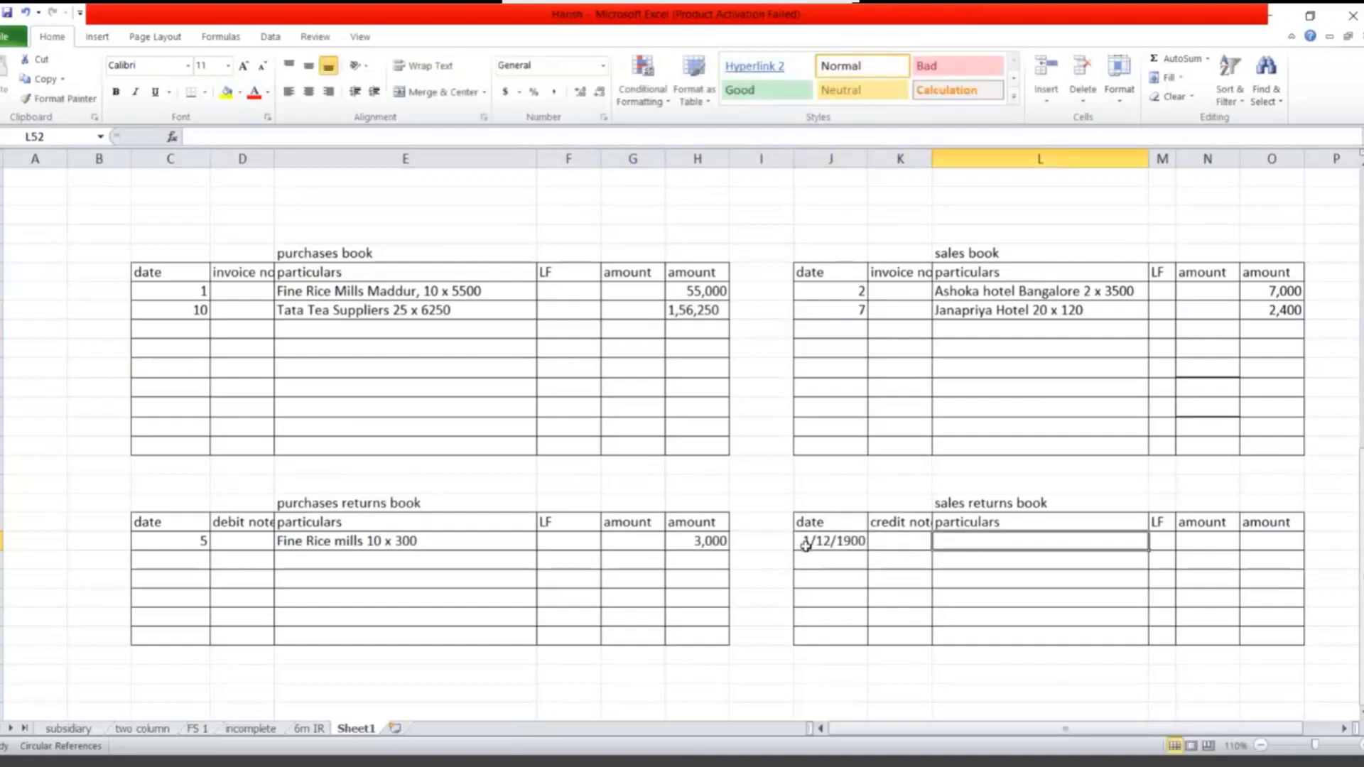
text(Ja)
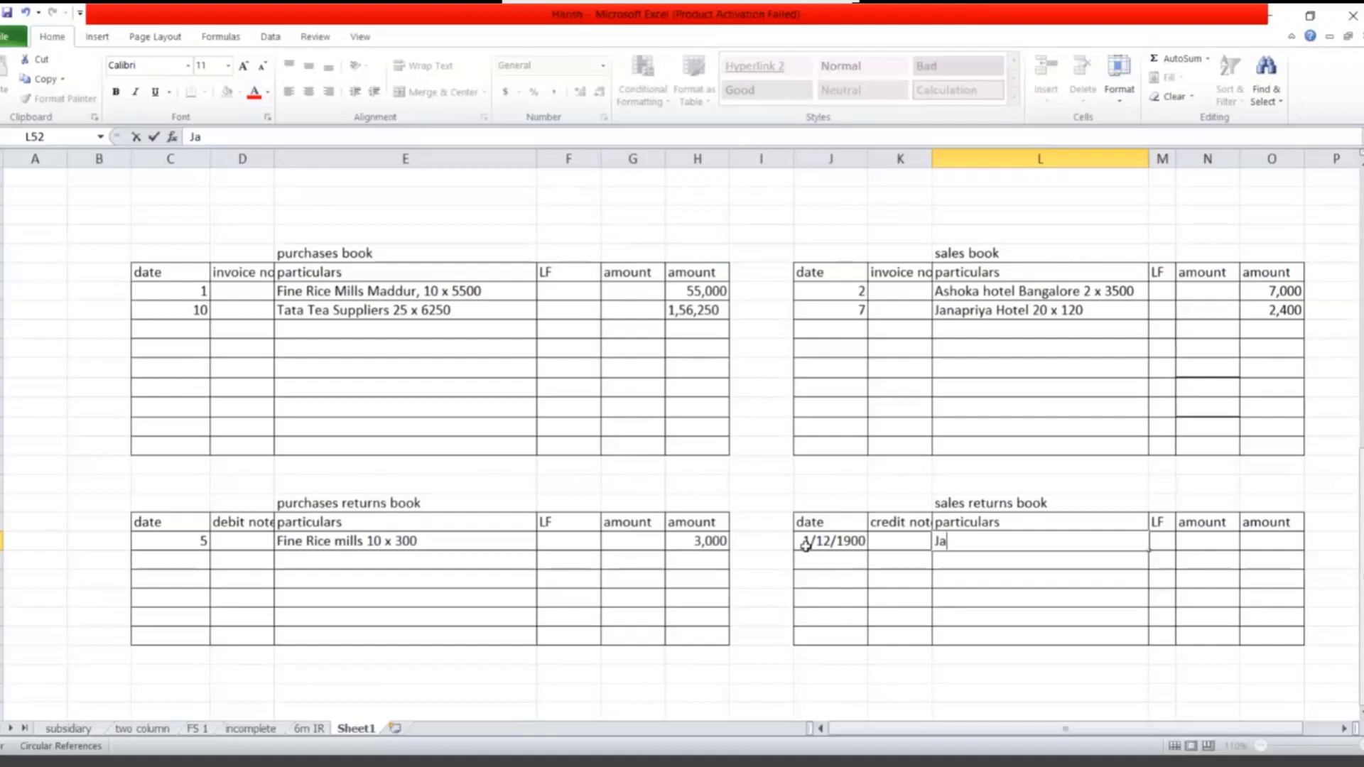
text(napriy)
text(a)
text( hotel)
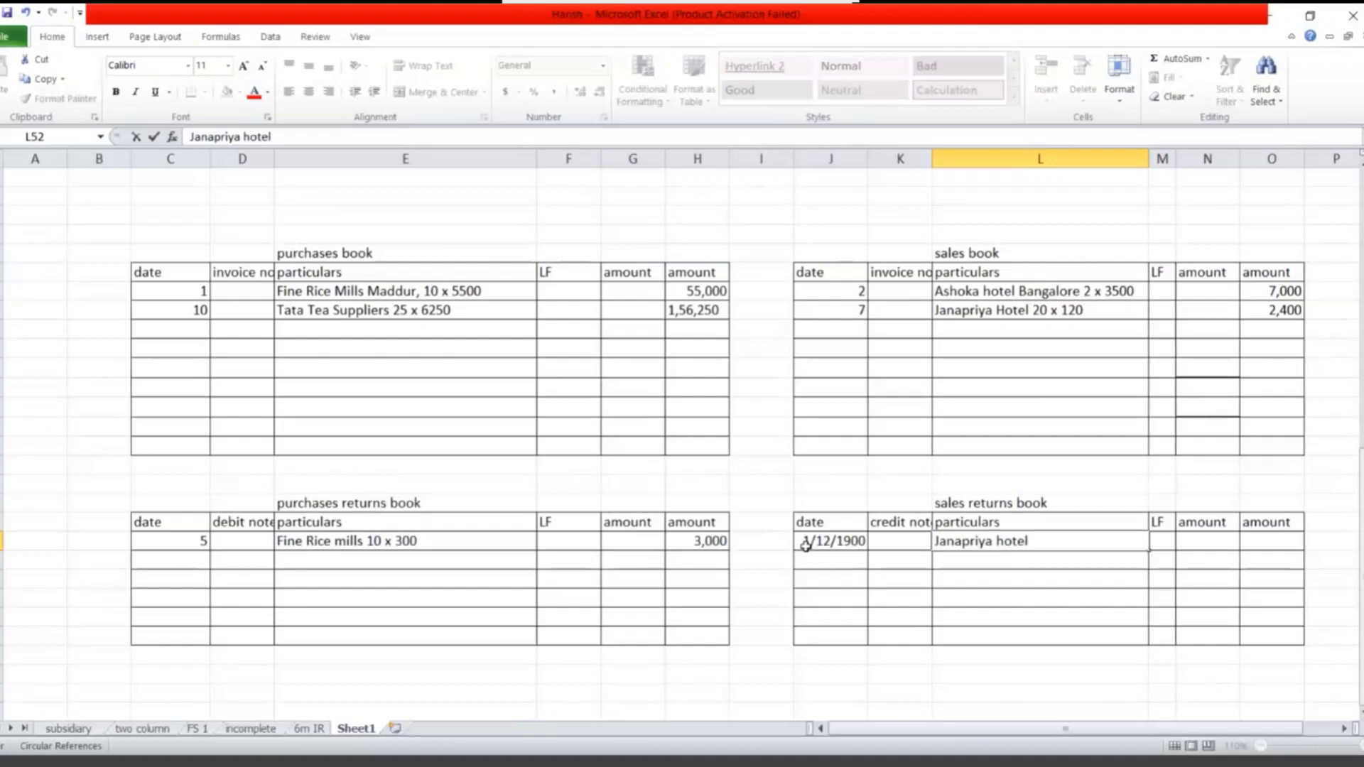
key(Tab)
key(Tab)
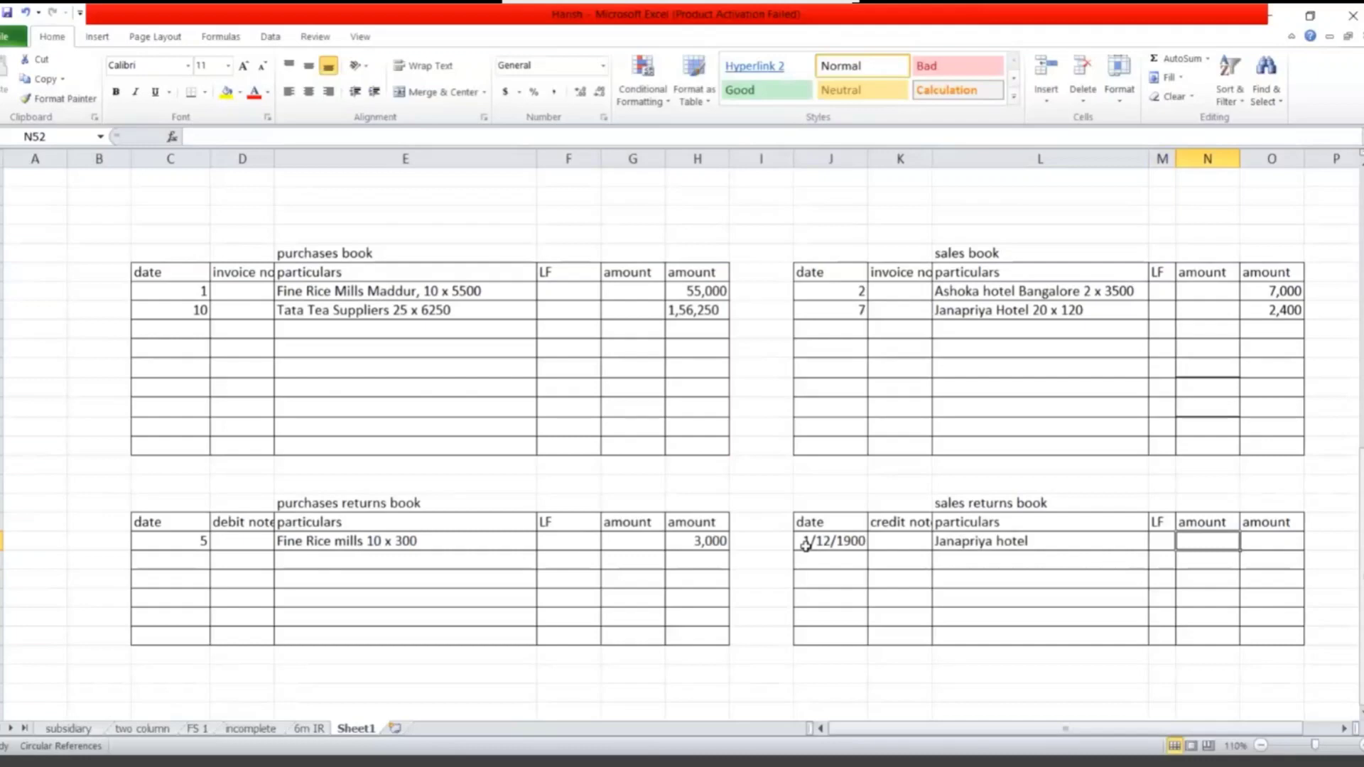
double_click(1074, 542)
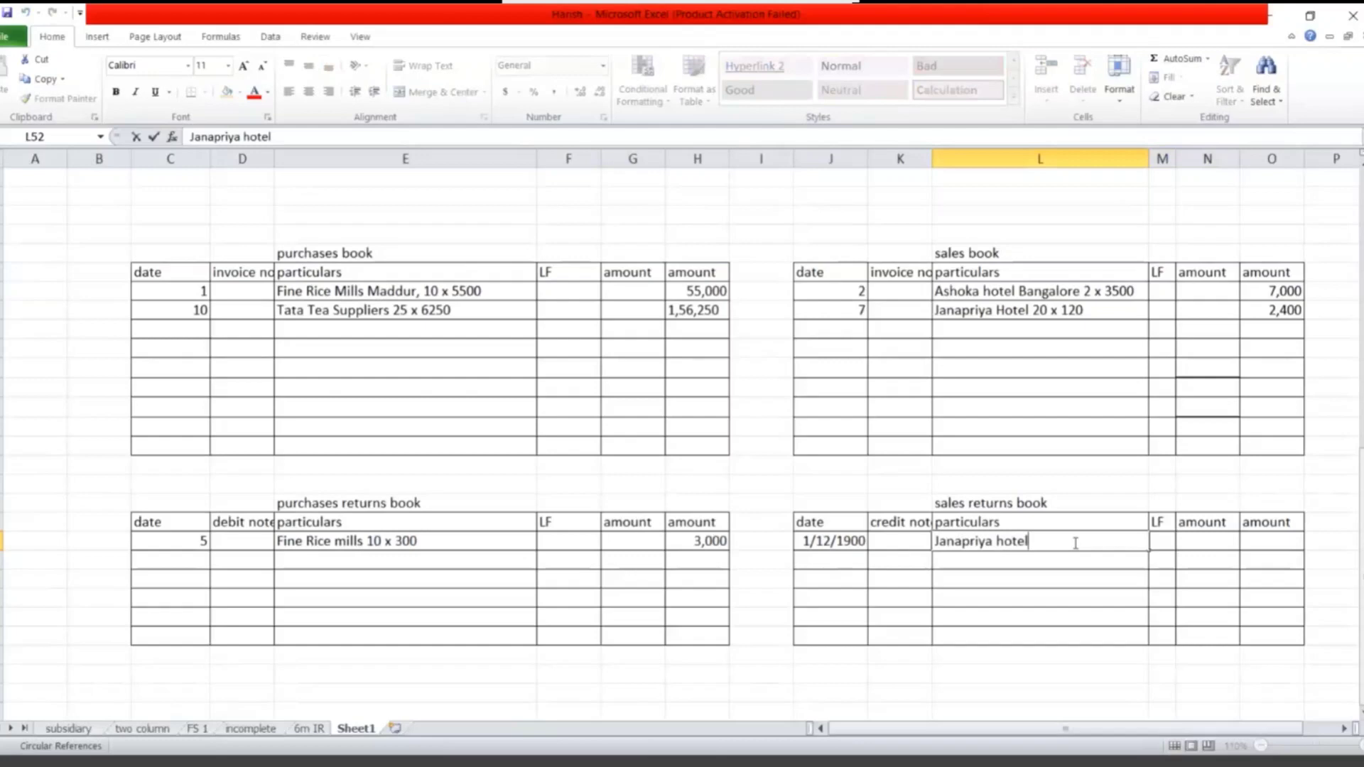
text(2 x )
text(120)
key(Tab)
key(Tab)
key(Tab)
text(2)
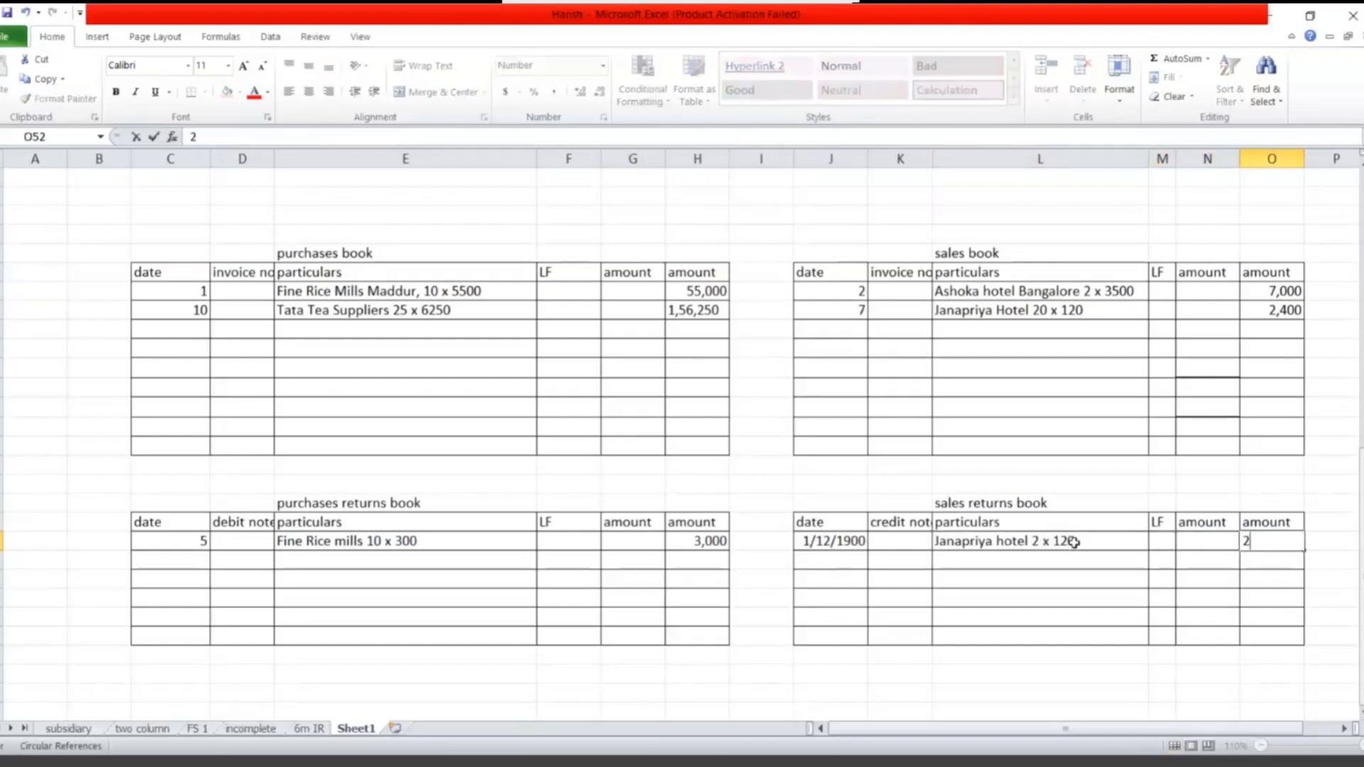
text(40)
click(1039, 560)
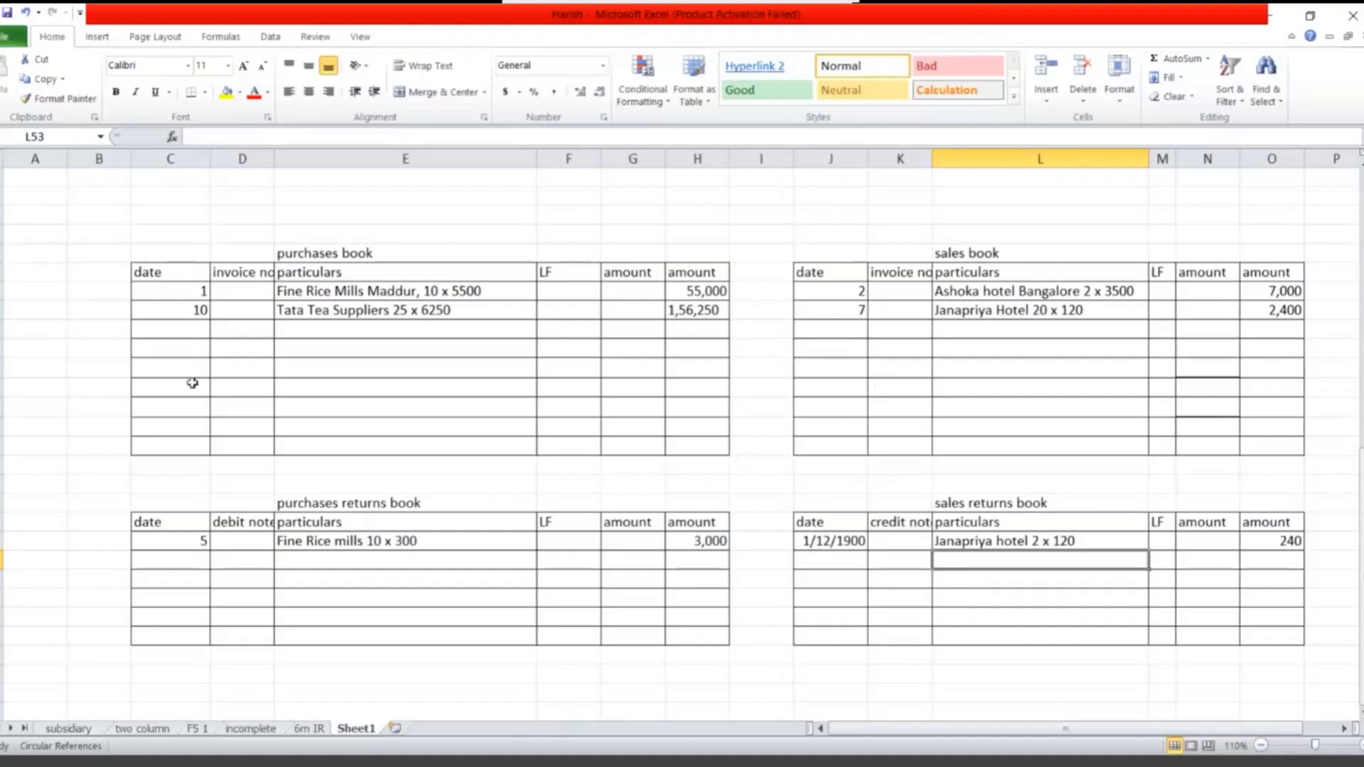
- Enter the day-15 return to Tata tea suppliers, 4 x 6250, for 25,000
click(197, 312)
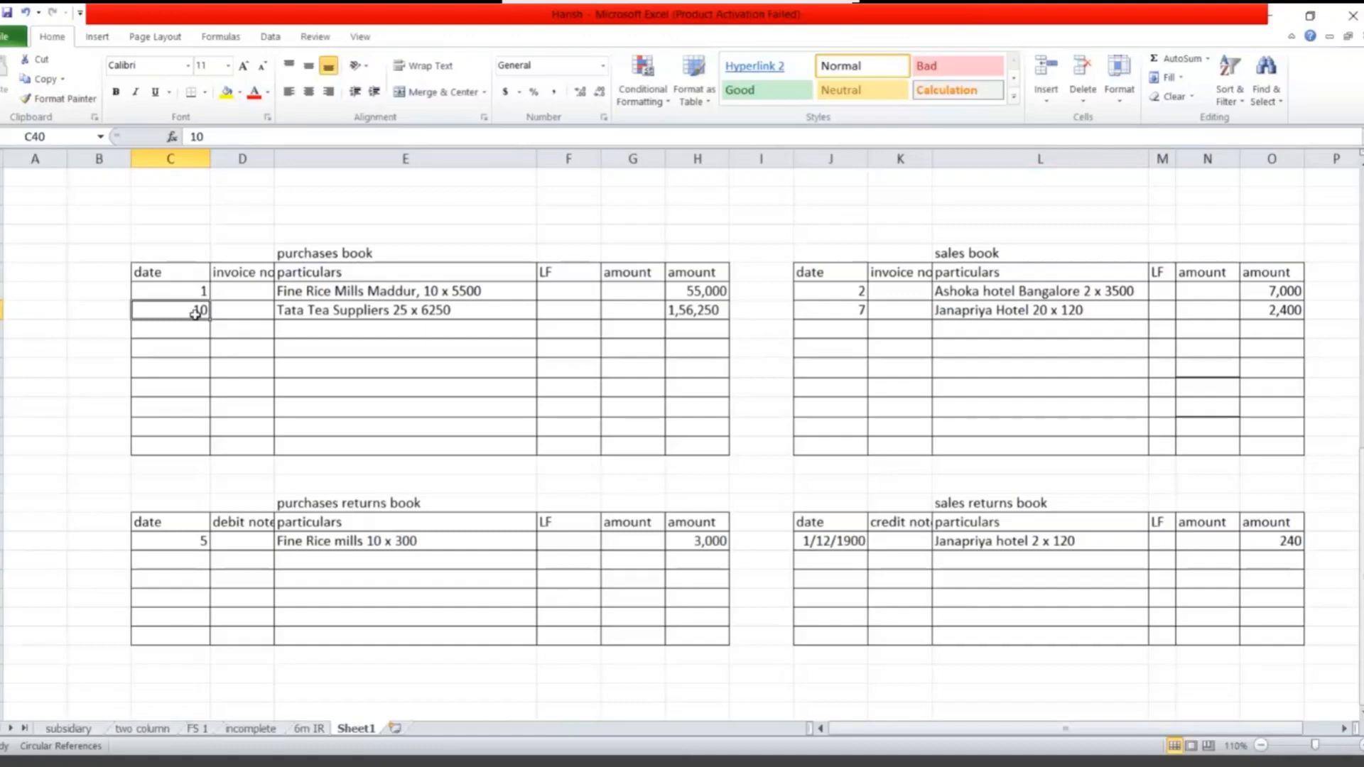
click(204, 558)
text(12)
key(Tab)
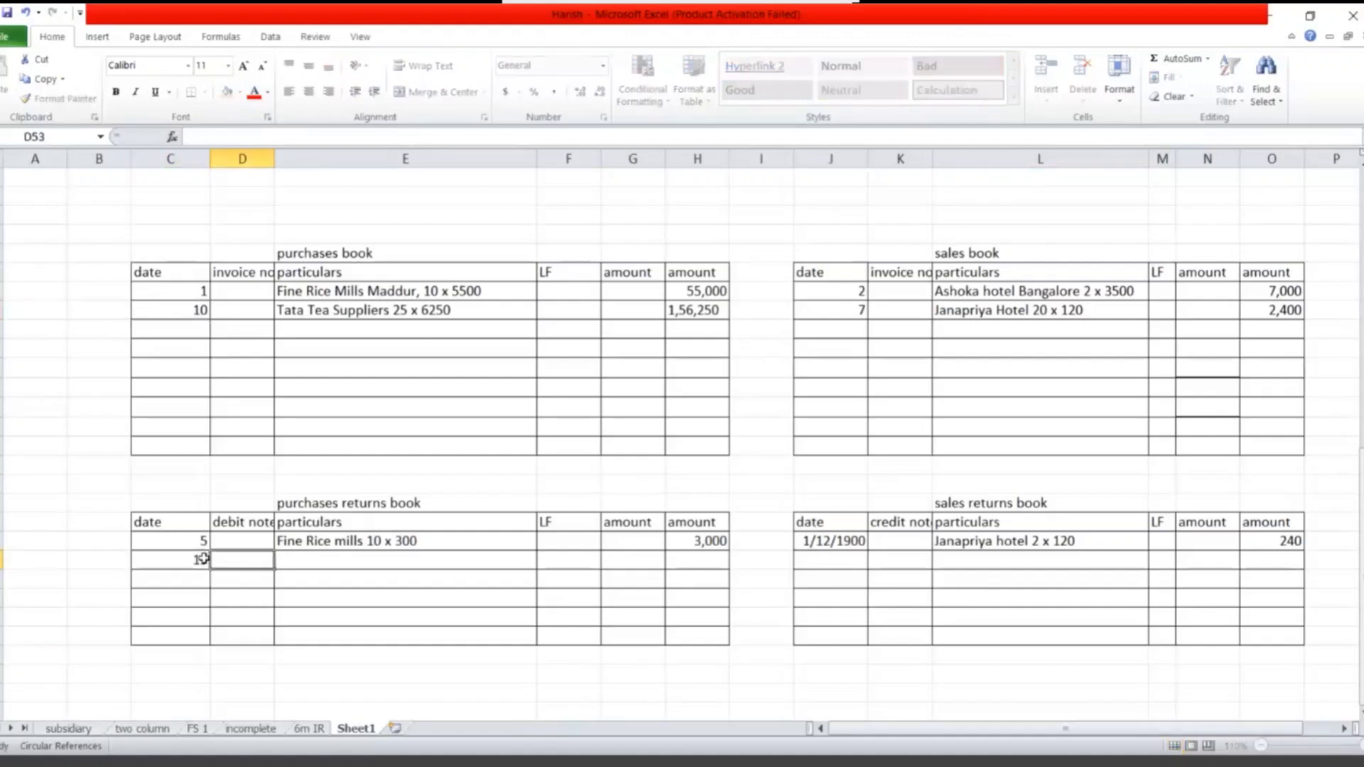
text(Tata)
key(BackSpace)
key(BackSpace)
key(BackSpace)
key(BackSpace)
key(Tab)
text(T)
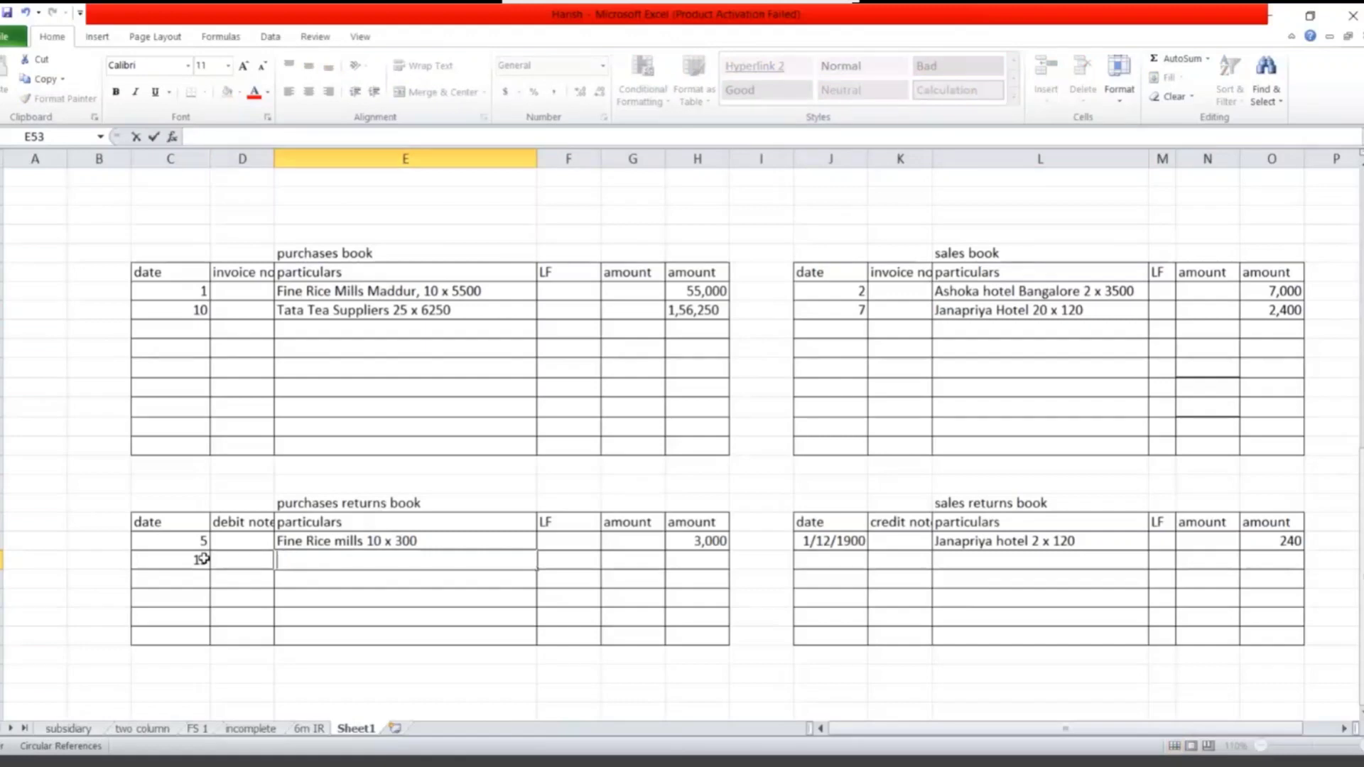
text(ata tea )
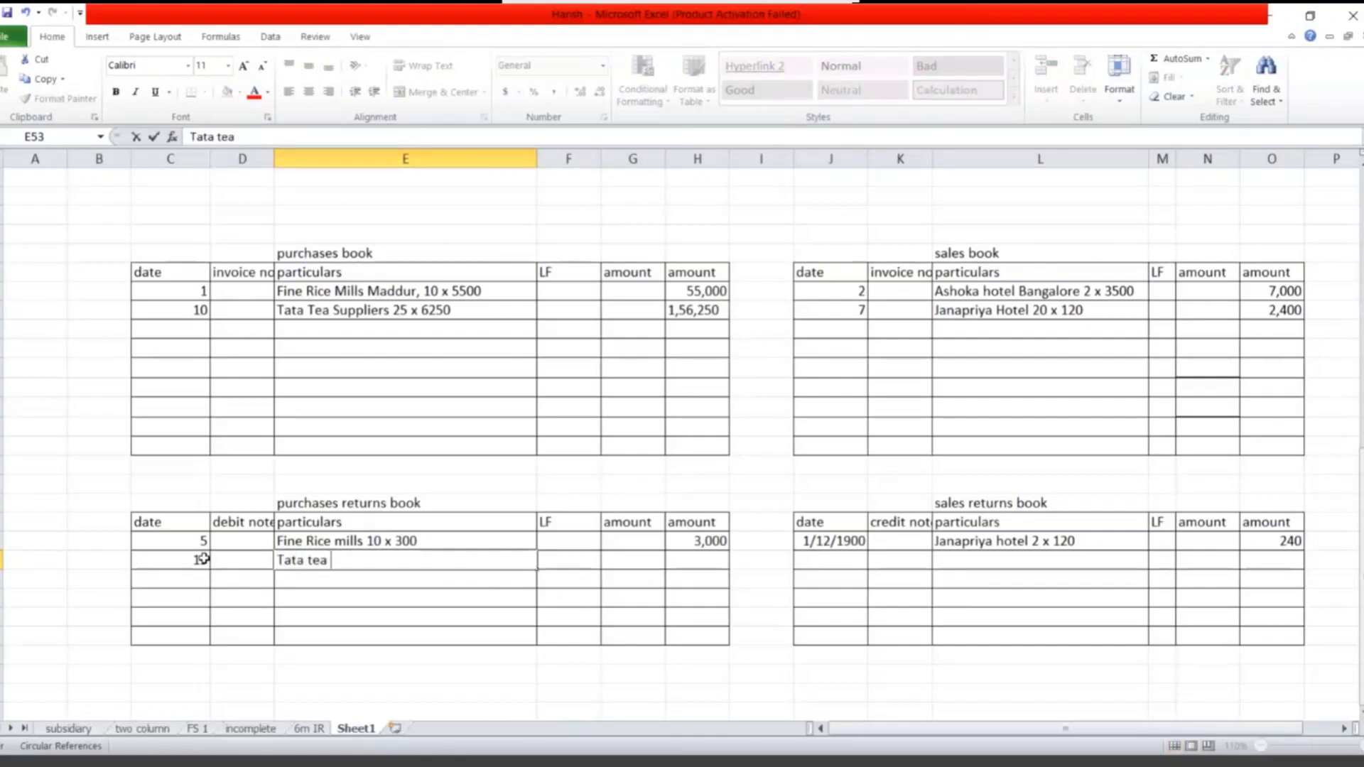
text(suppp)
key(BackSpace)
text(liers)
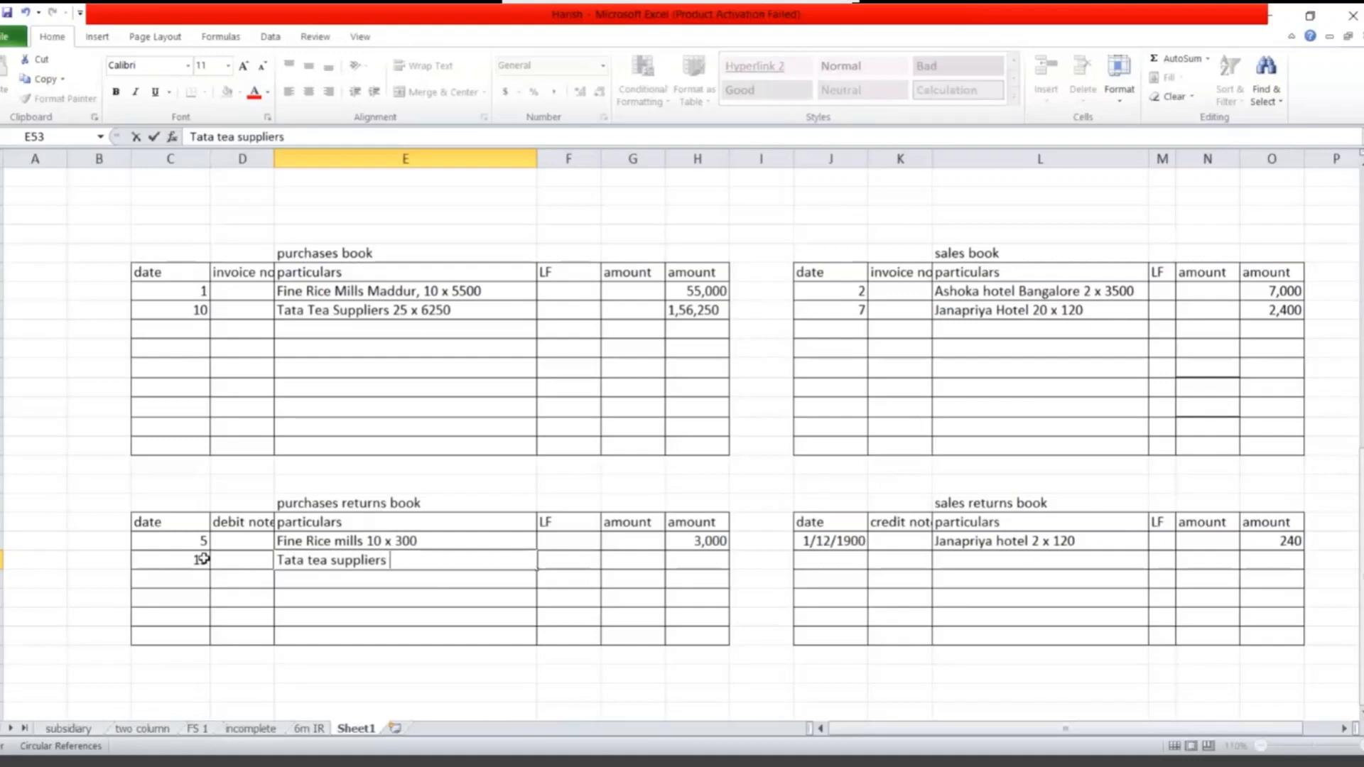
text(4 x)
text( 6250)
key(Tab)
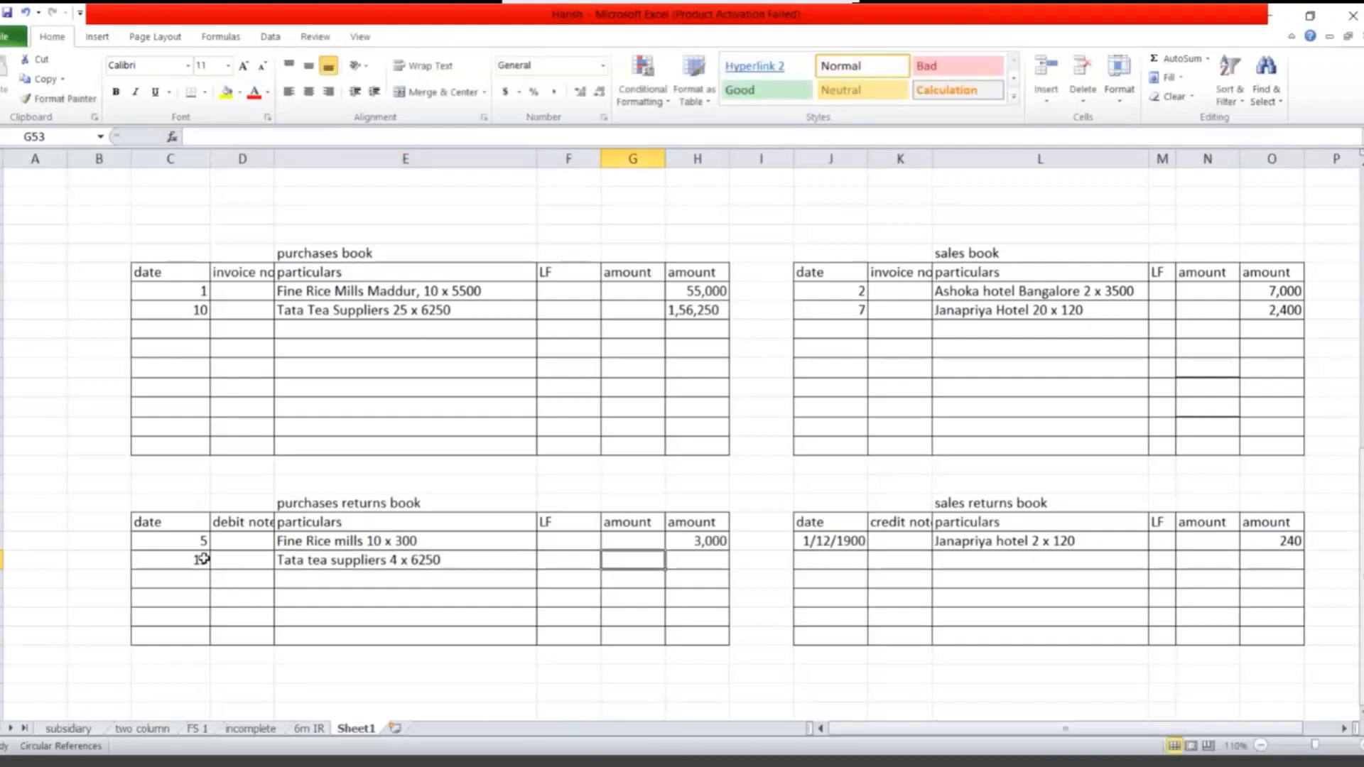
key(Tab)
key(Tab)
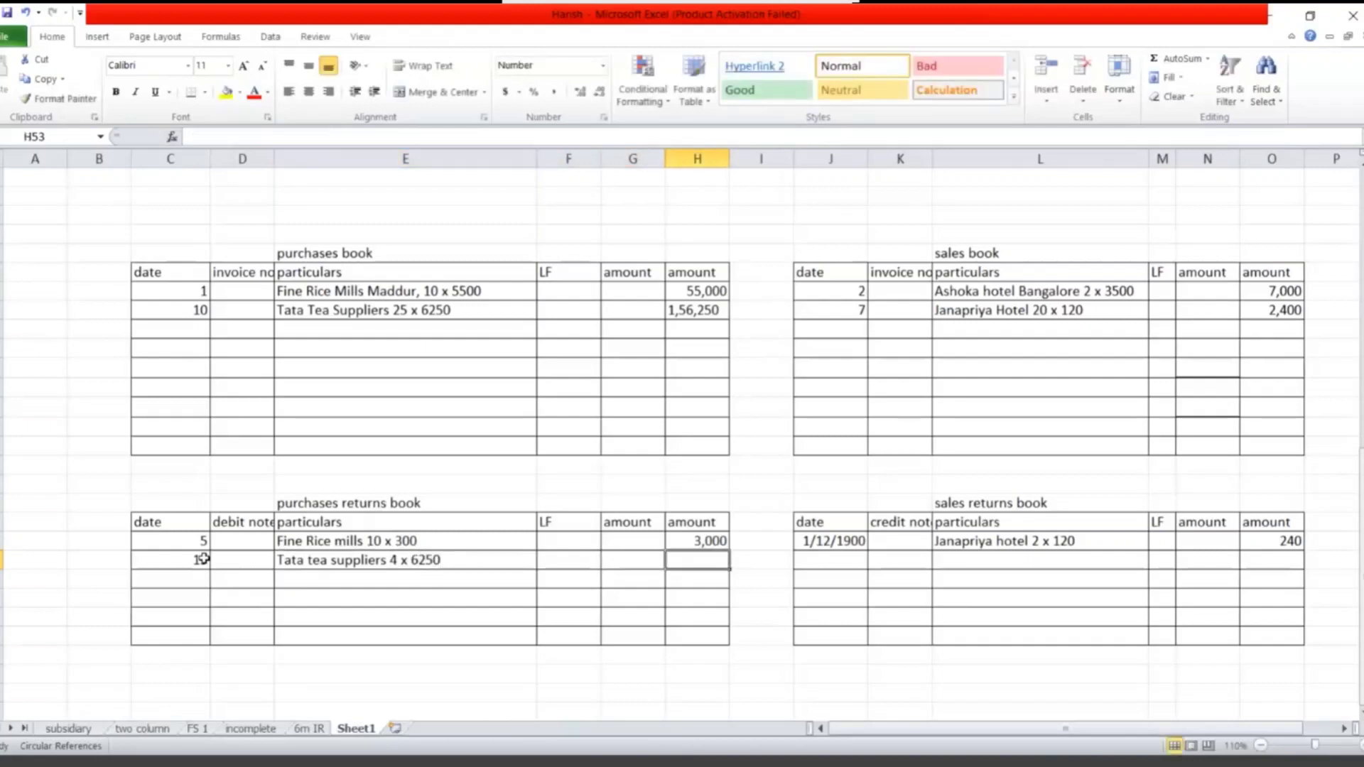
text(25)
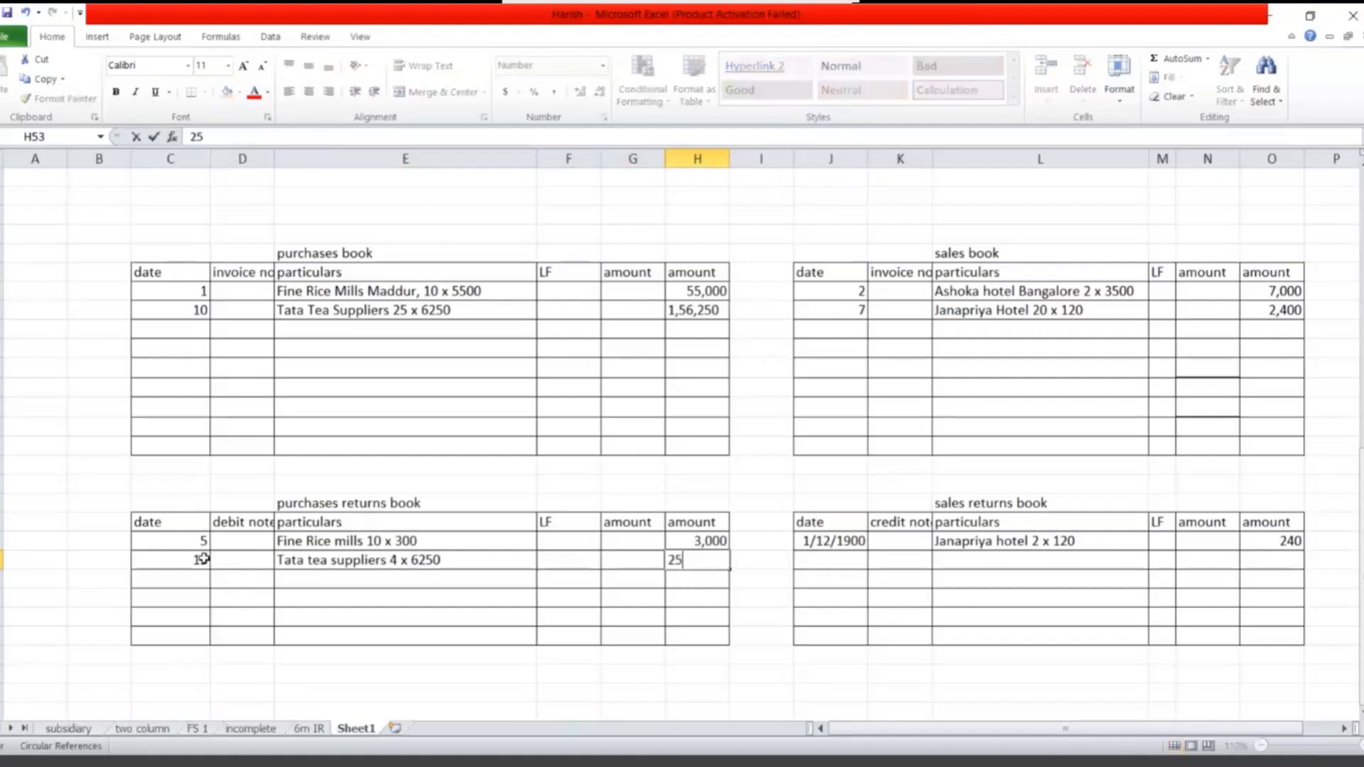
text(,000)
key(Return)
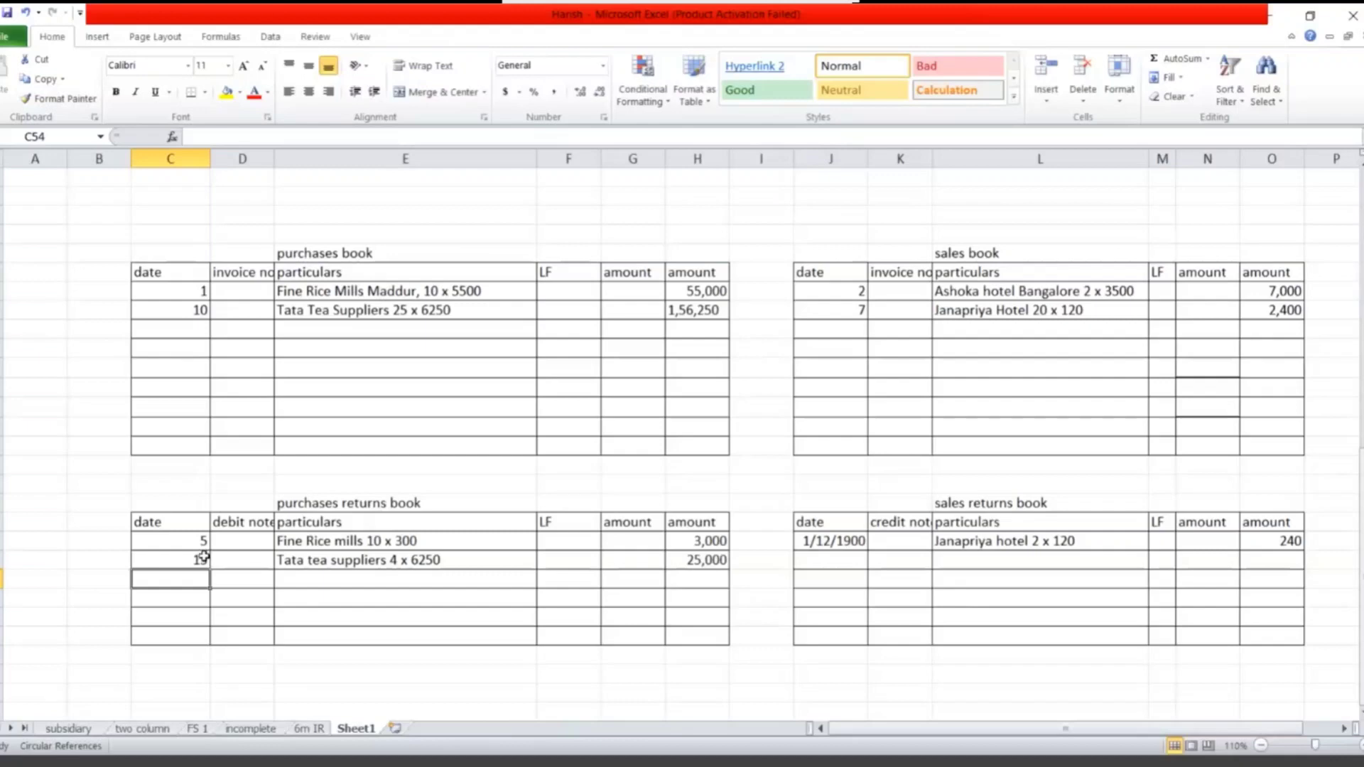
- Restore the Tata Tea purchase date to day 10
click(184, 310)
text(18)
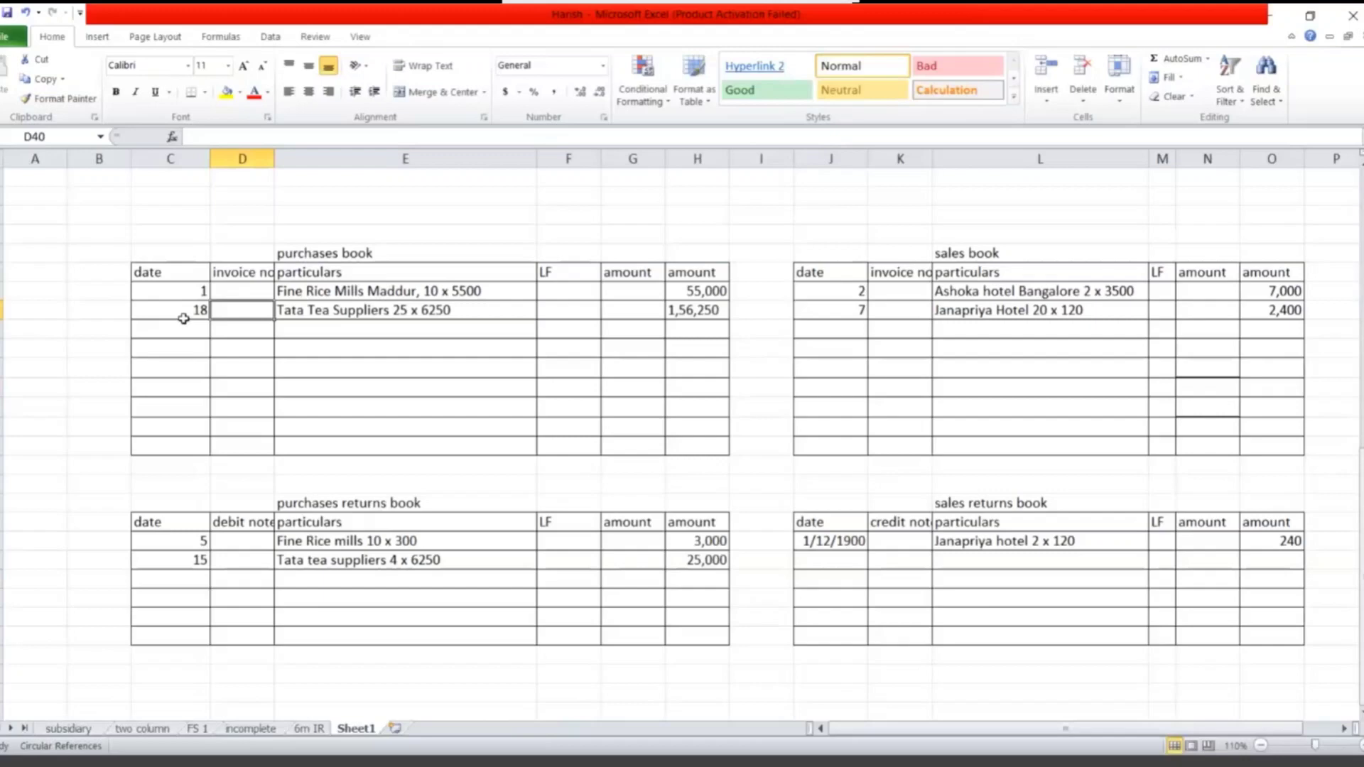
click(184, 317)
text(10)
key(Return)
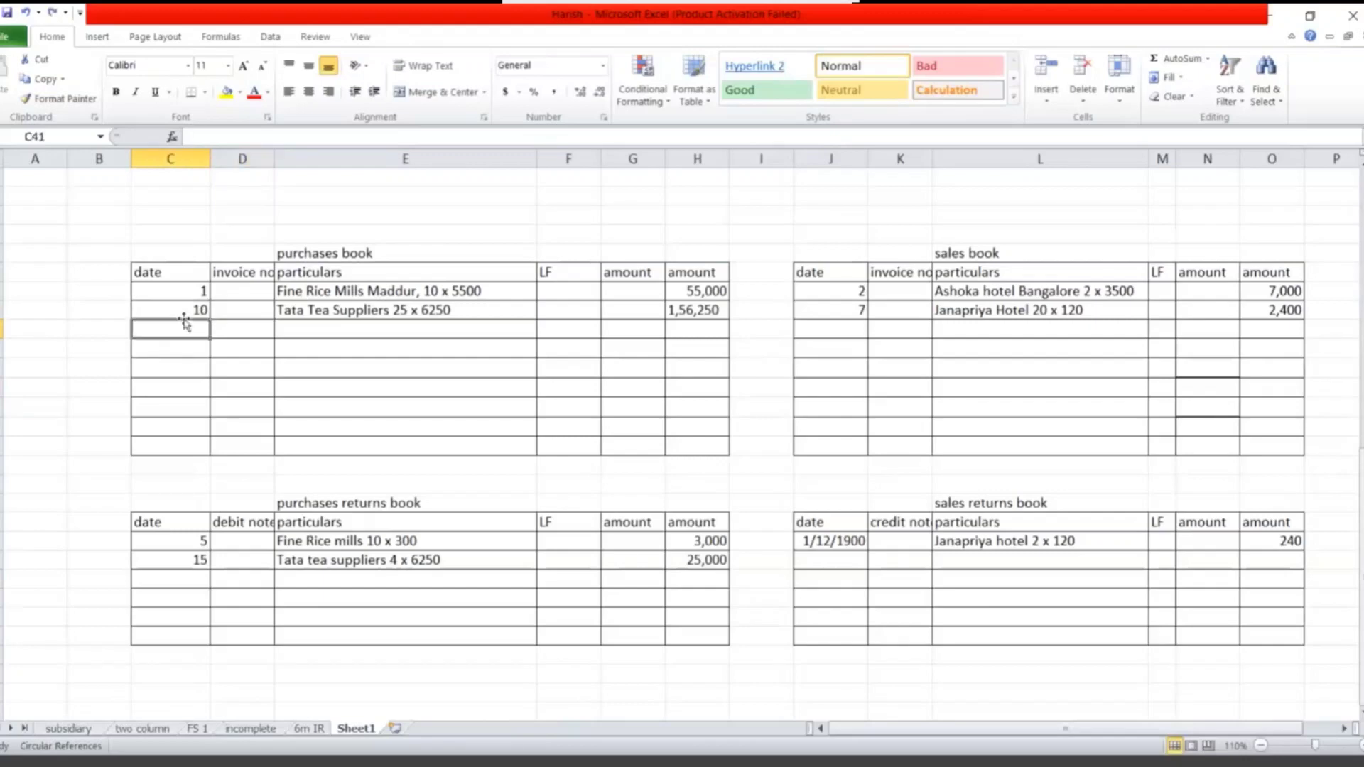
text(18)
- Enter the day-18 purchase from Panjab flour mills, 15 x 2000, for 30,000
key(Tab)
key(Tab)
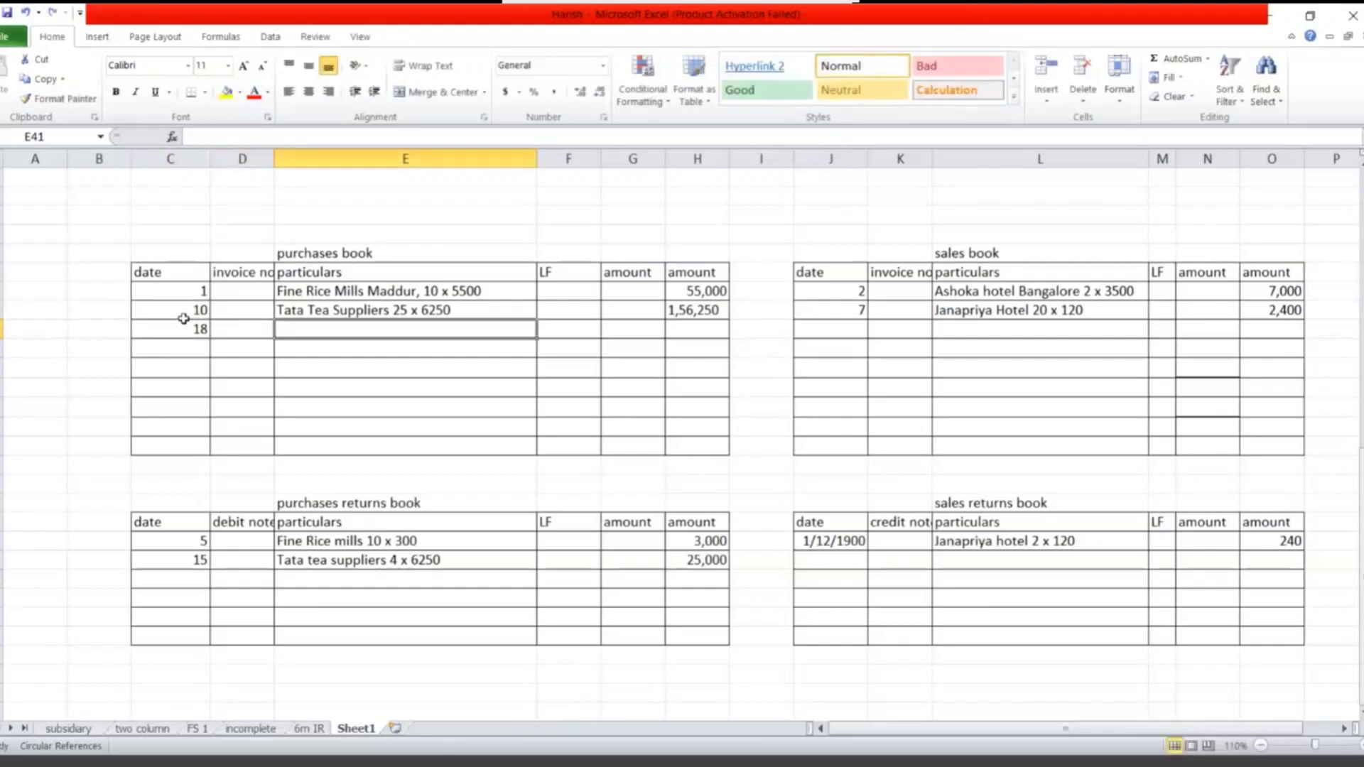
text(Panjab )
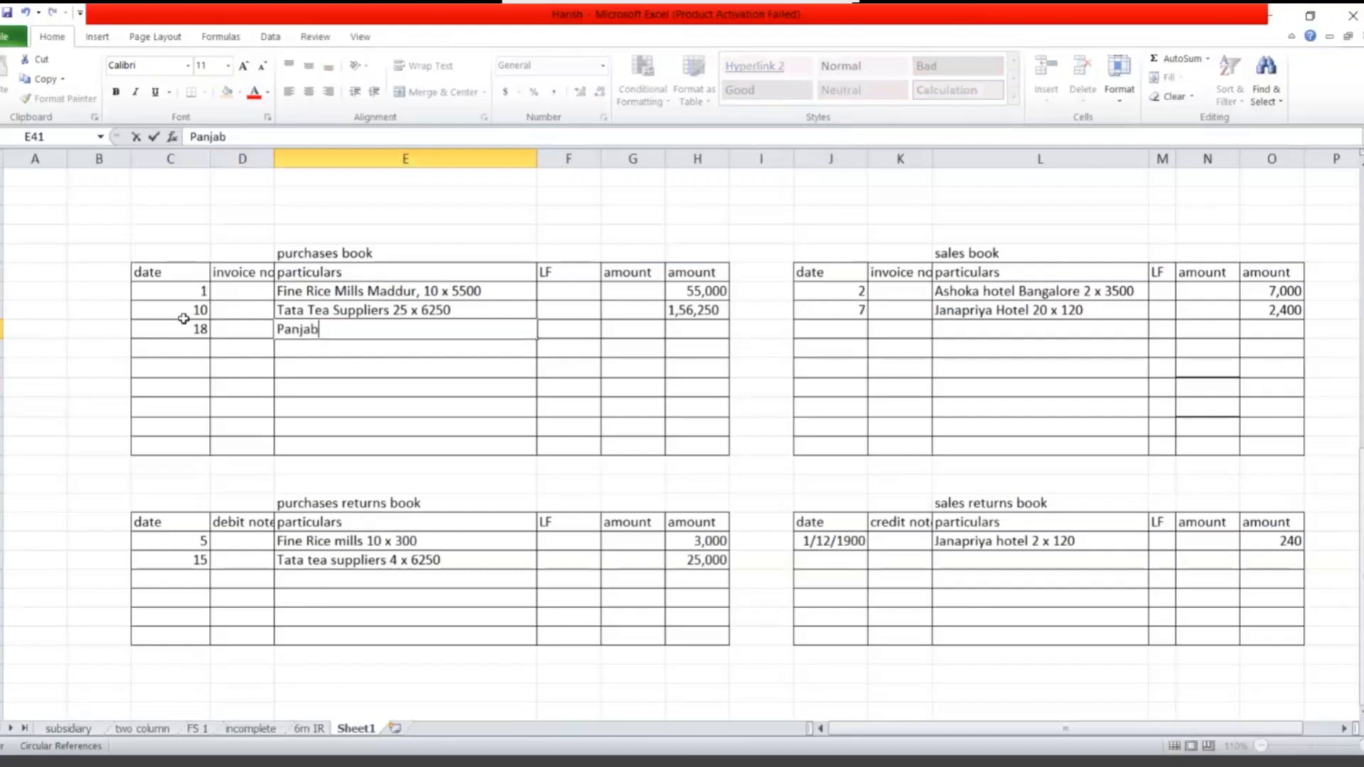
text(flour )
text(mills )
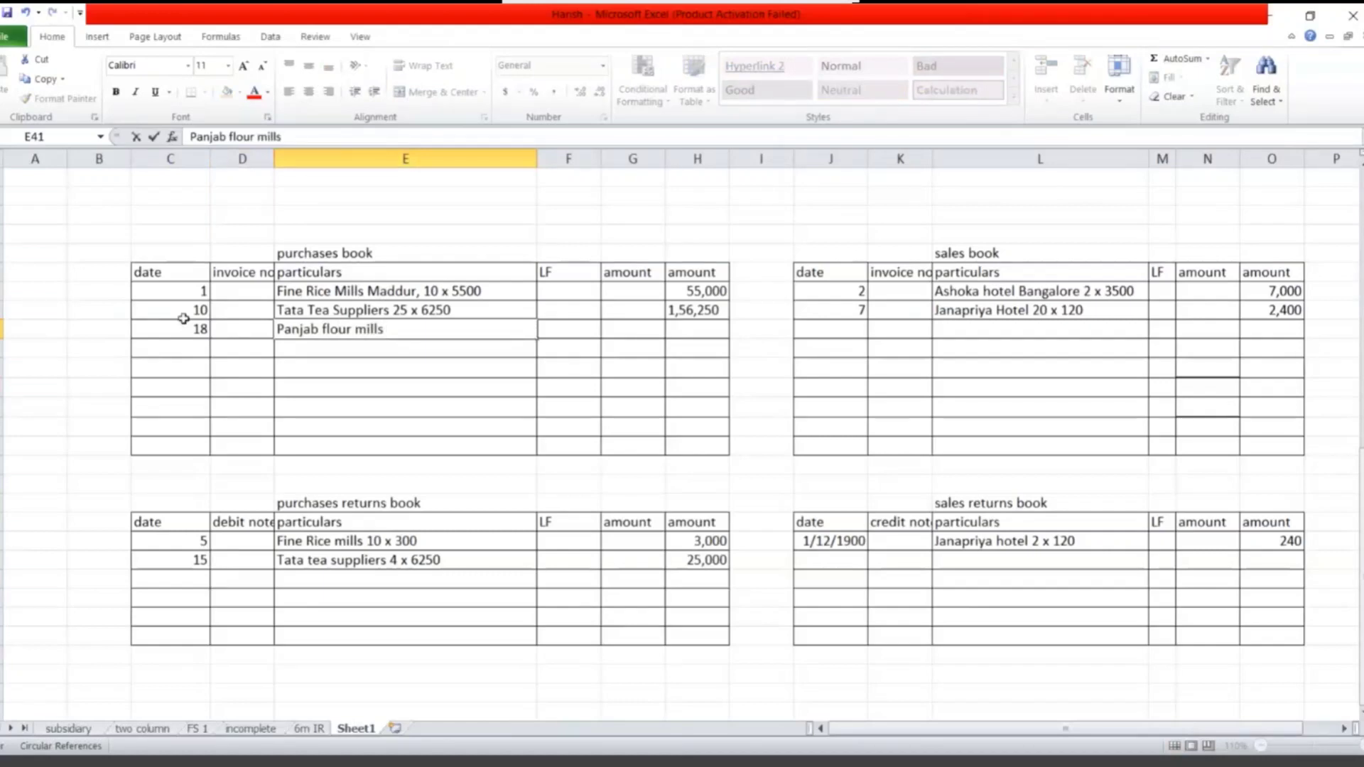
text(15 x 20)
text(00)
key(Tab)
key(Tab)
key(Tab)
text(3)
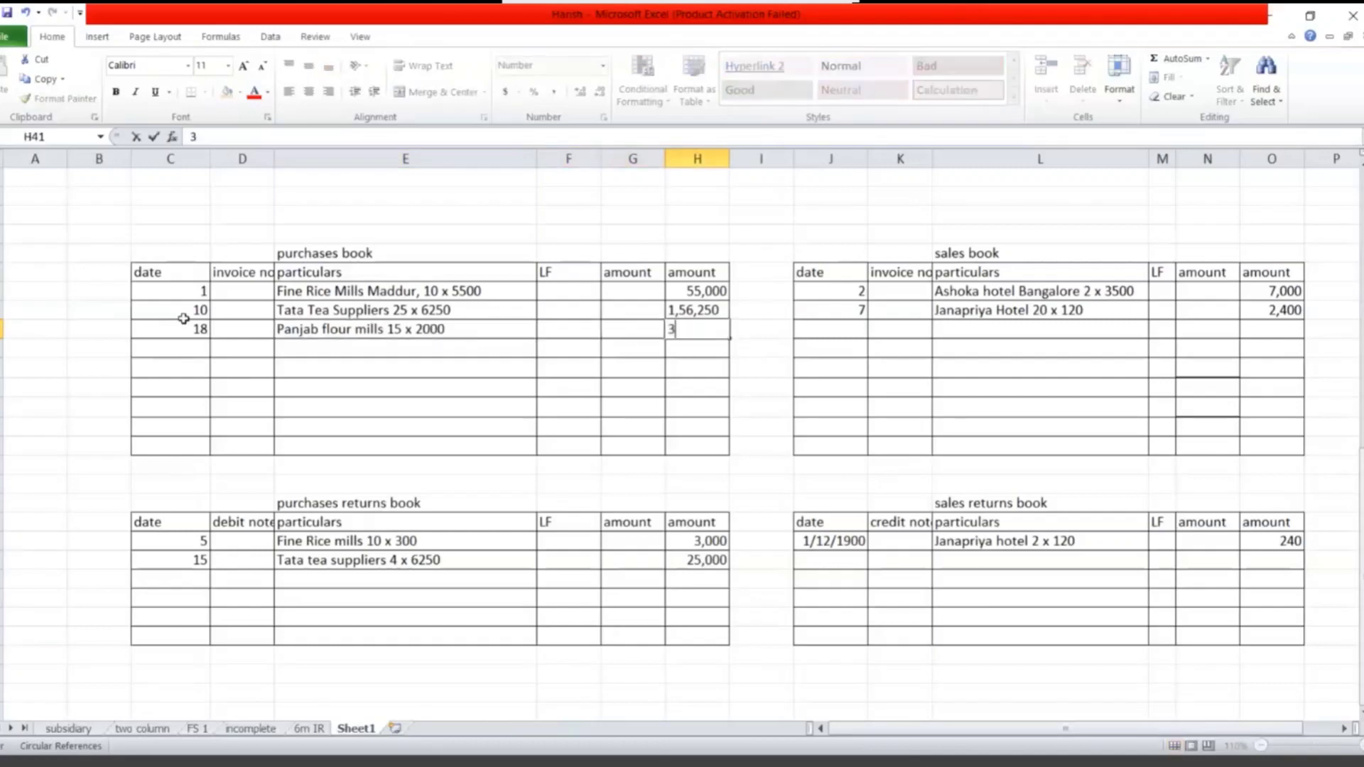
text(0,000)
key(Return)
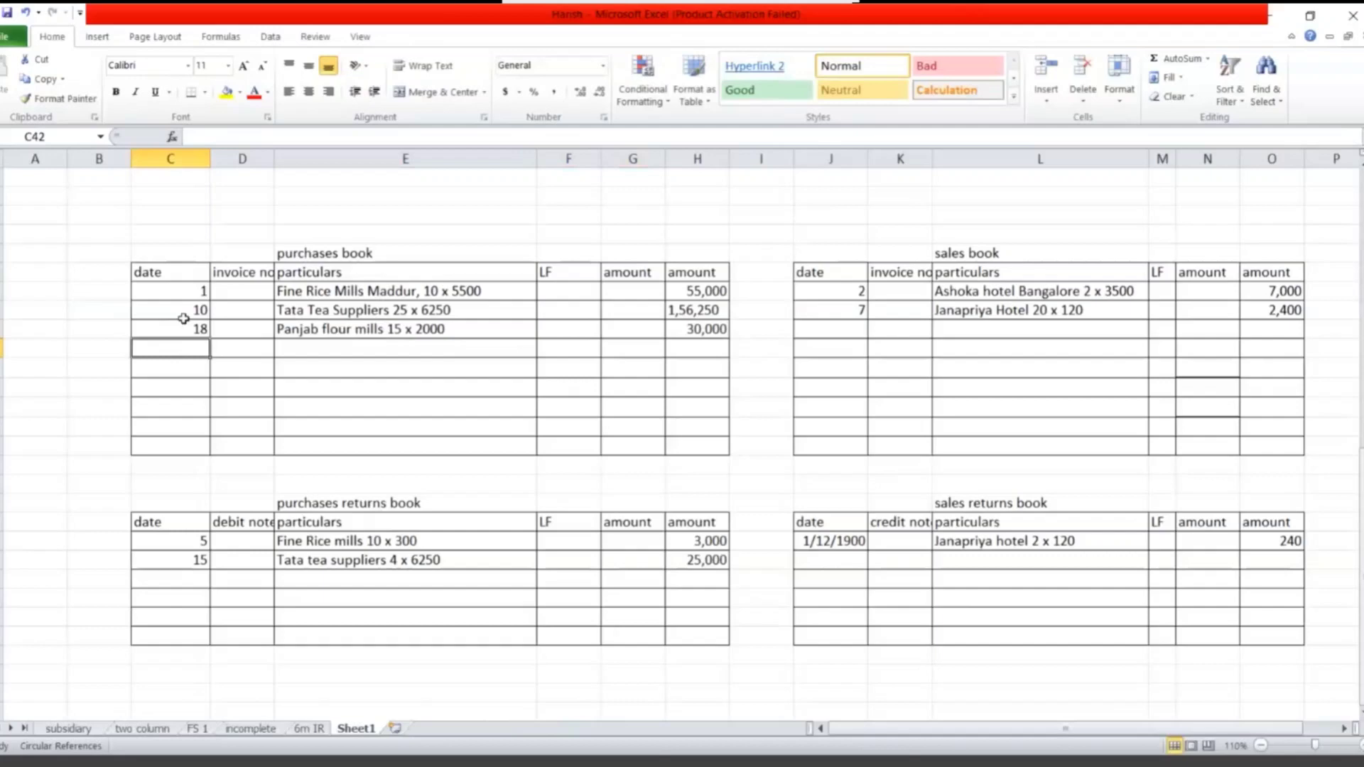
- Start a sales book entry dated 21 for Reliance stores
click(840, 336)
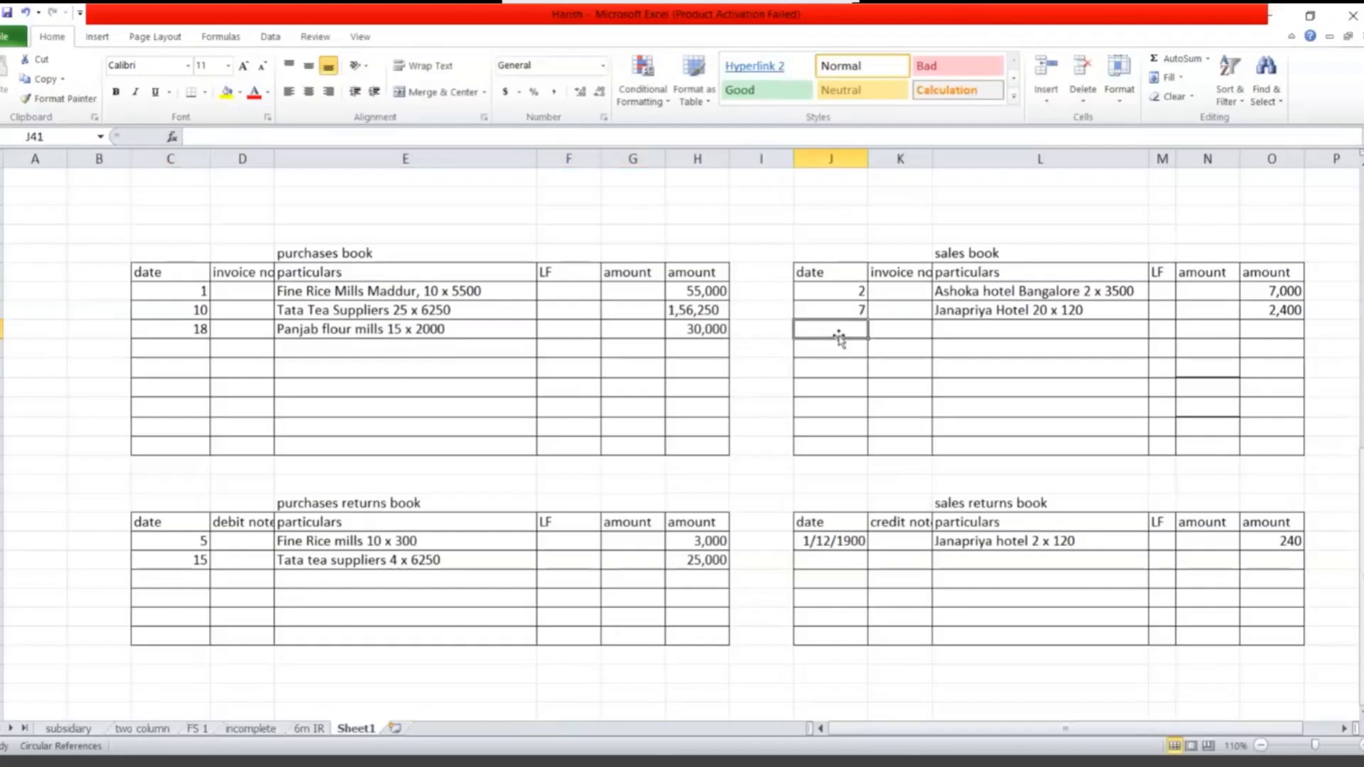
text(2)
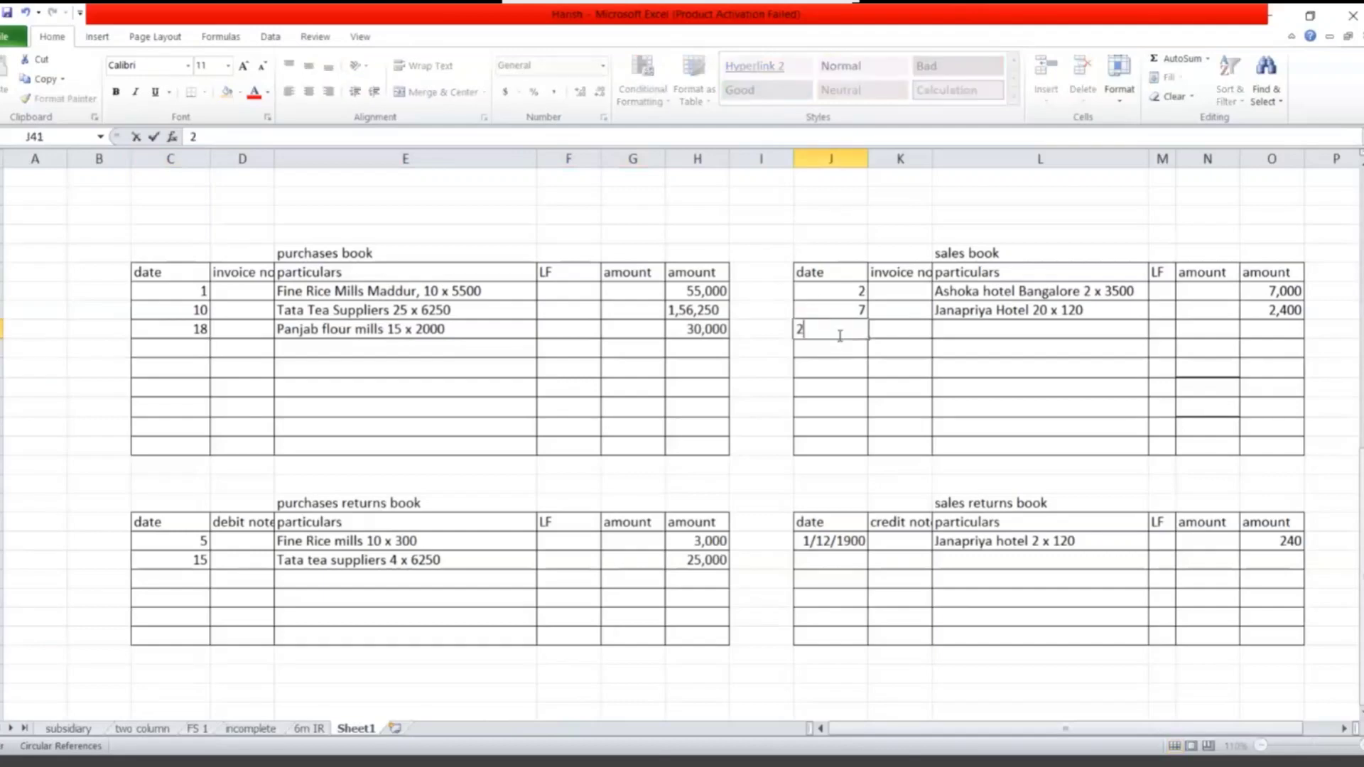
text(1)
key(Tab)
key(Tab)
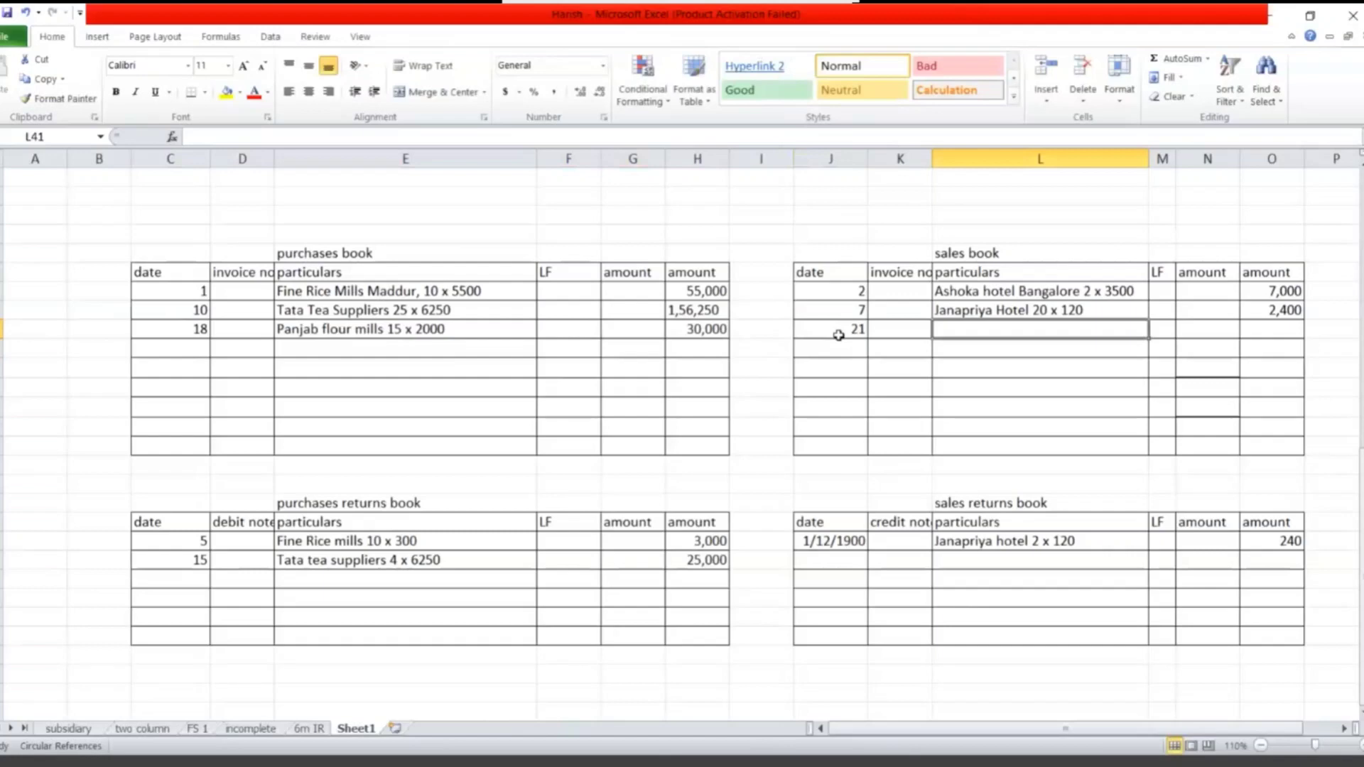
text(Re)
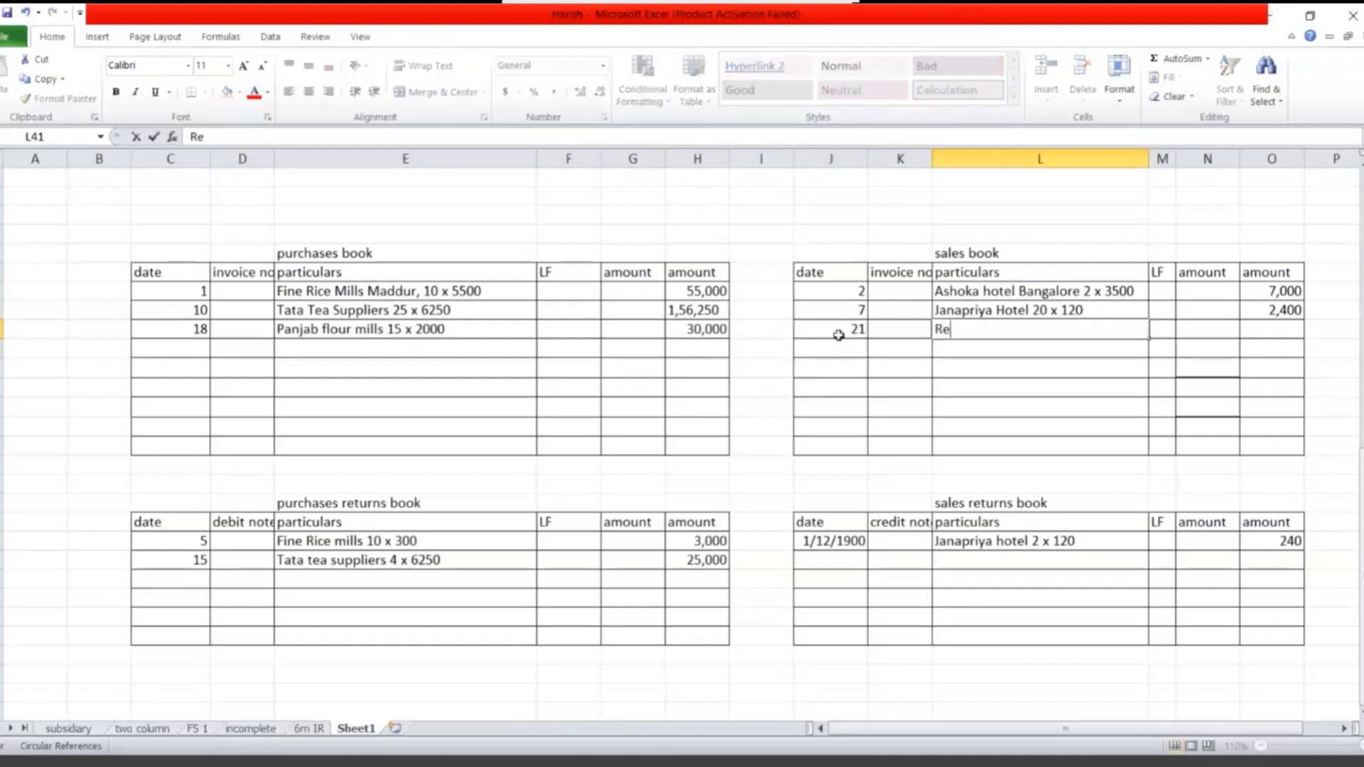
text(liance stor)
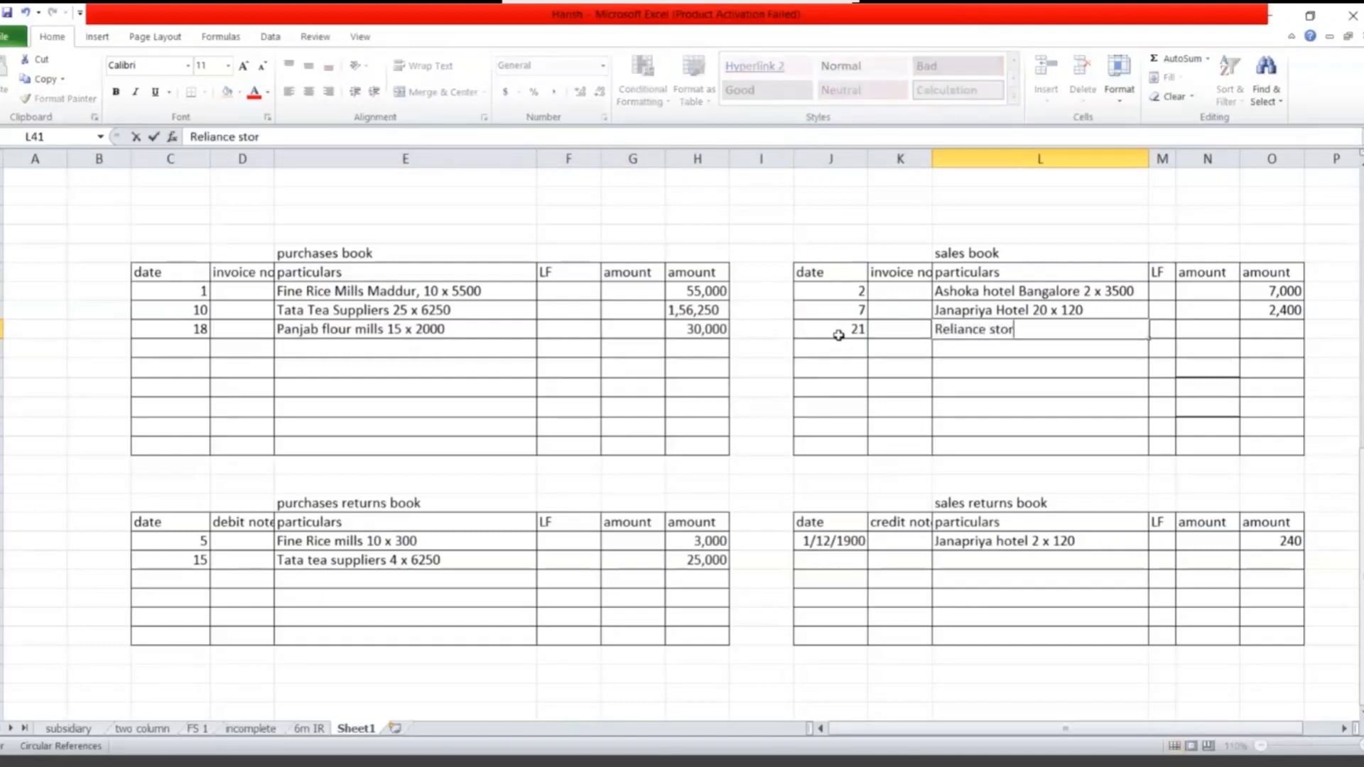
text(es)
key(Return)
key(Tab)
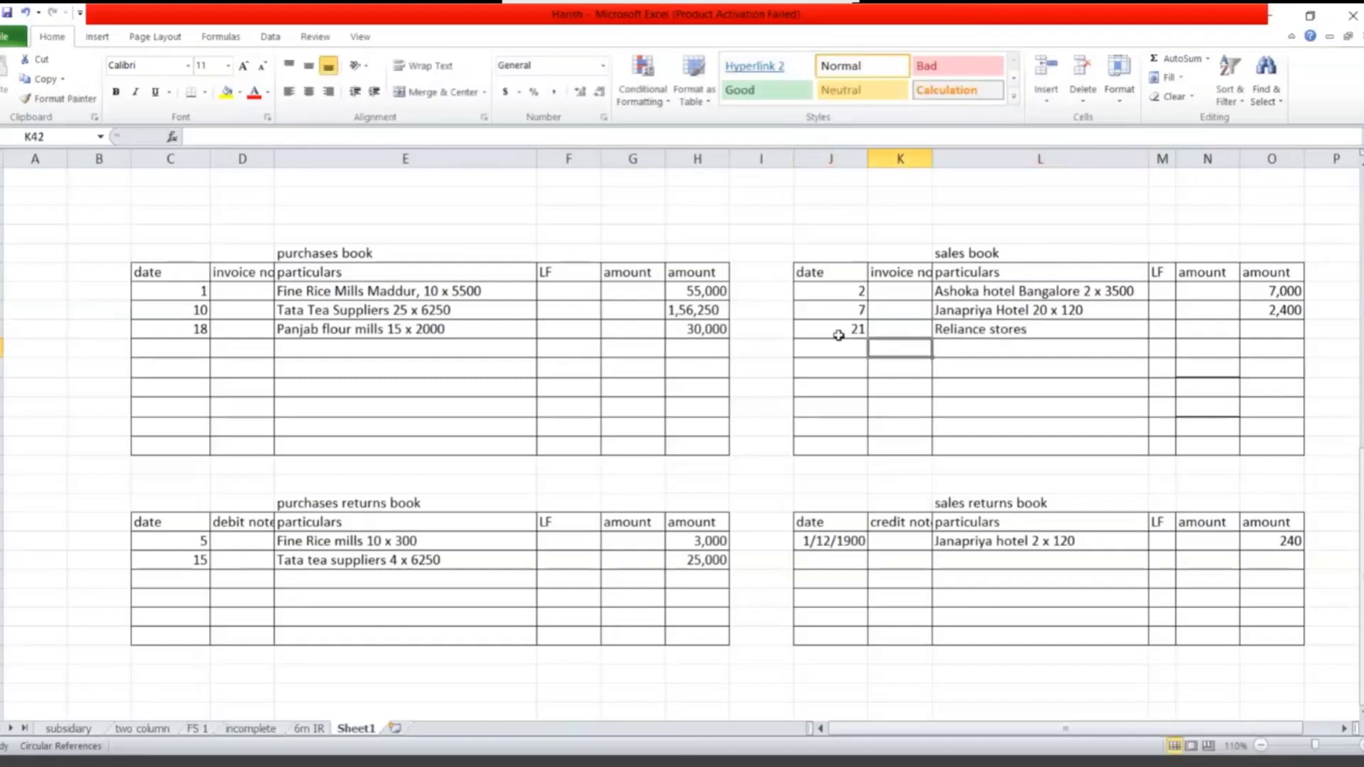
key(Tab)
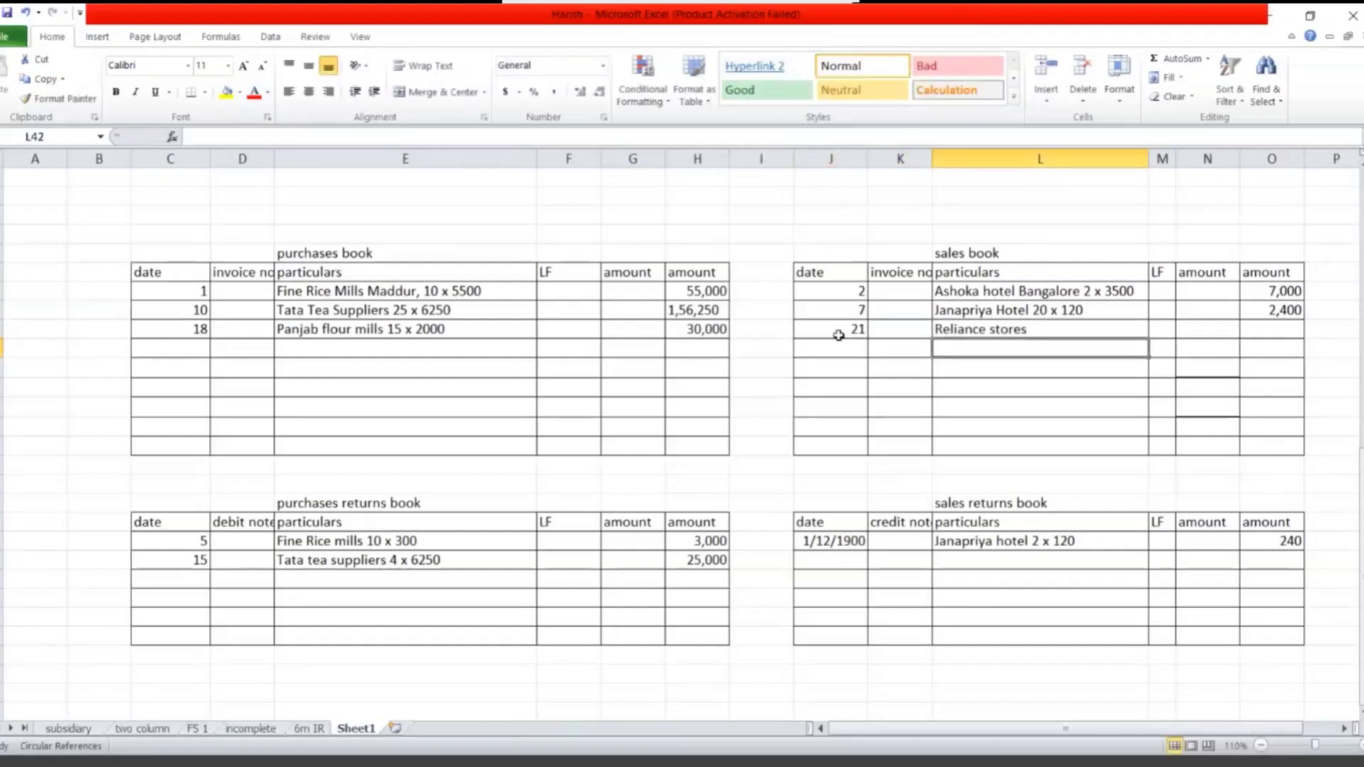
text(Ric)
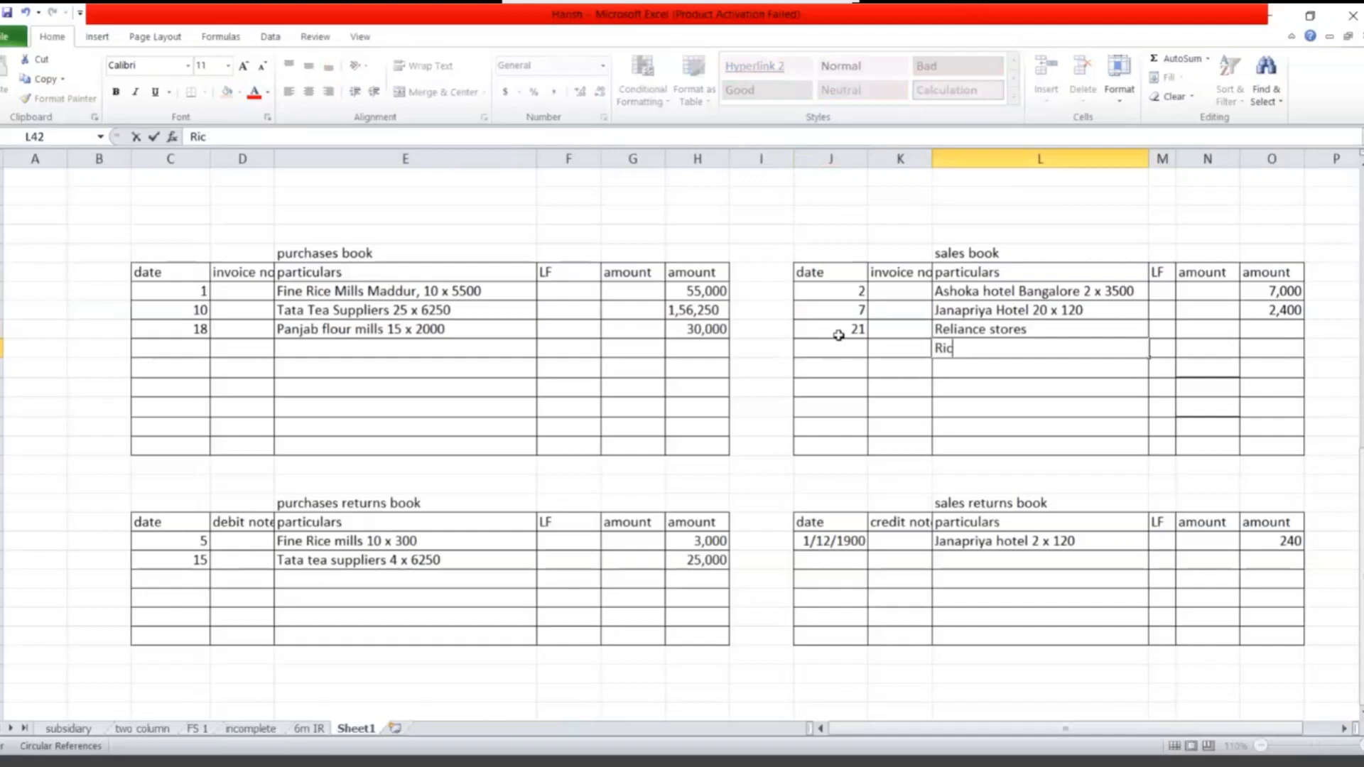
text(e)
text(3)
text( x 3400)
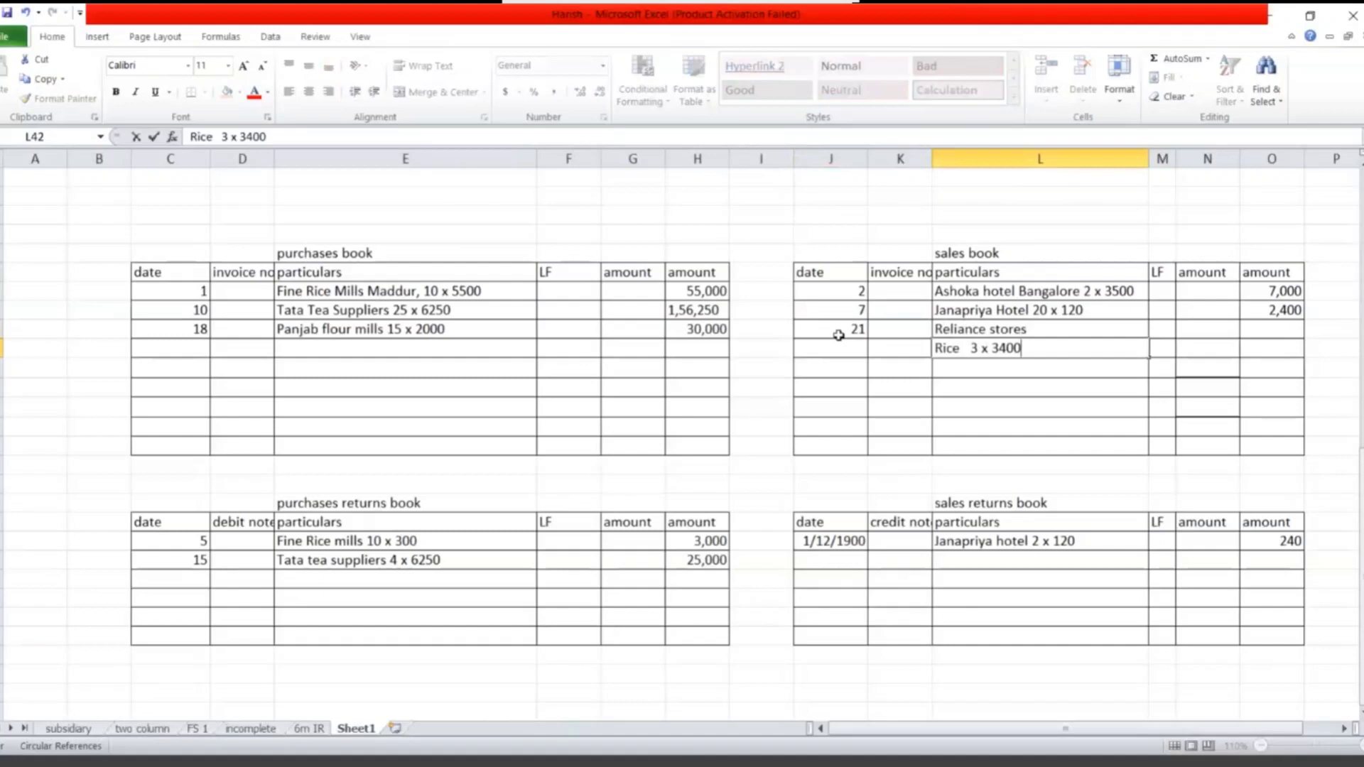
- Add the 'Rice 3 x 3400' line at 6,800 and begin a Wheat flour line
key(Tab)
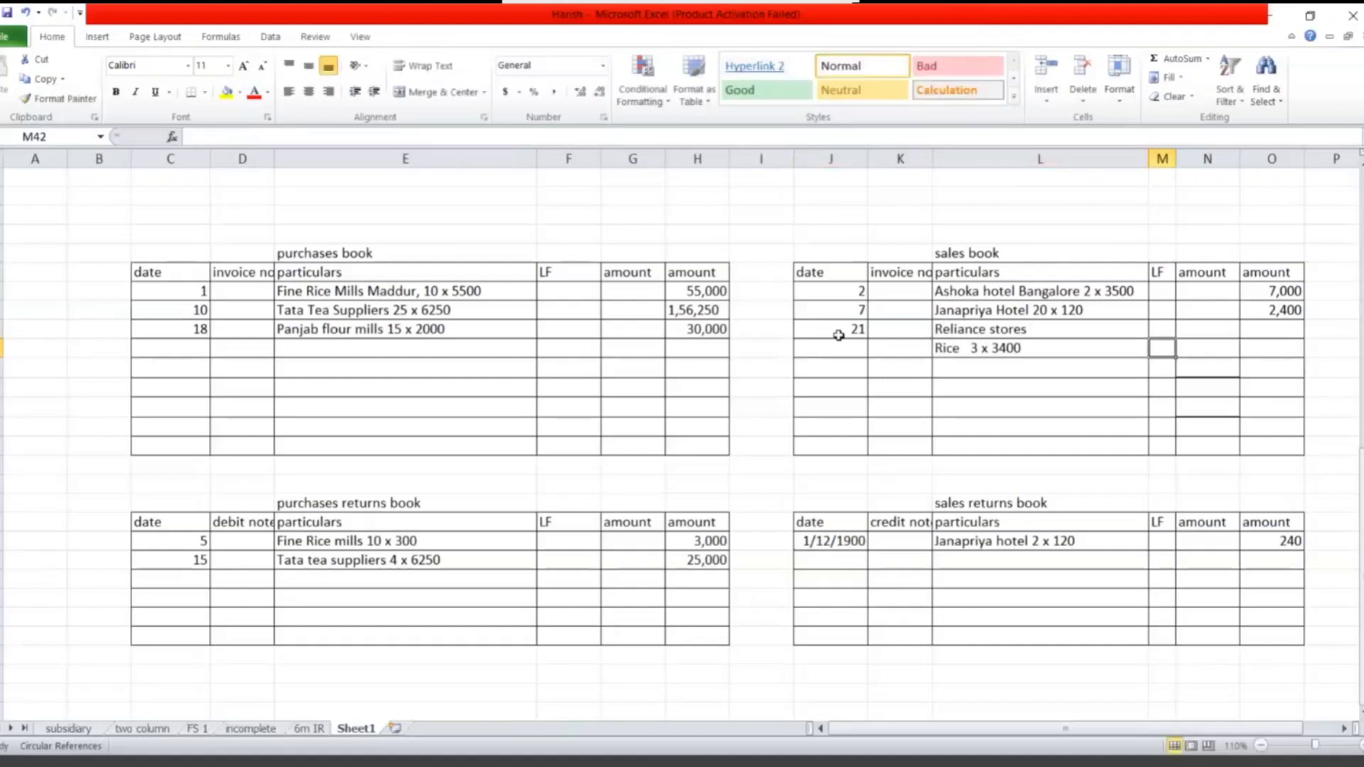
key(Tab)
text(6,8)
text(00)
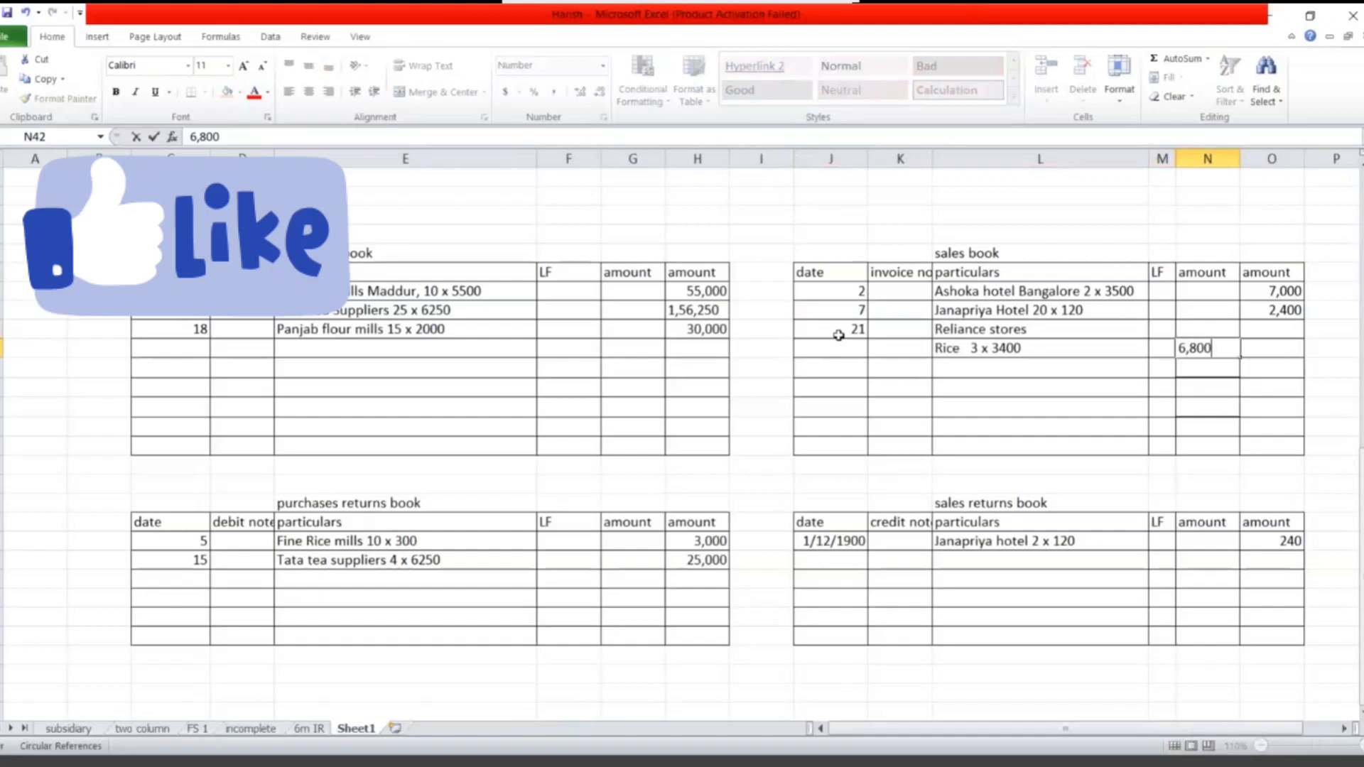
key(Return)
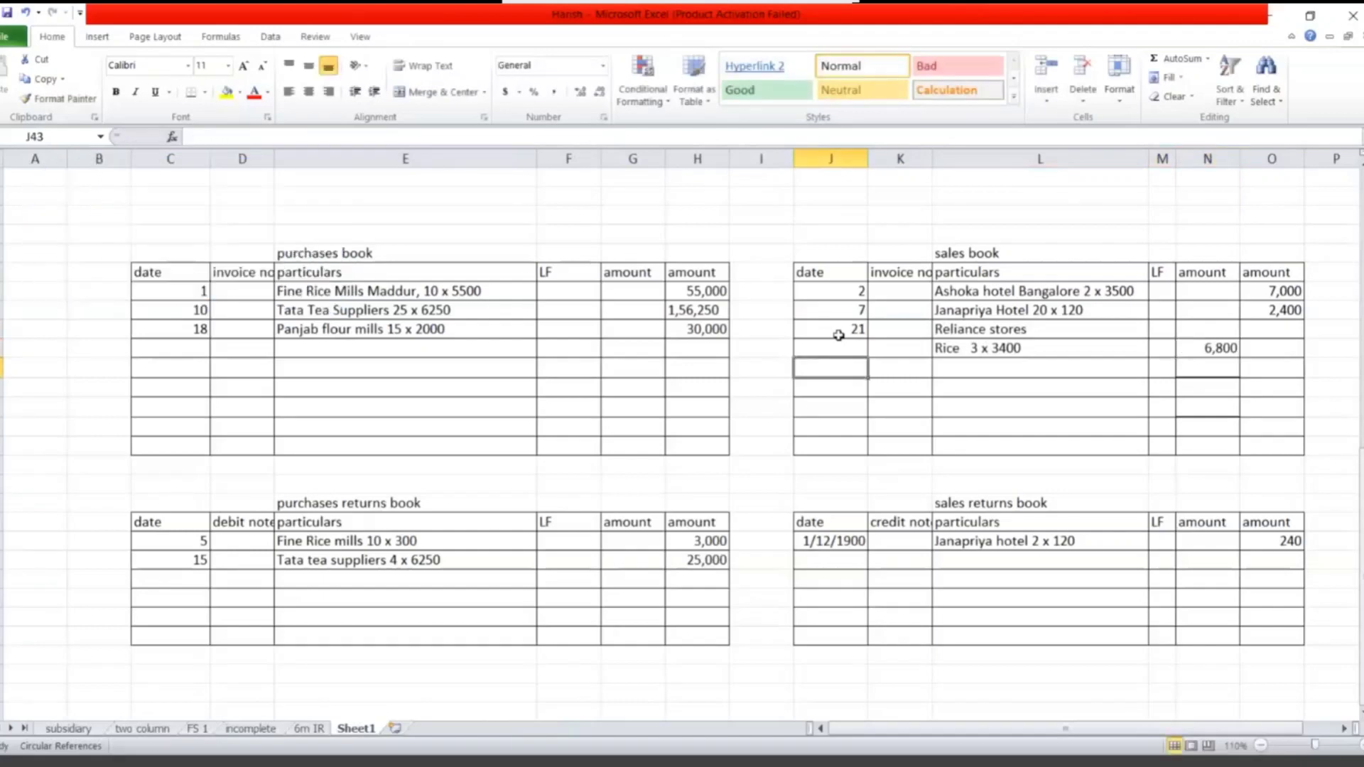
key(Right)
key(Right)
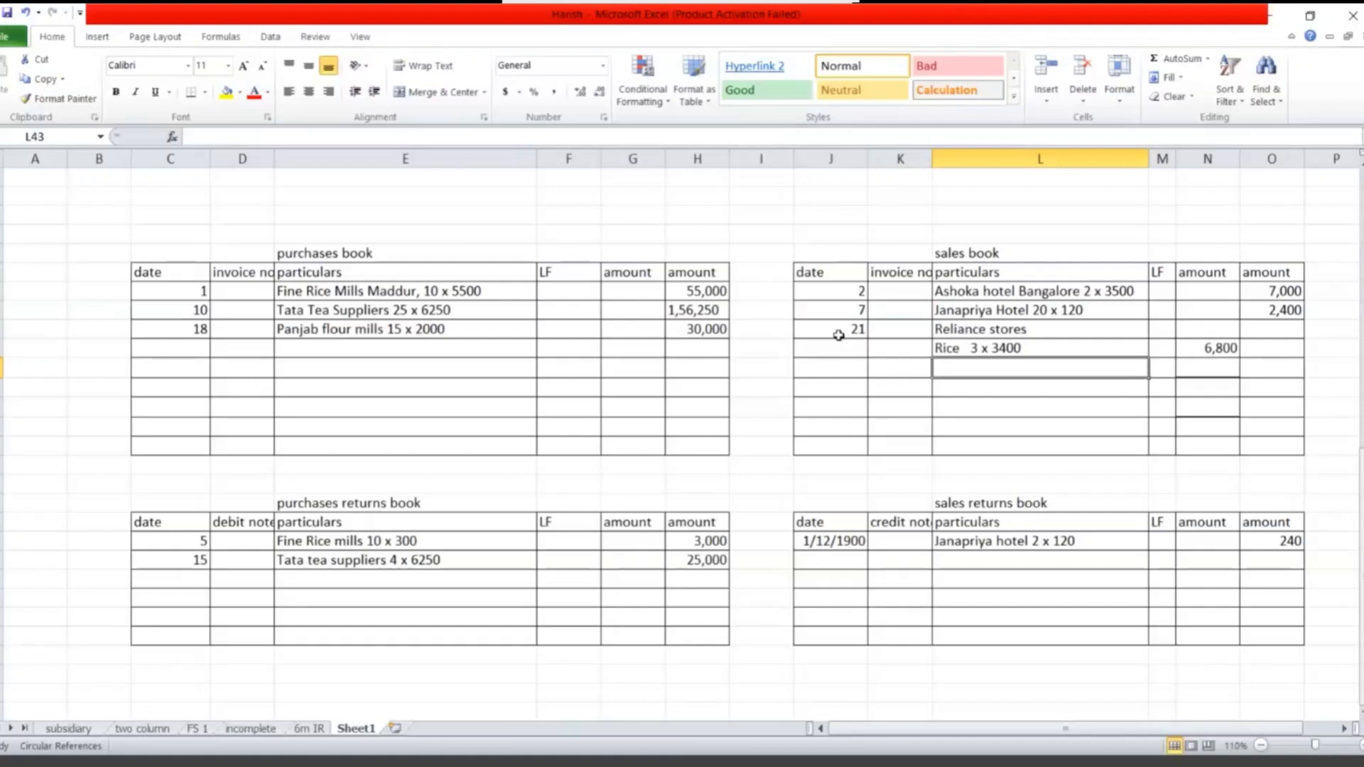
text(Wh)
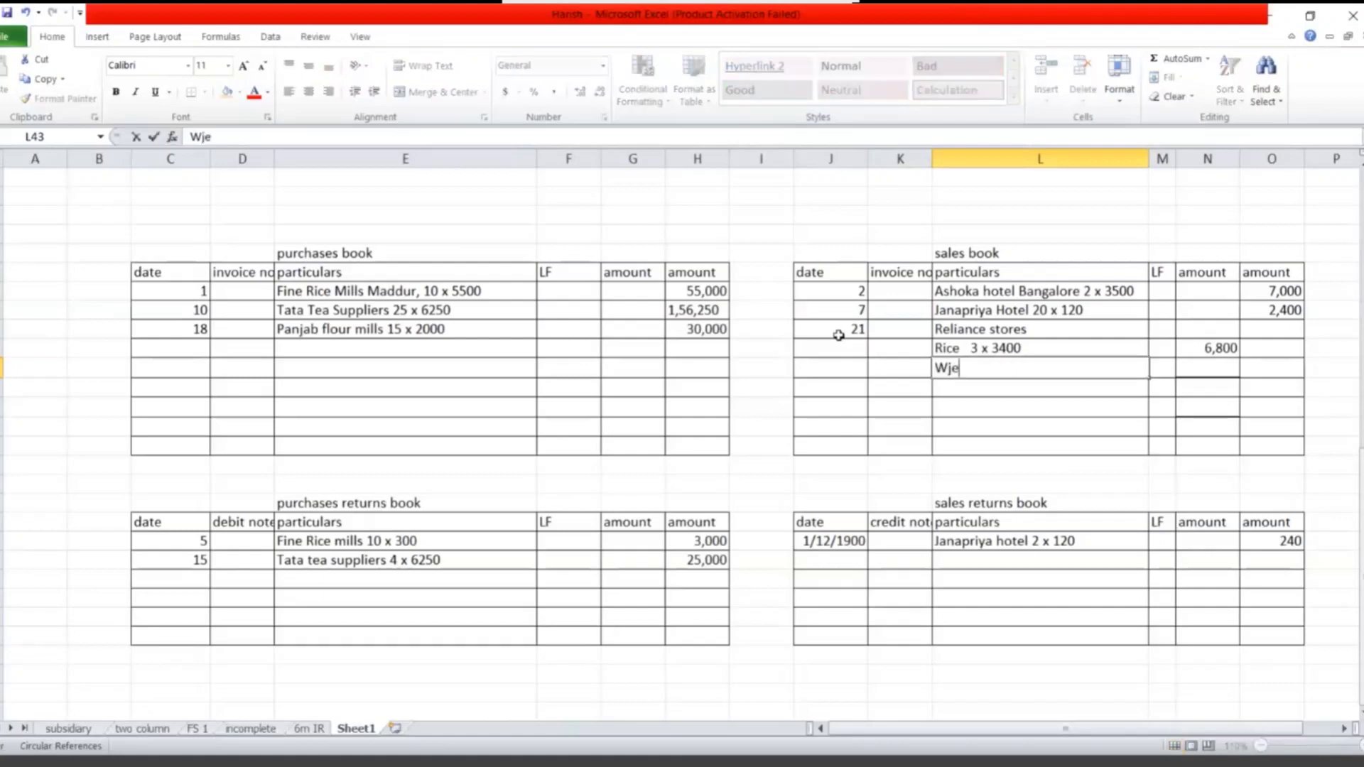
key(BackSpace)
text(hea)
text(t flour)
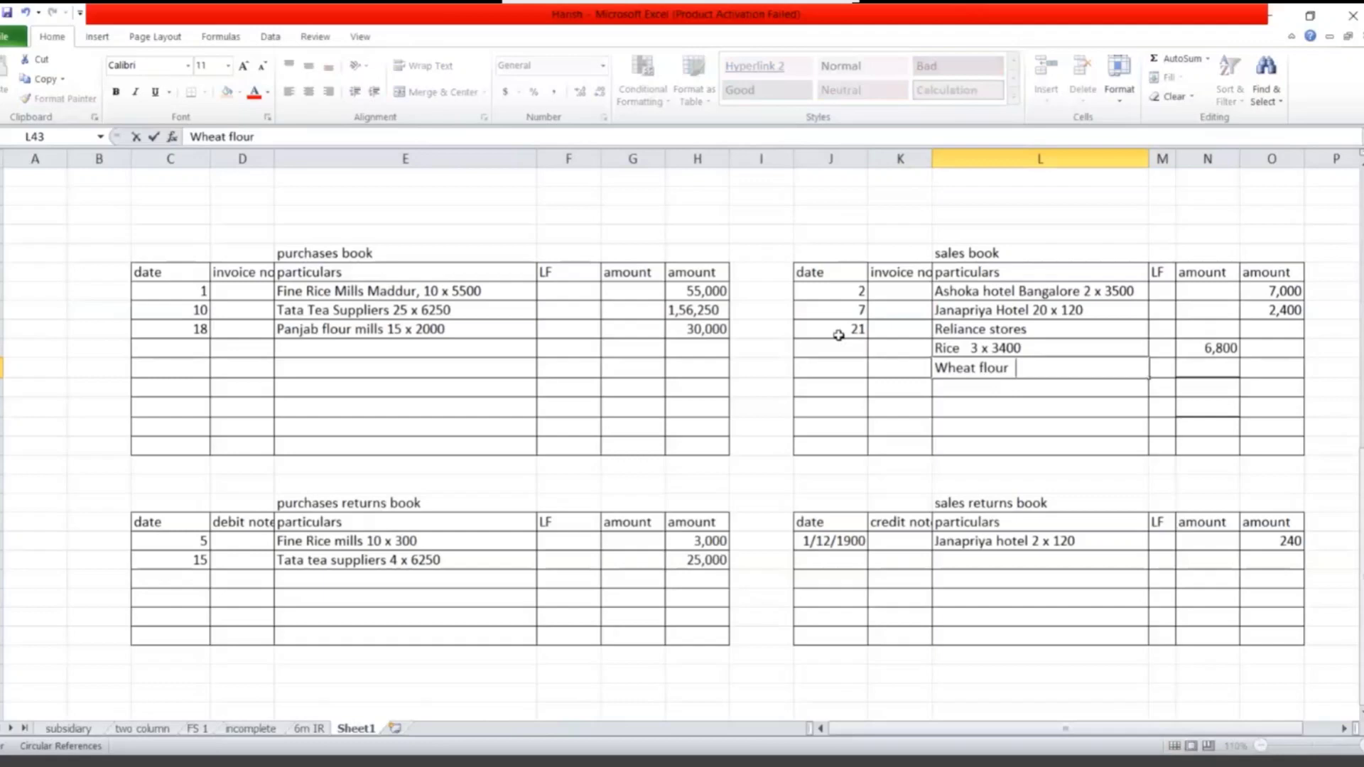
- Correct the Rice line's quantity and dismiss the circular reference warning
double_click(977, 349)
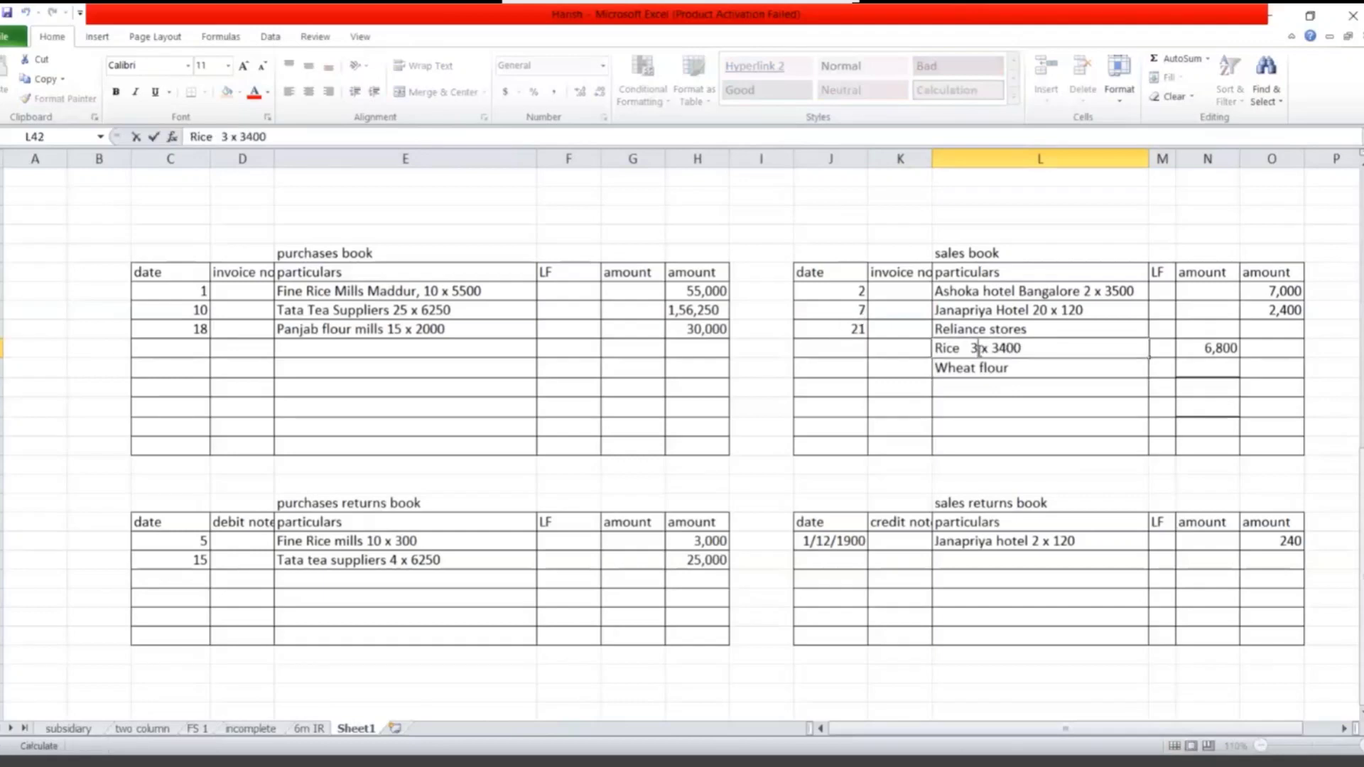
key(BackSpace)
text(2)
key(Return)
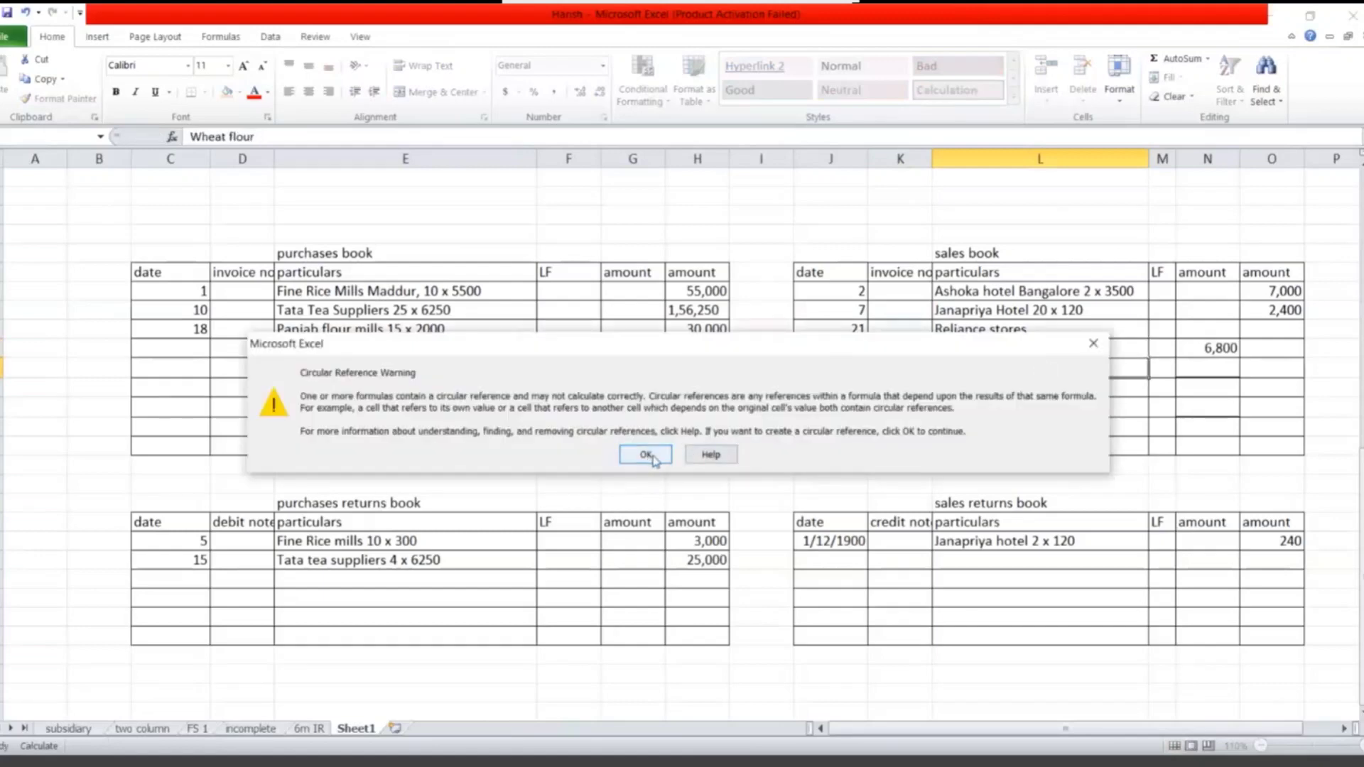
click(650, 456)
- Enter Wheat flour 3 x 2600 at 7,800 and the 14,600 Reliance stores total
double_click(1022, 367)
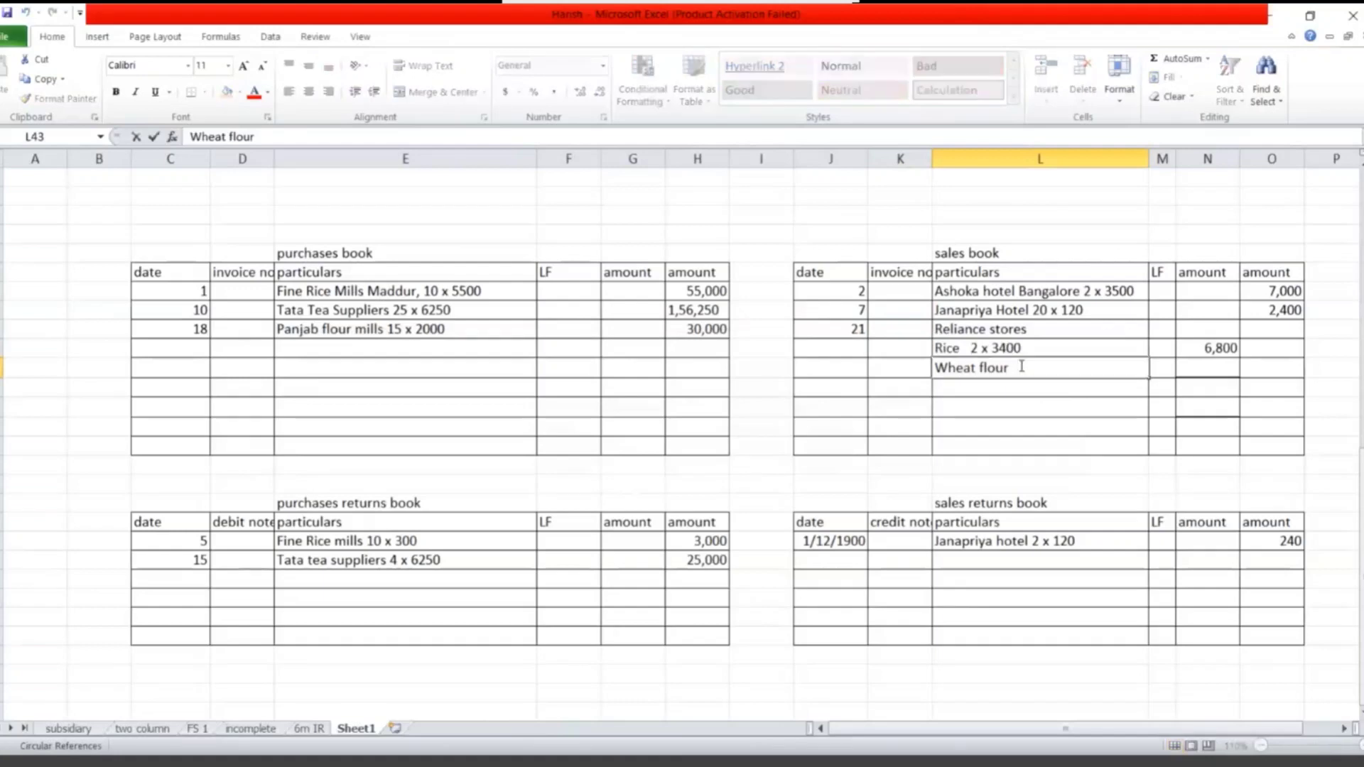
text(3 x)
text( 2600)
key(Tab)
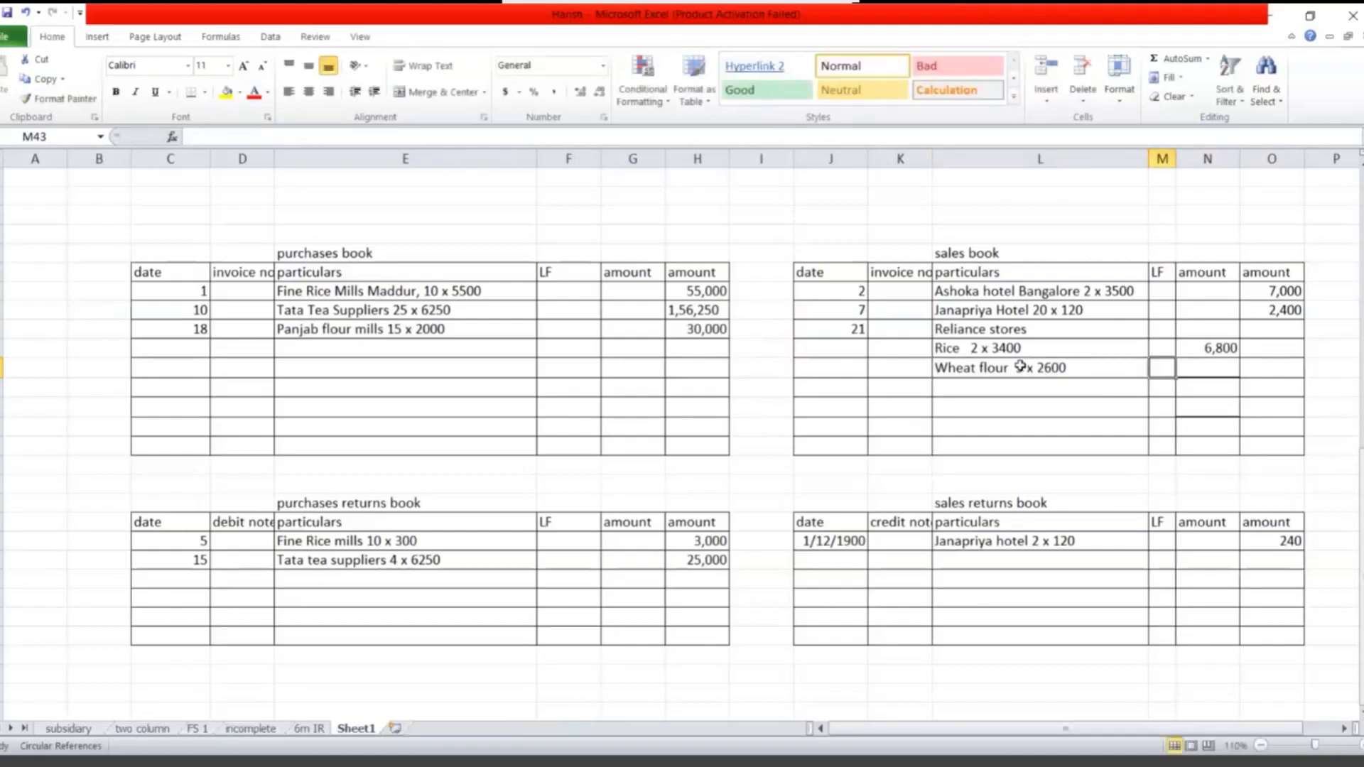
key(Tab)
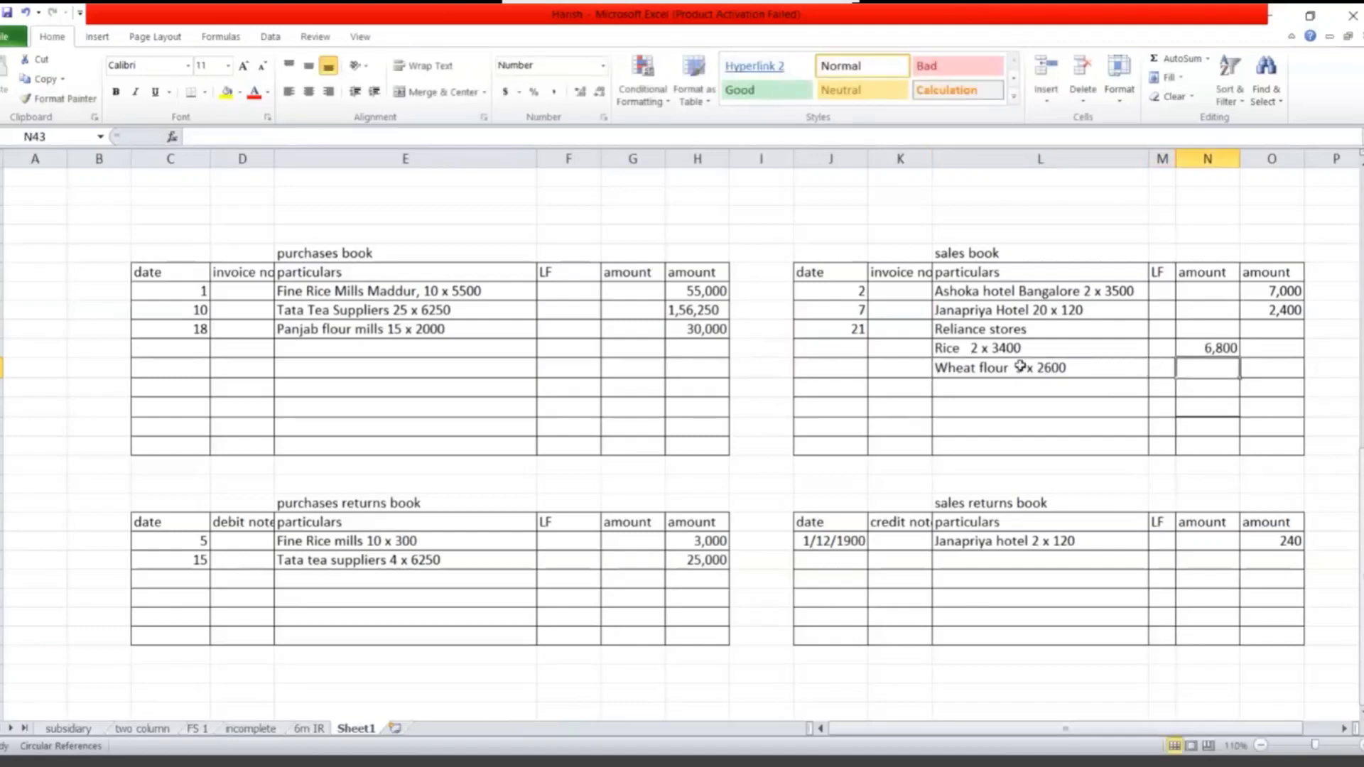
text(7500)
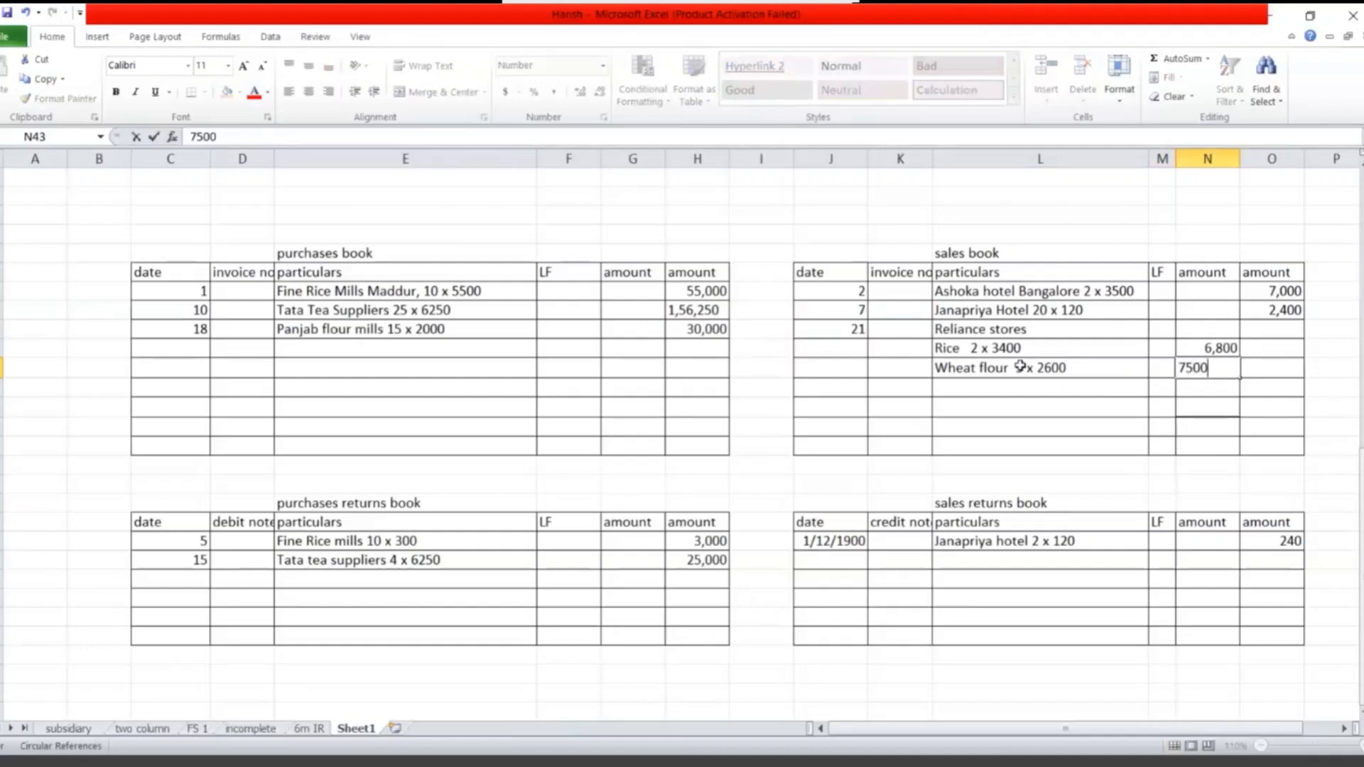
key(BackSpace)
key(BackSpace)
key(BackSpace)
text(8)
text(00)
key(Tab)
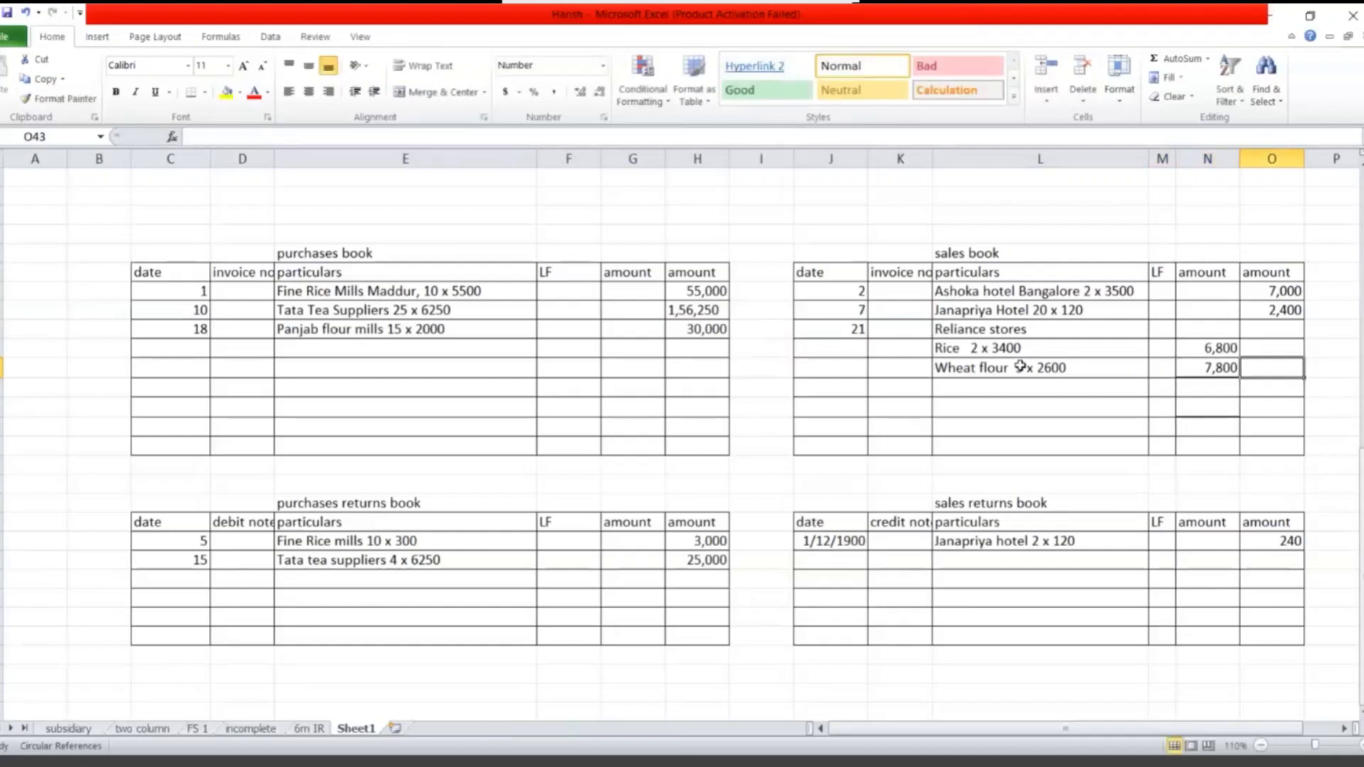
text(14,)
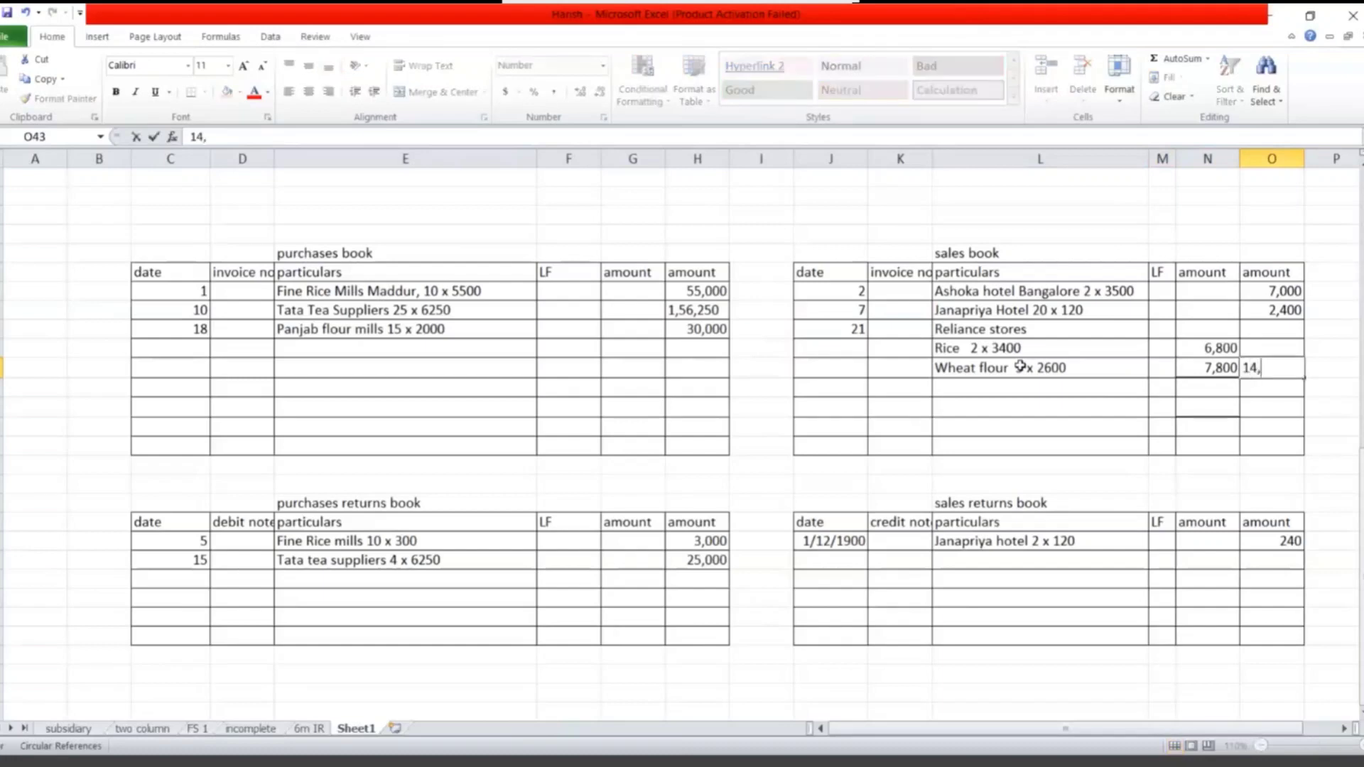
text(600)
key(Return)
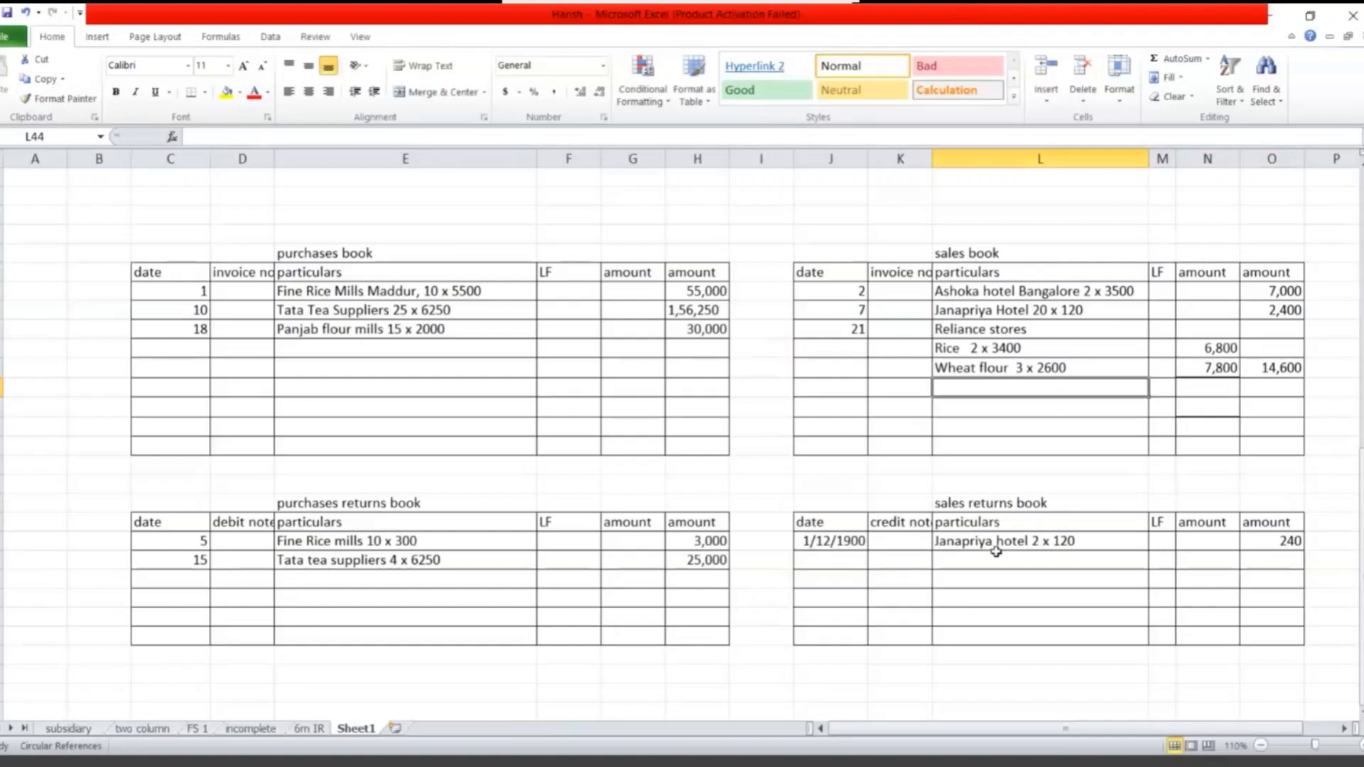
- Record the day-23 sales return 'Reliaince 1 x 3400' for 3,400
click(854, 569)
text(23)
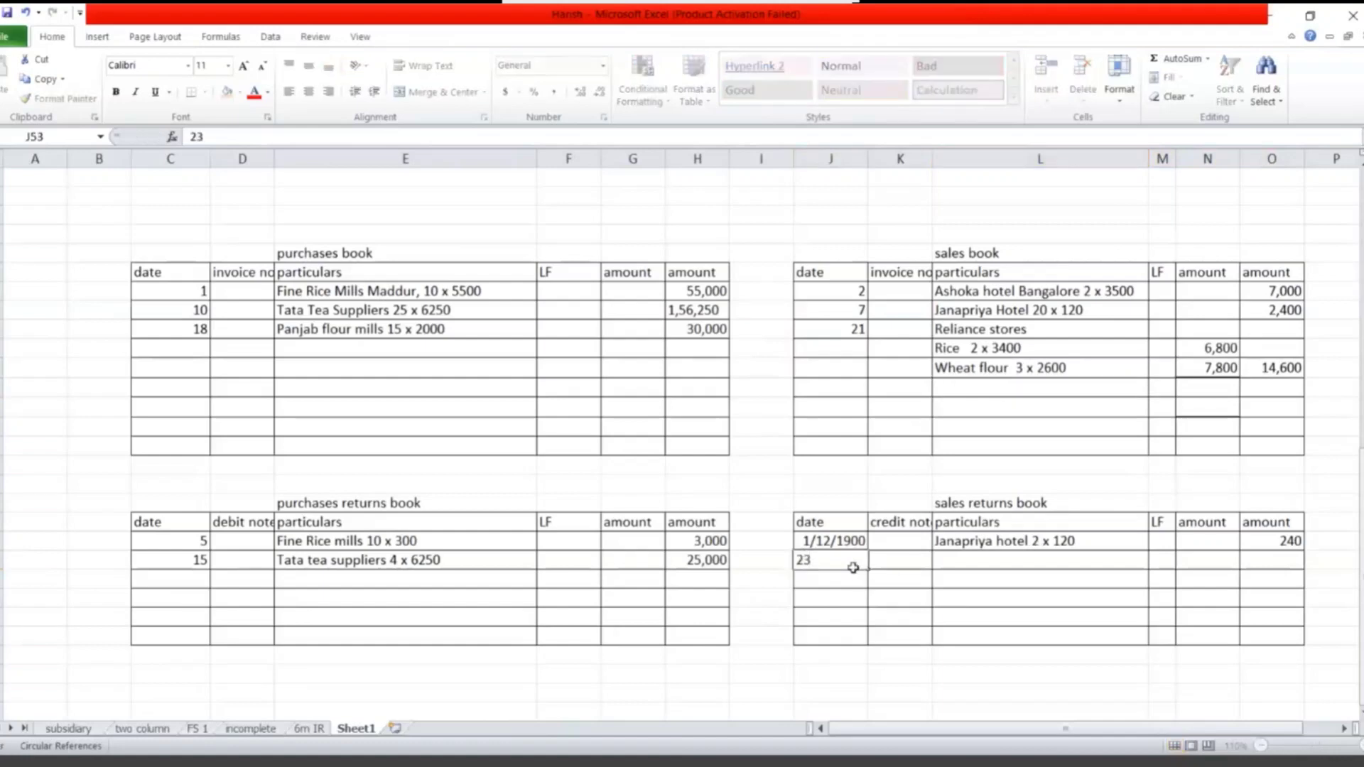
key(Tab)
key(Tab)
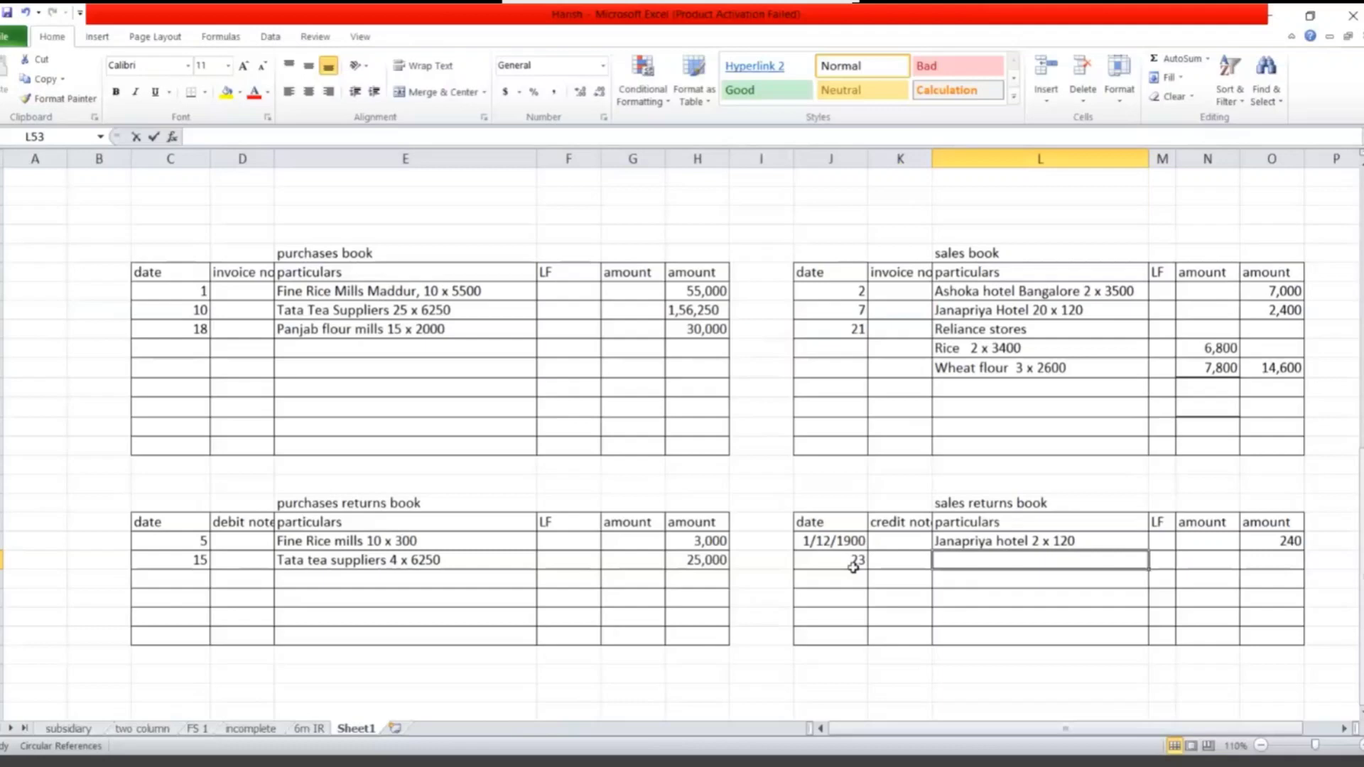
text(Reliaince )
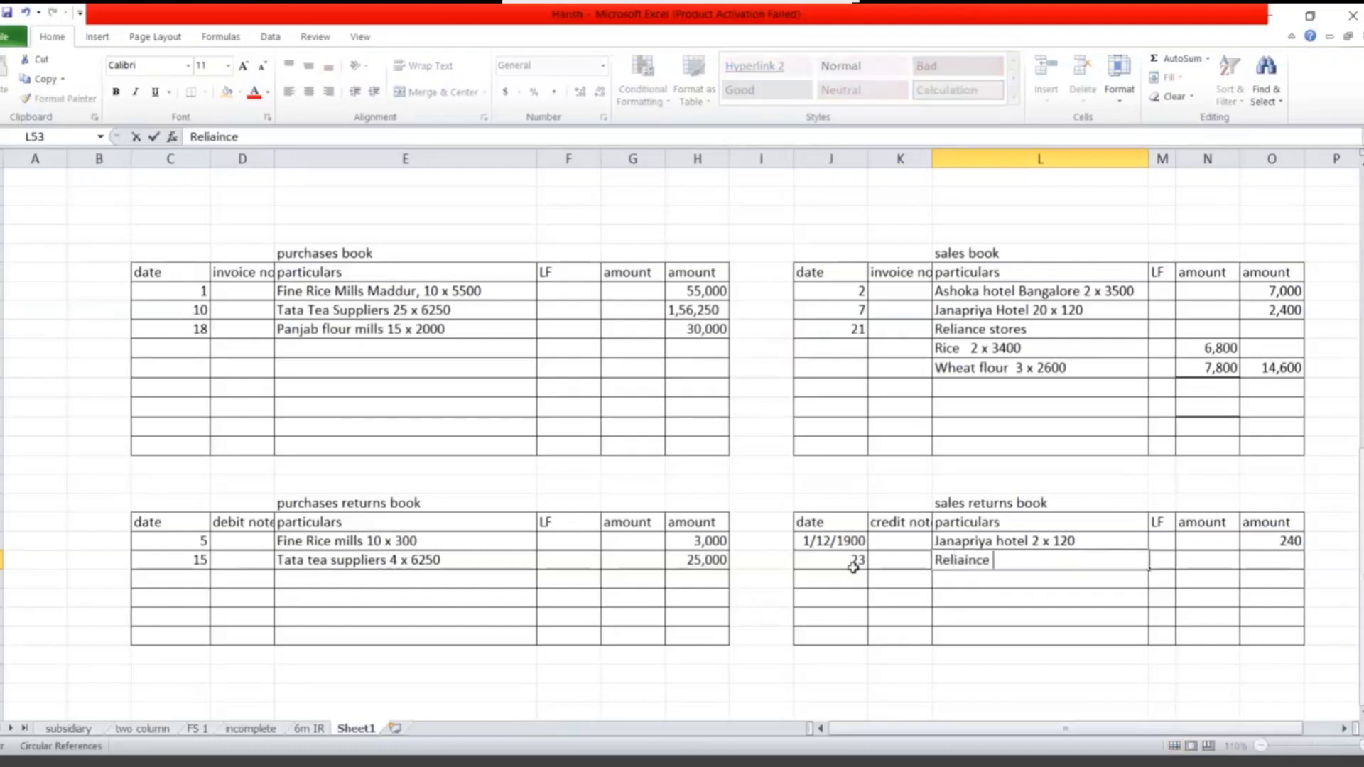
text(1 )
text(x 3400)
key(Tab)
key(Tab)
key(Tab)
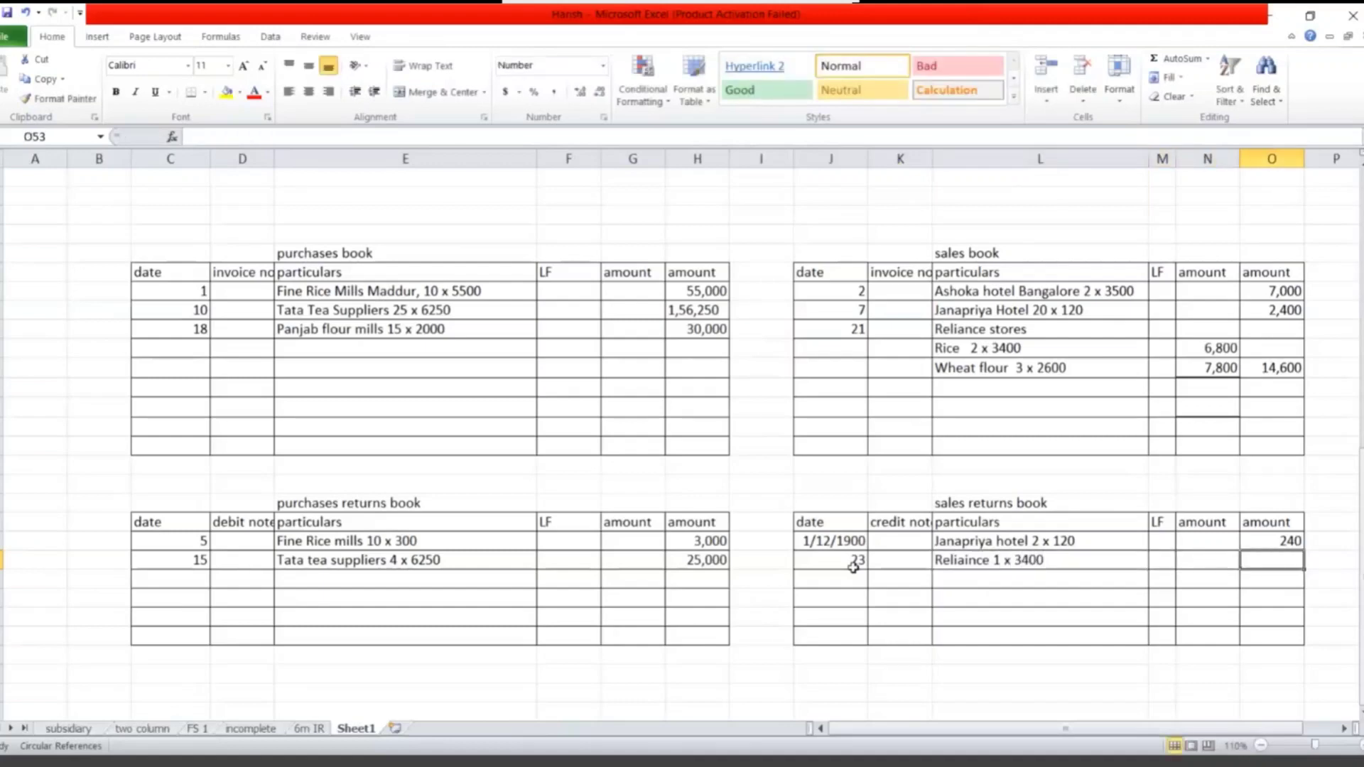
text(3400)
key(Return)
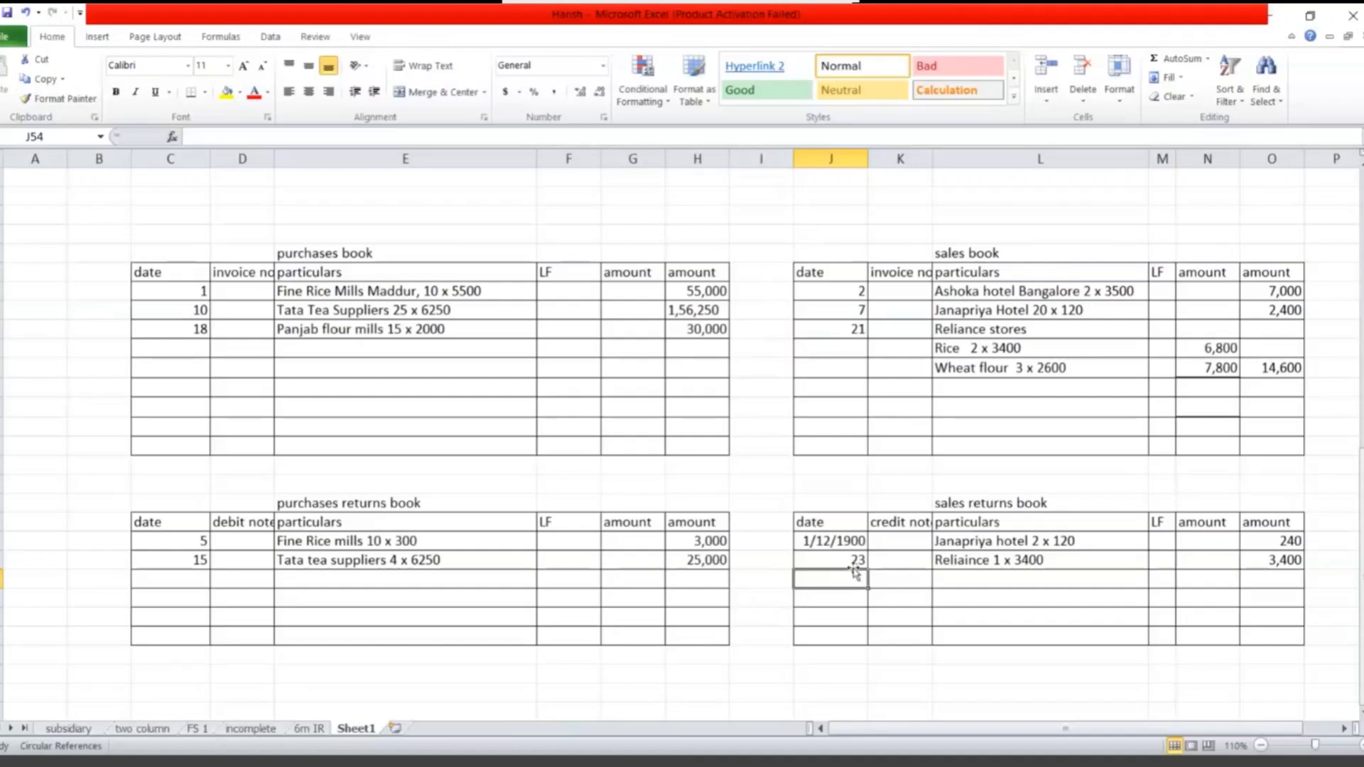
- Enter a day-27 Vishnu darshini sale of 10,000
click(849, 389)
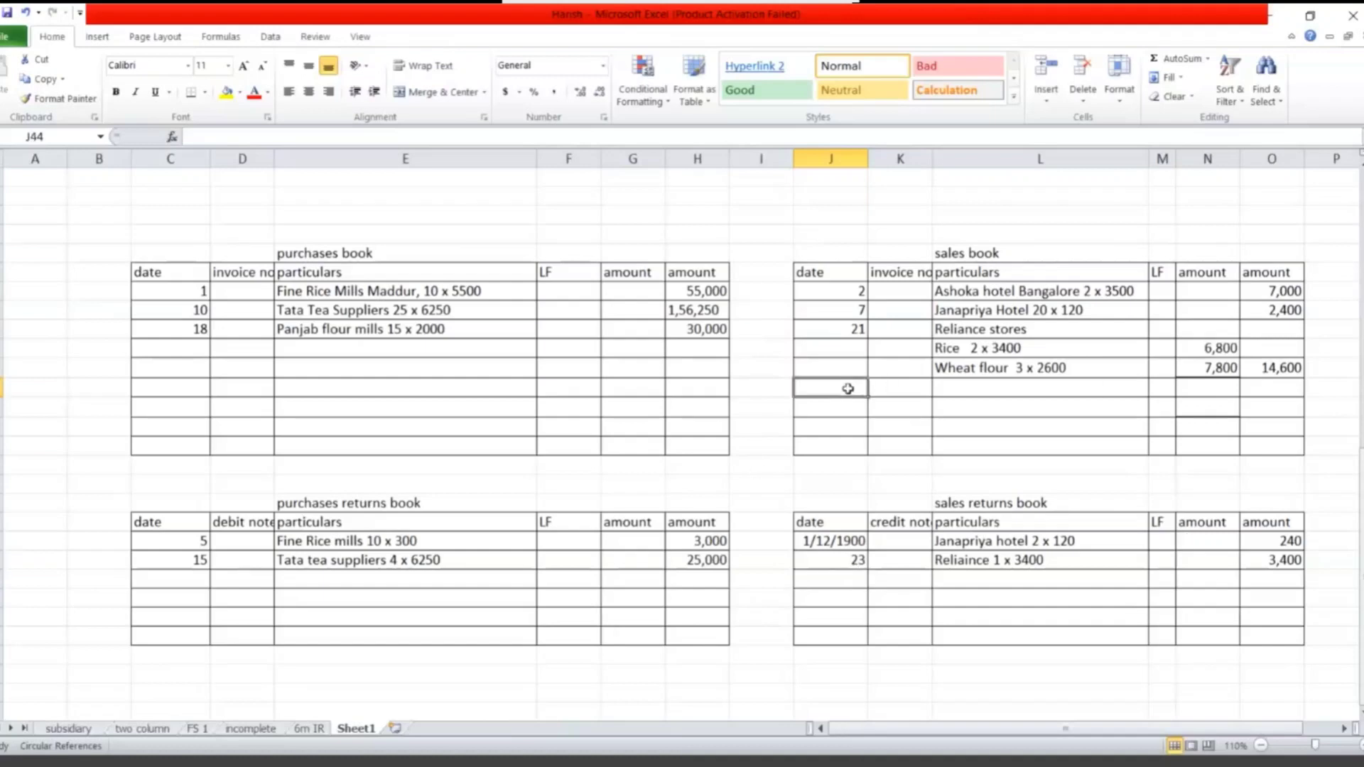
text(27)
key(Tab)
key(Tab)
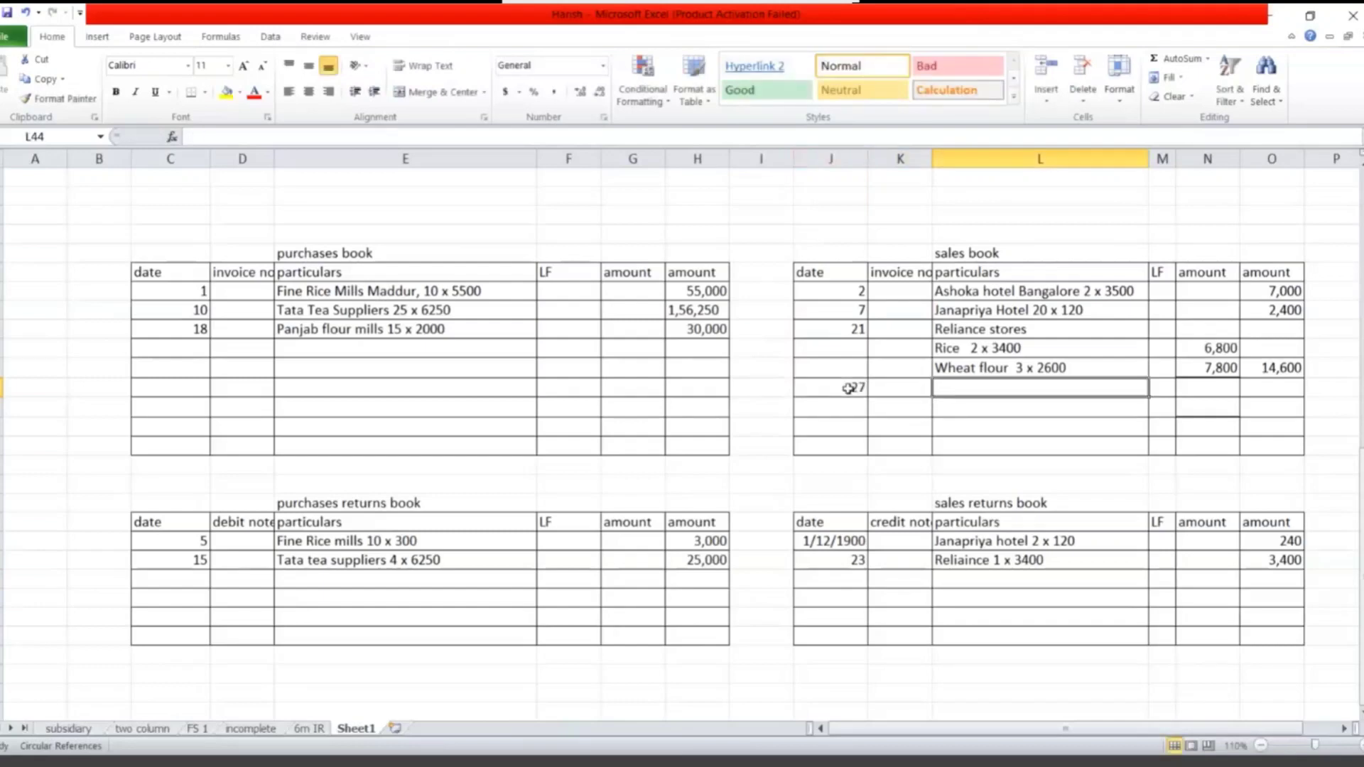
text(V)
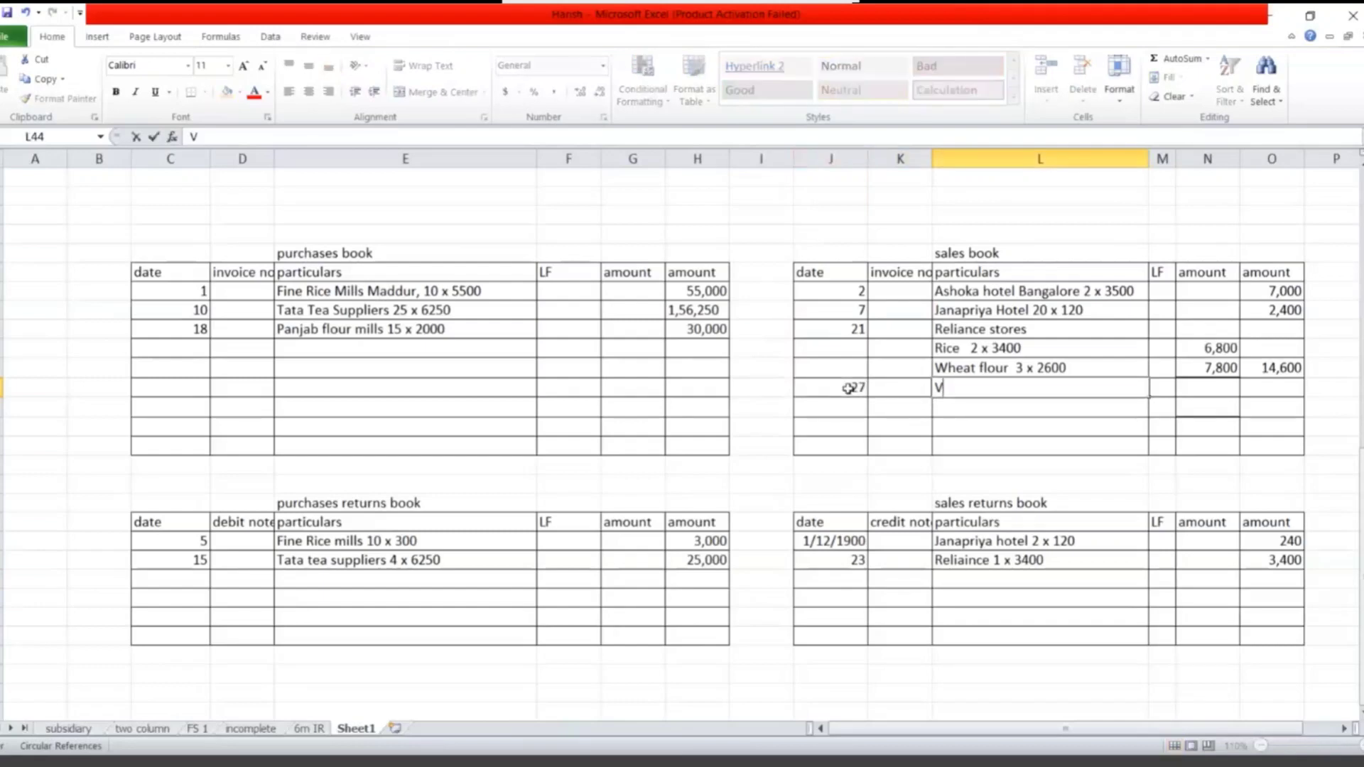
text(ishnu darshini)
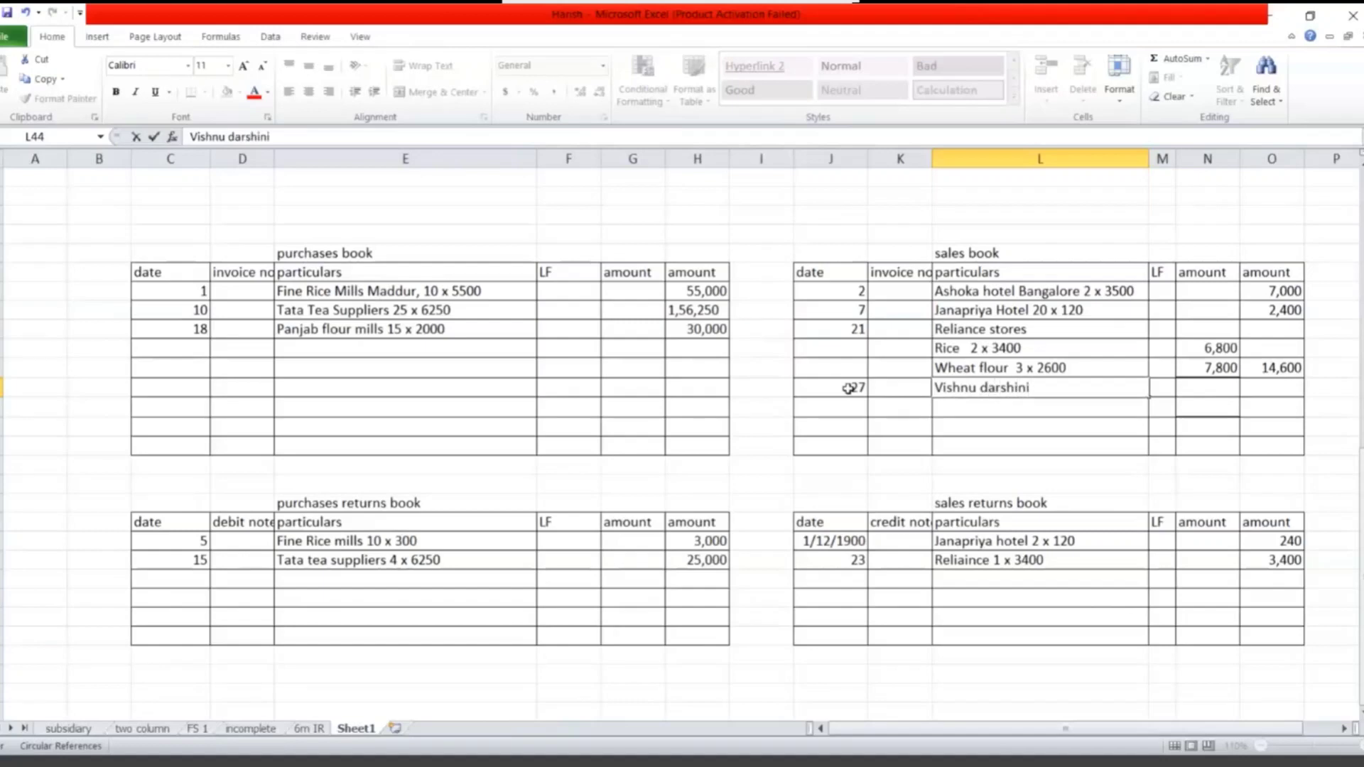
key(Tab)
key(Tab)
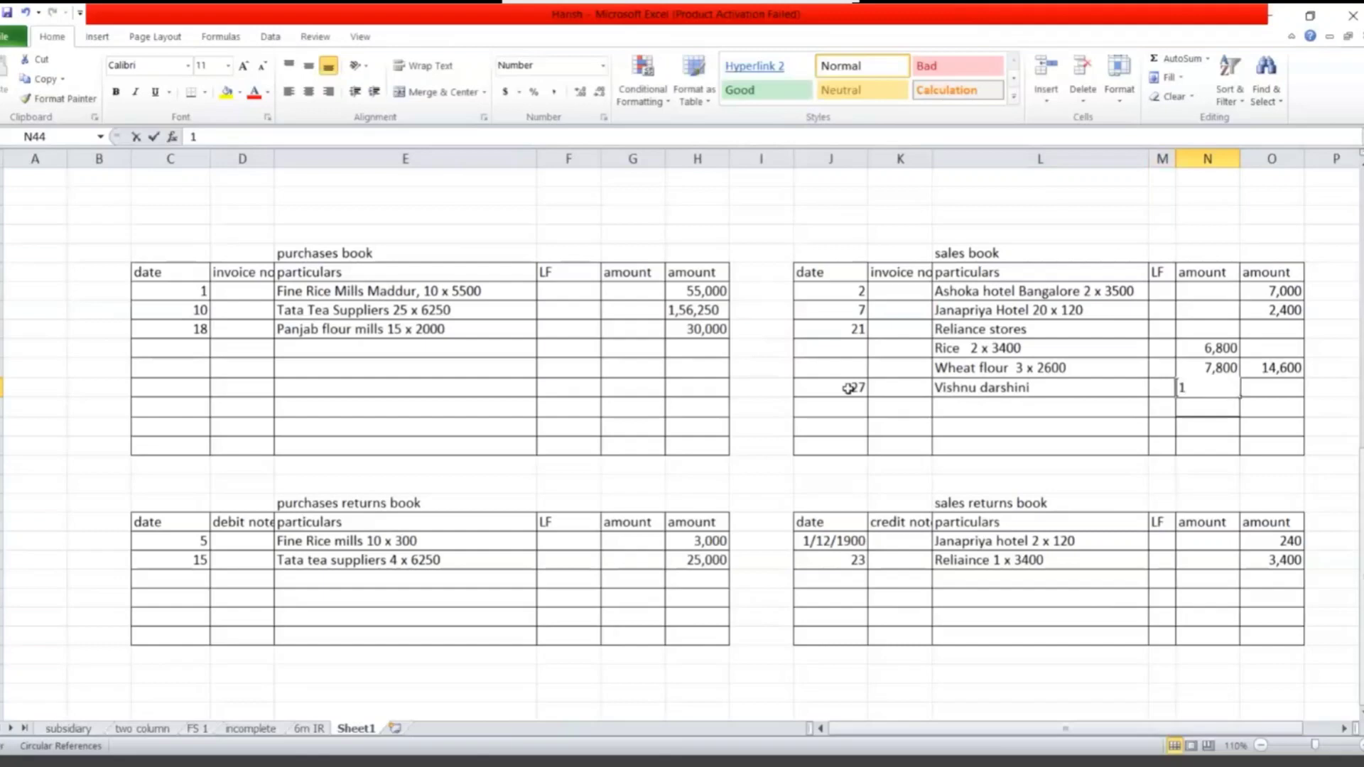
text(10000)
key(Return)
- Add a 'Less: Discount 10%' line of 1,000 with a 9,000 net amount
key(Tab)
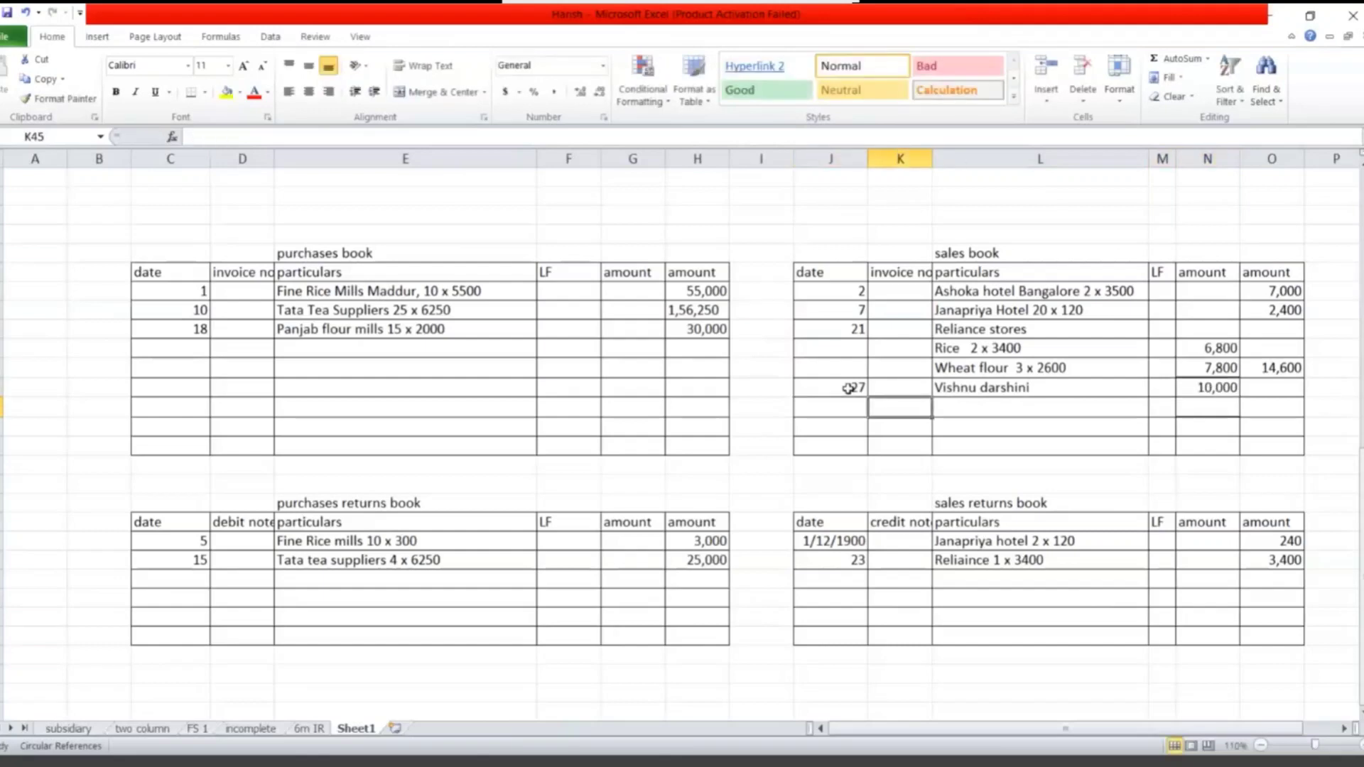
key(Tab)
text(Less:)
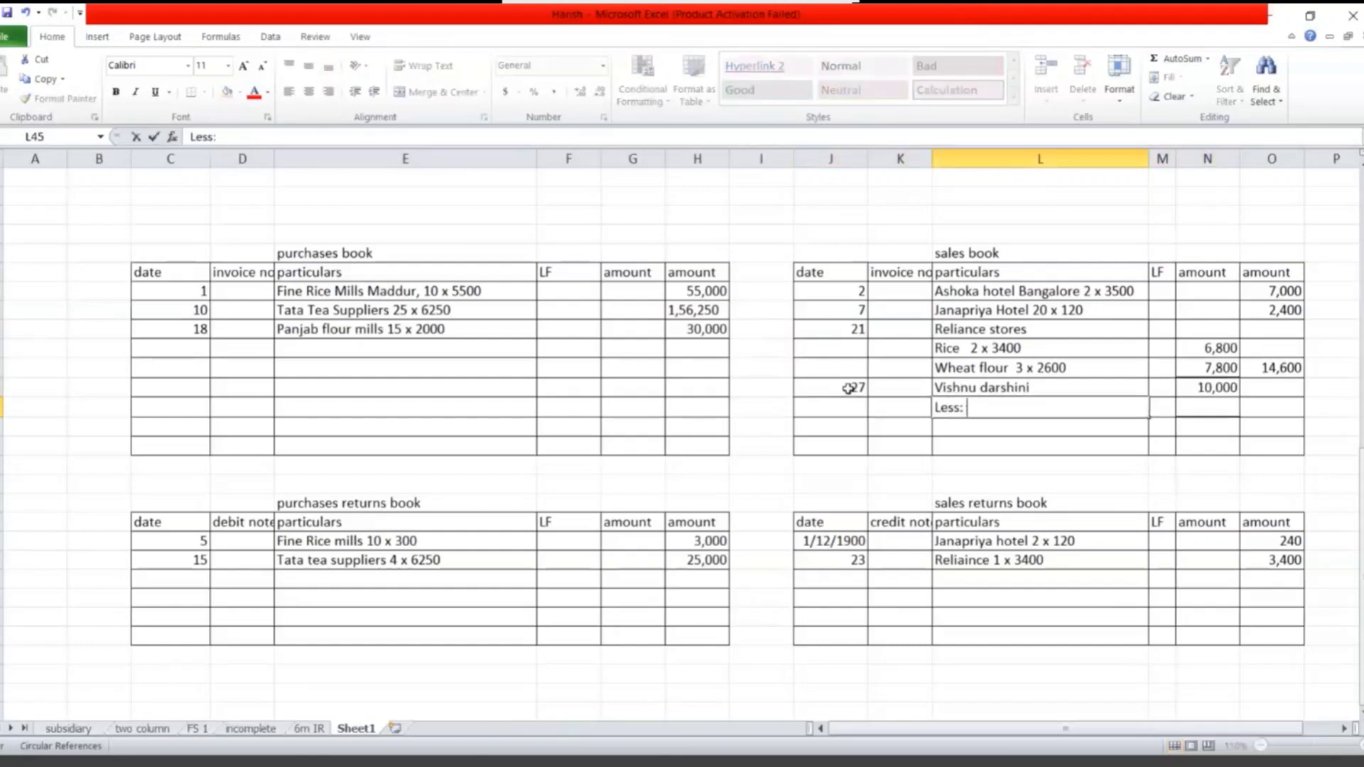
text( Diso)
key(BackSpace)
text(cou)
text(nt 1)
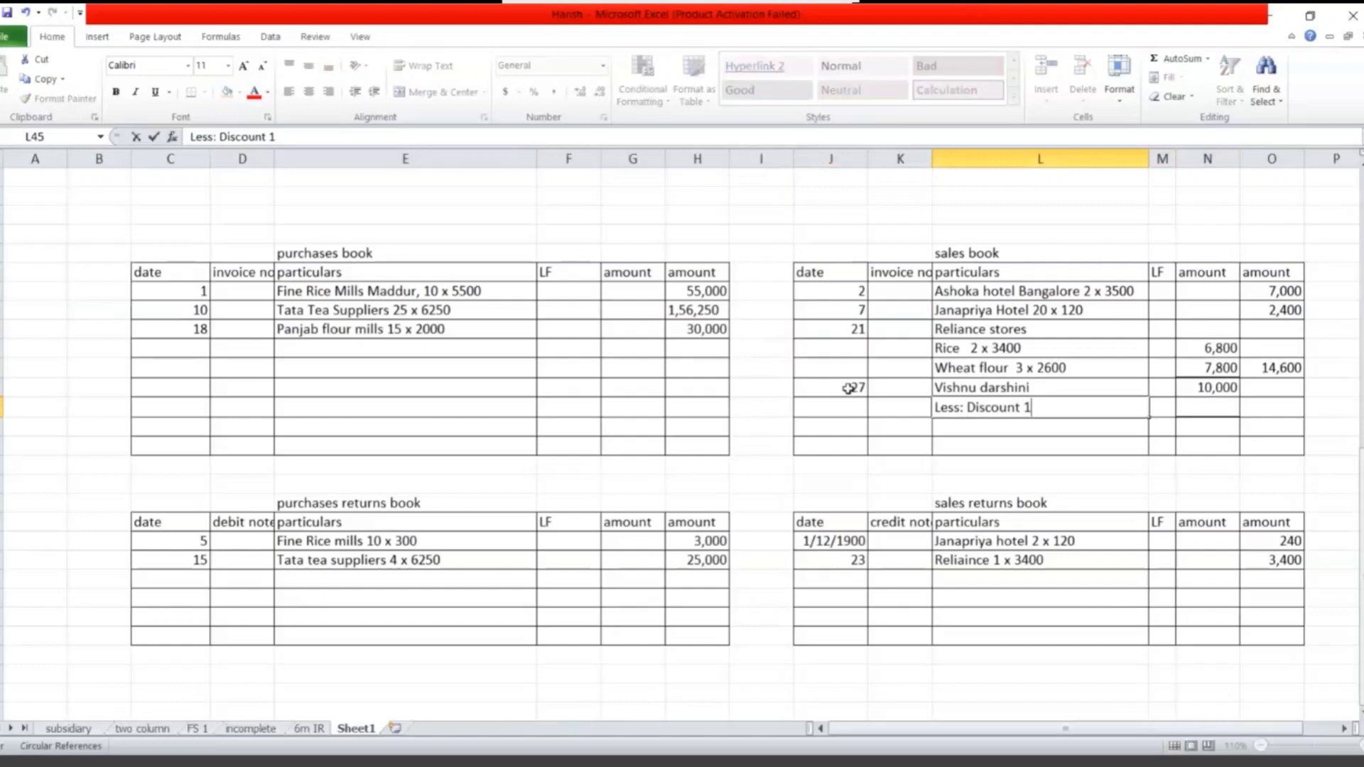
text(0%)
key(Tab)
key(Tab)
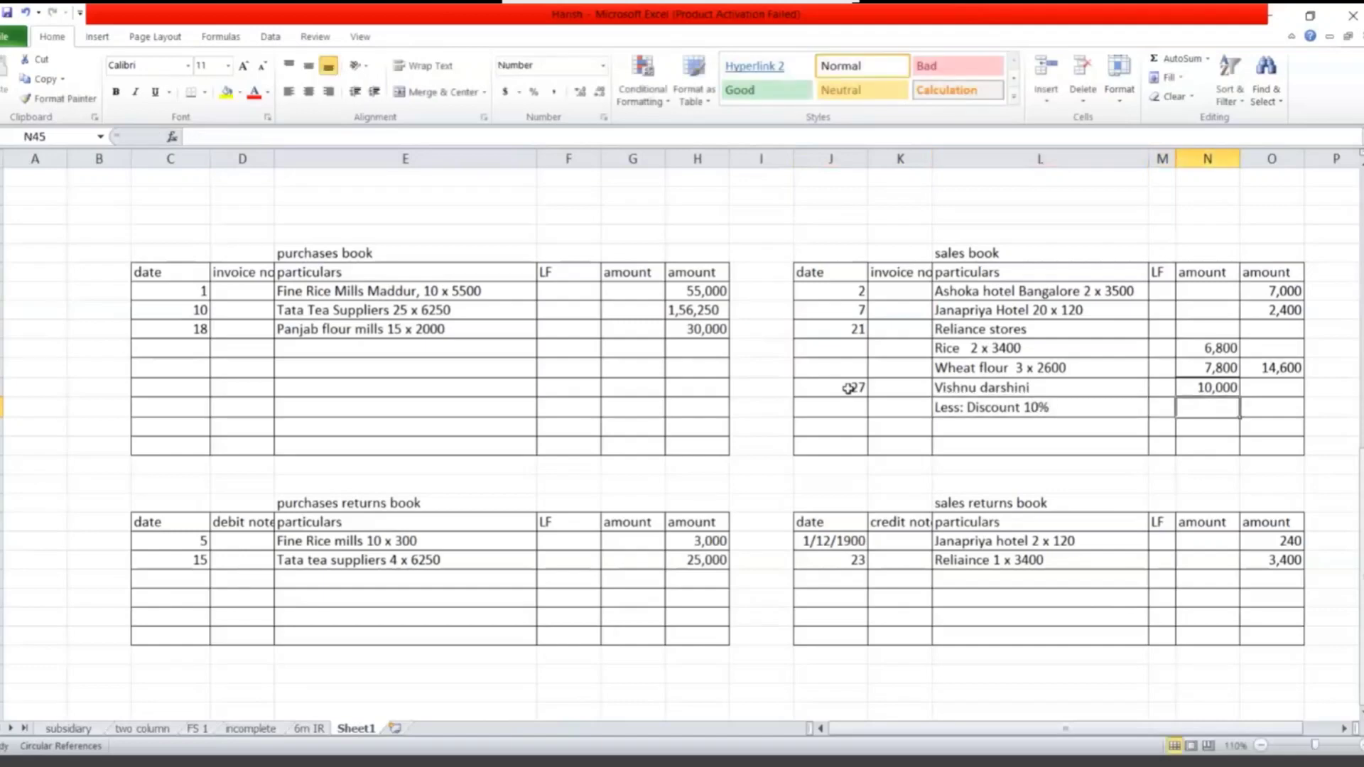
text(1000)
key(Tab)
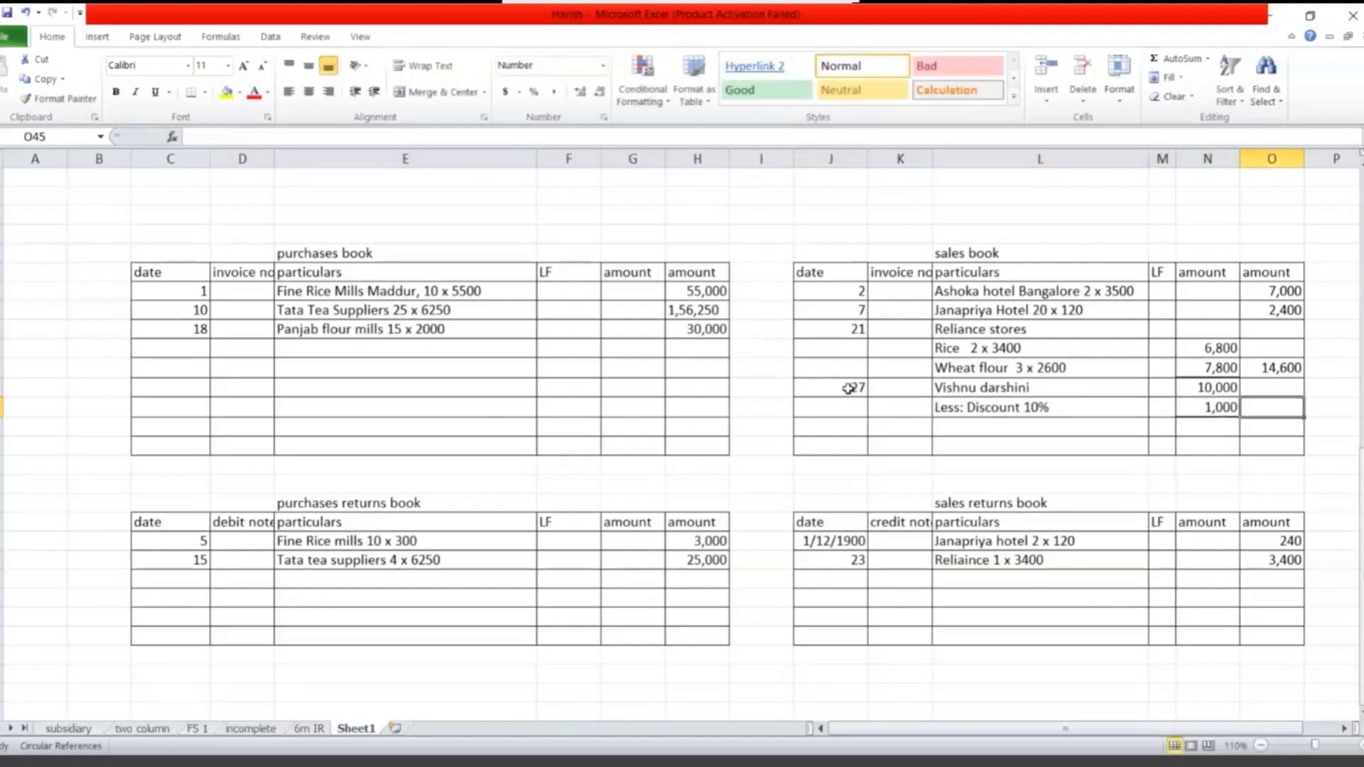
text(9000)
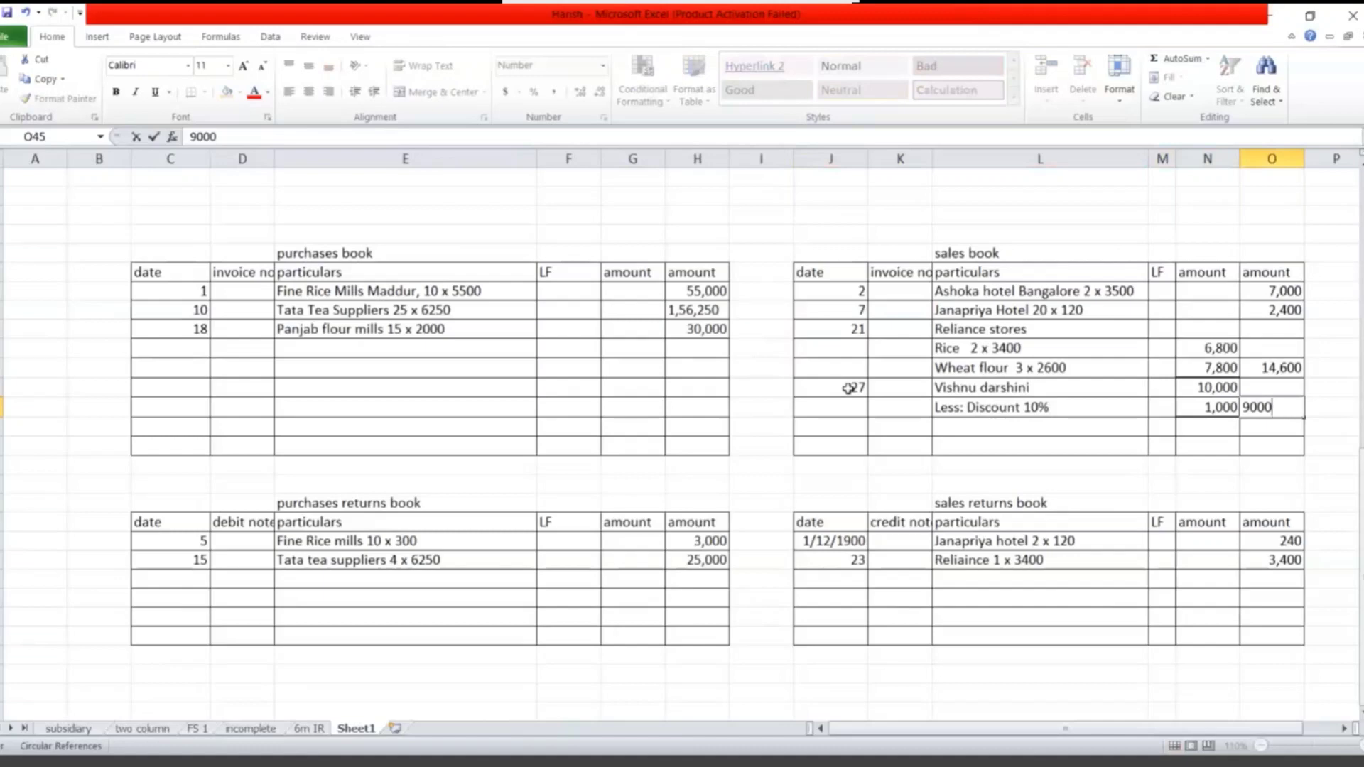
key(Return)
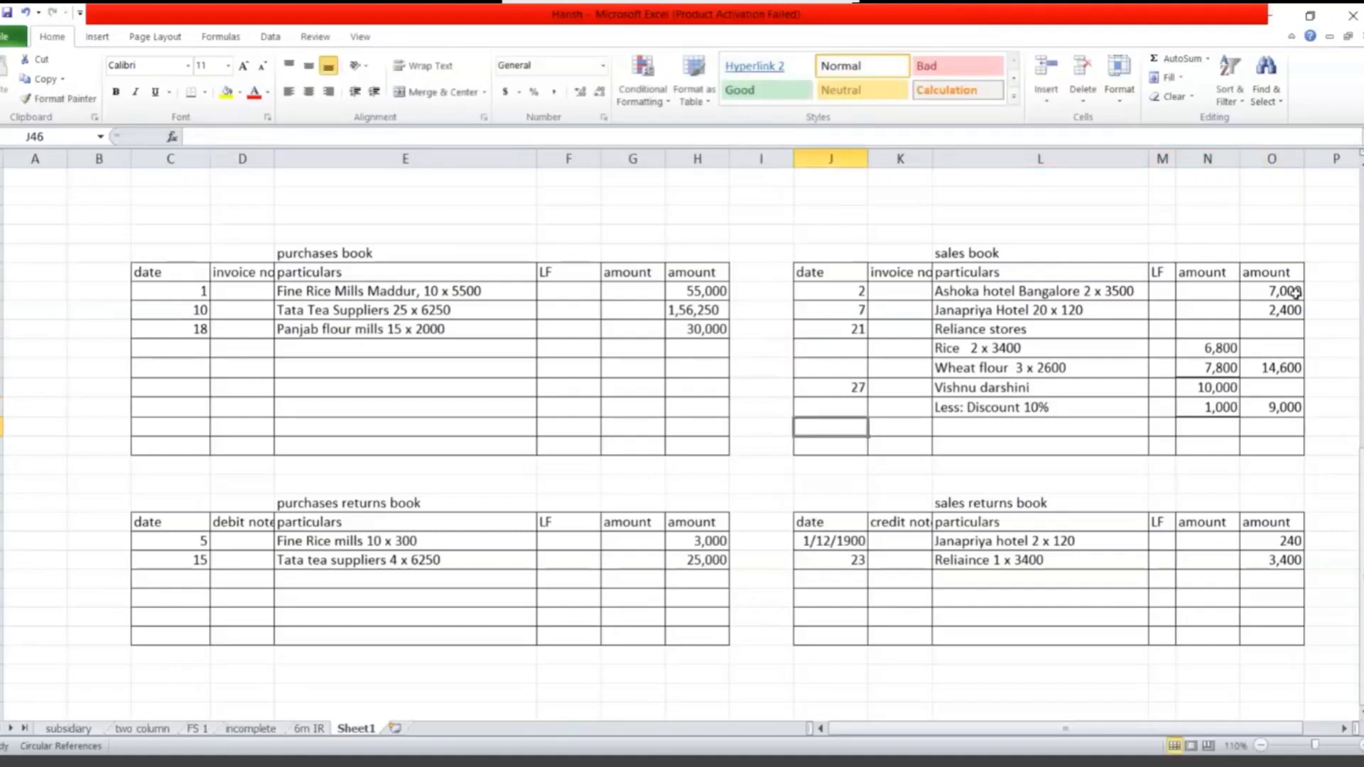
- Sum the sales book amounts to 33,000 and correct the purchases book total
drag(1279, 291, 1297, 446)
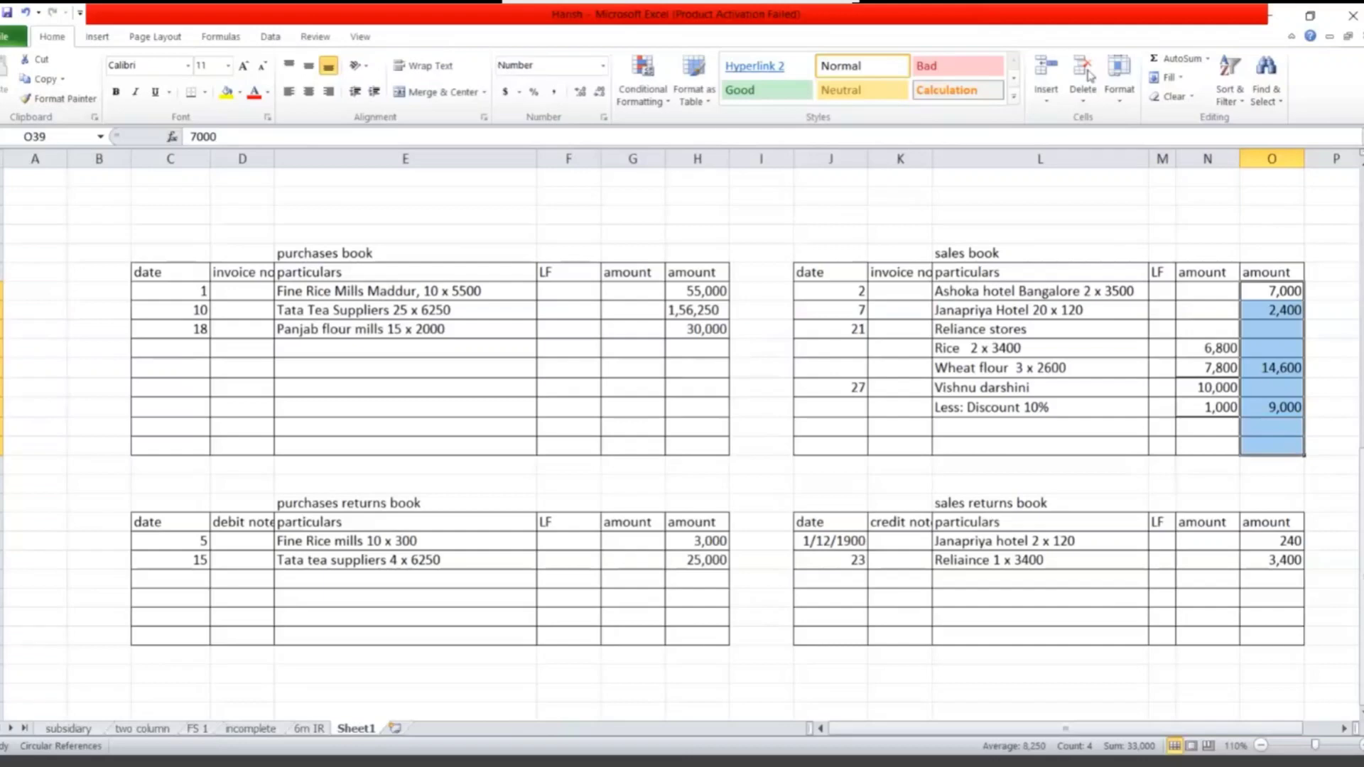
click(1182, 58)
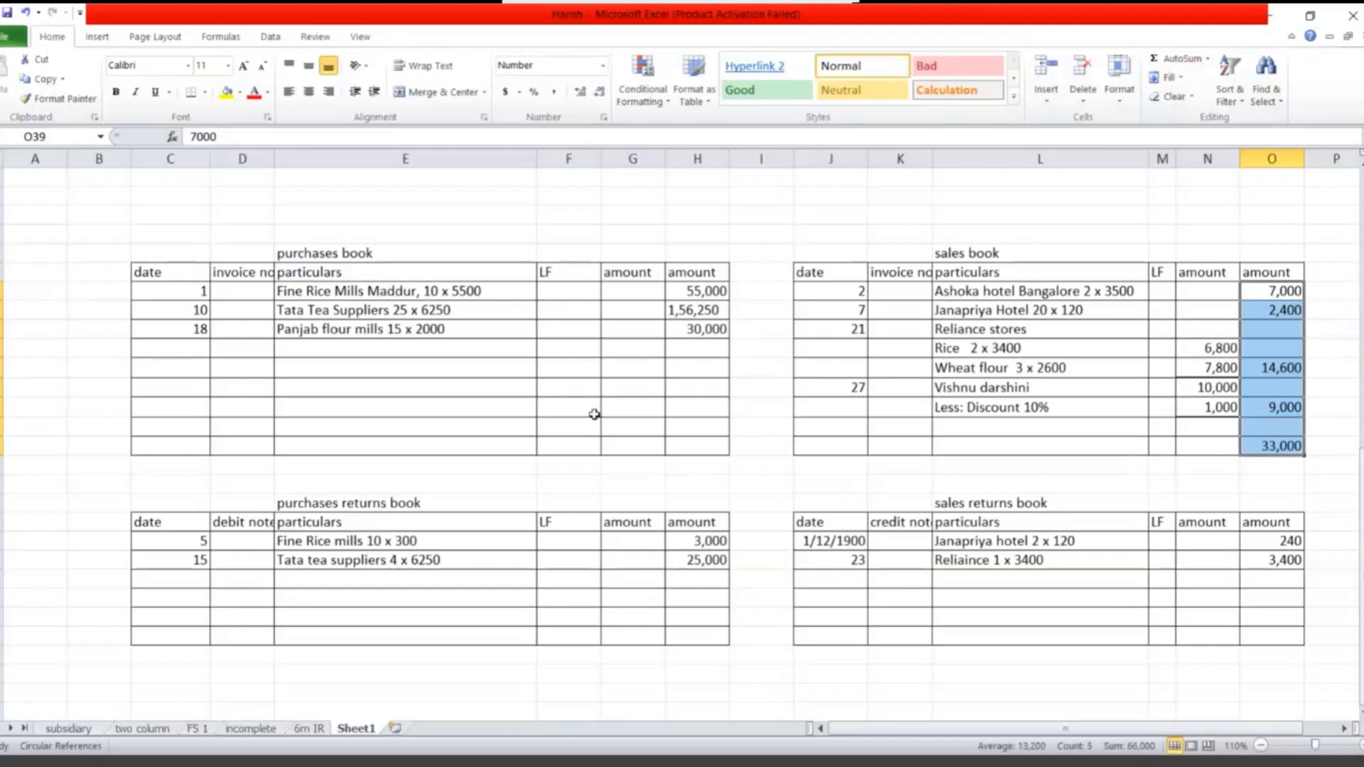
click(690, 436)
click(689, 442)
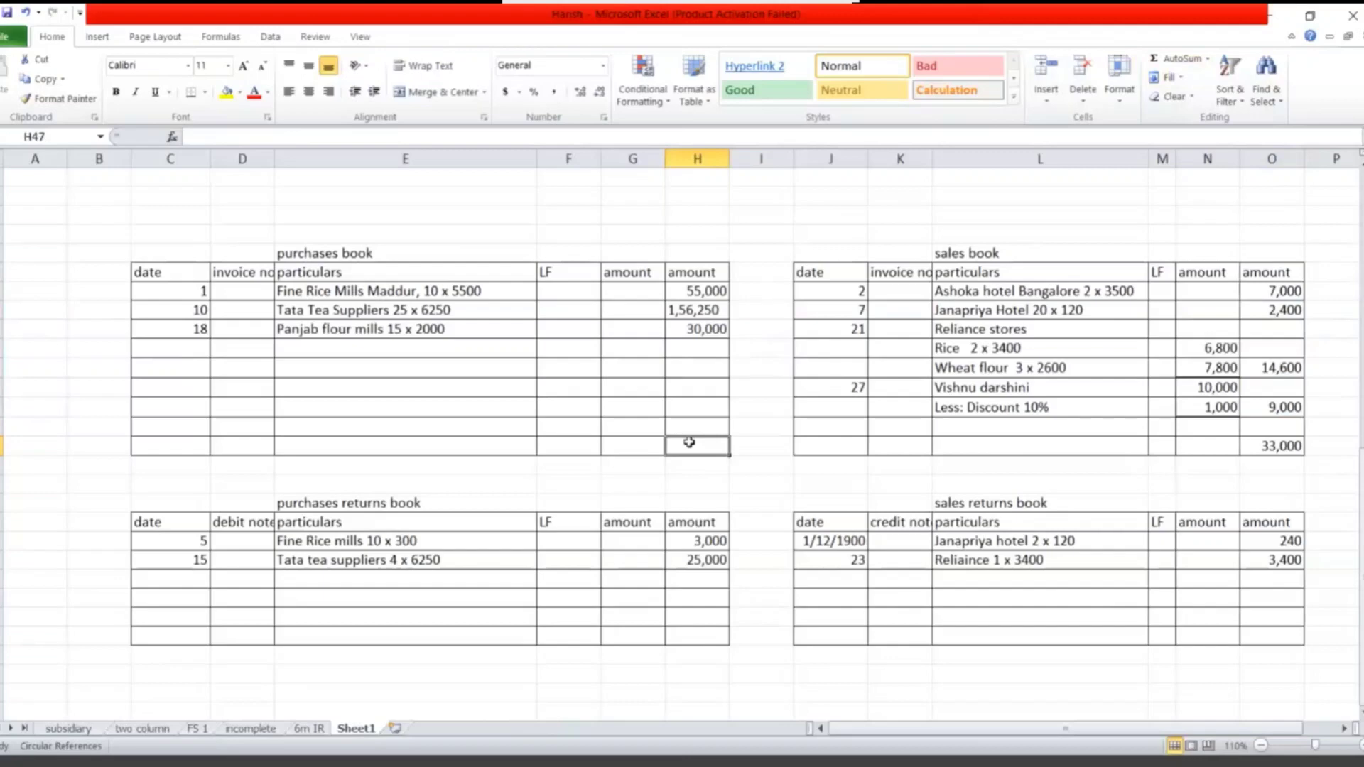
text(2,41,26)
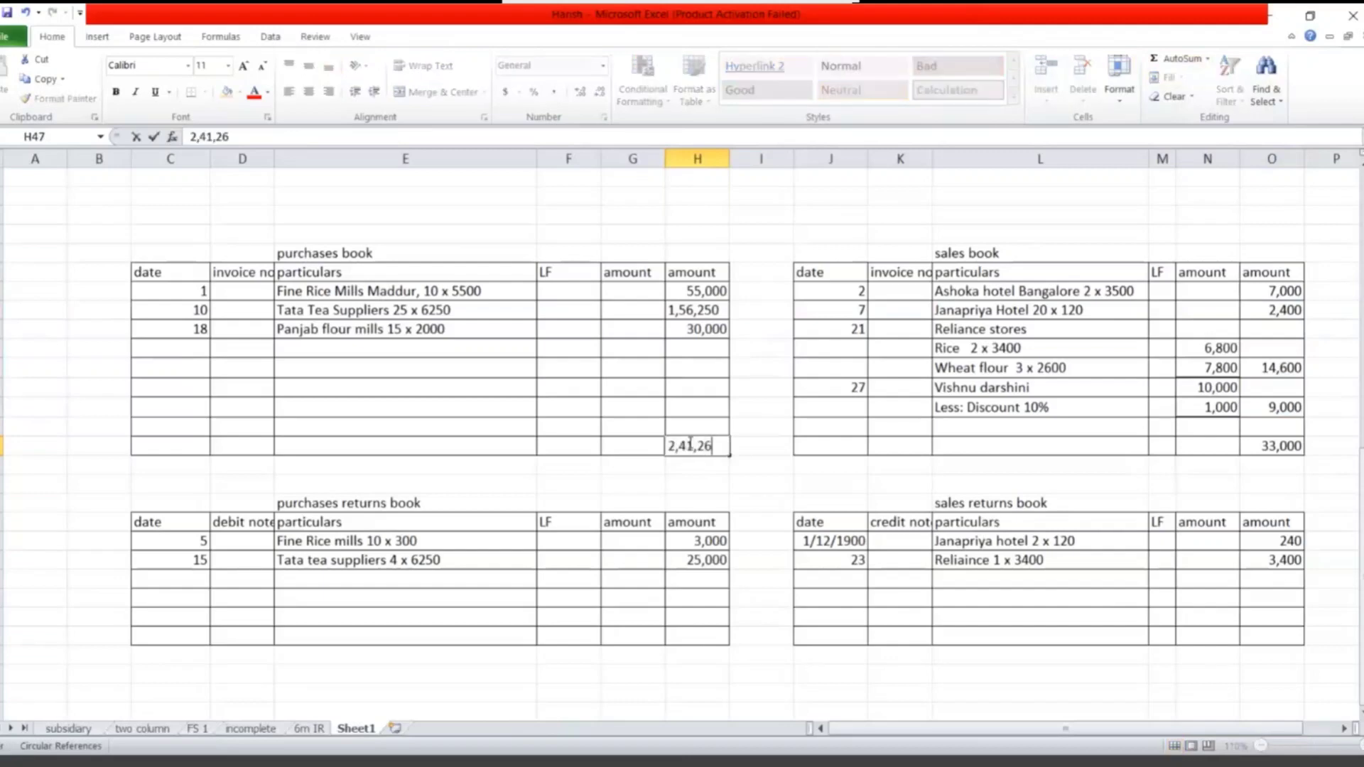
key(BackSpace)
text(5)
text(0)
- Enter totals of 28,000 for purchases returns and 3,640 for sales returns
click(694, 616)
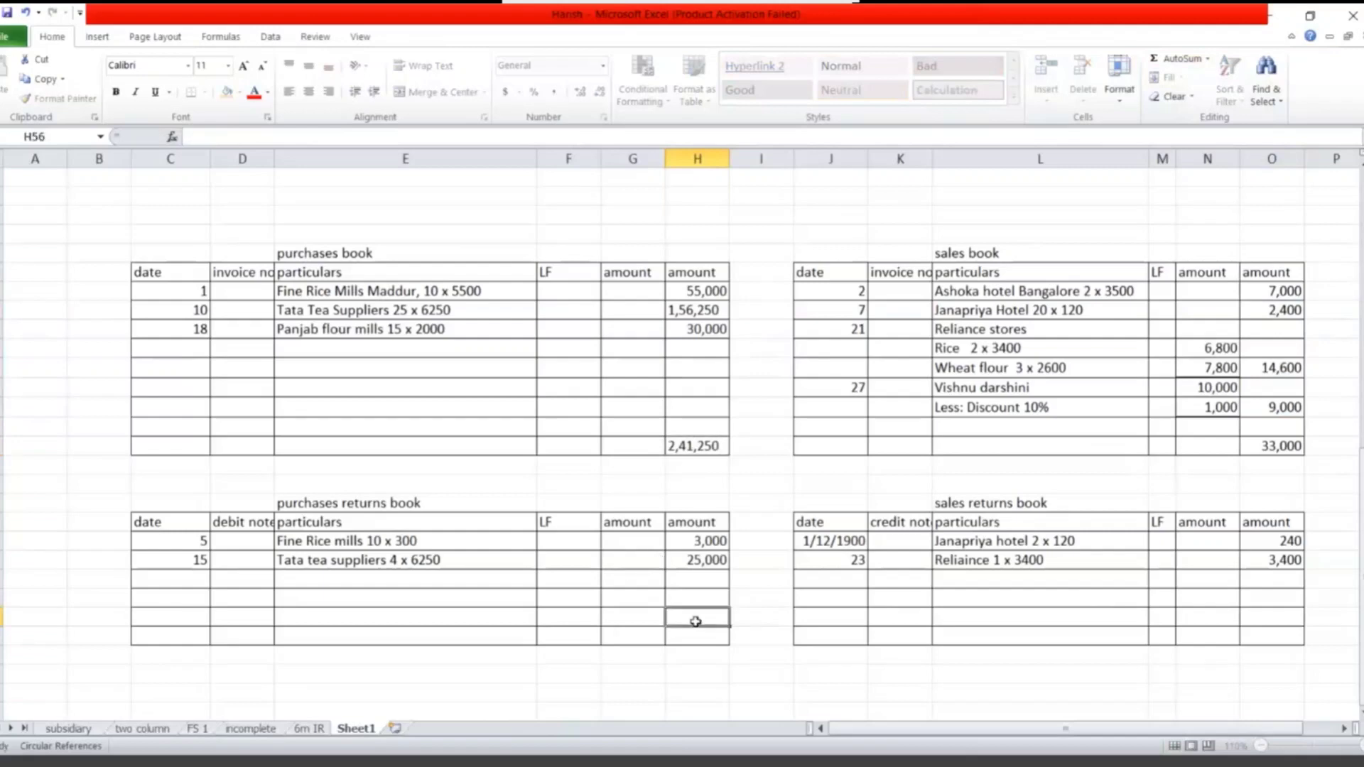
text(28,0)
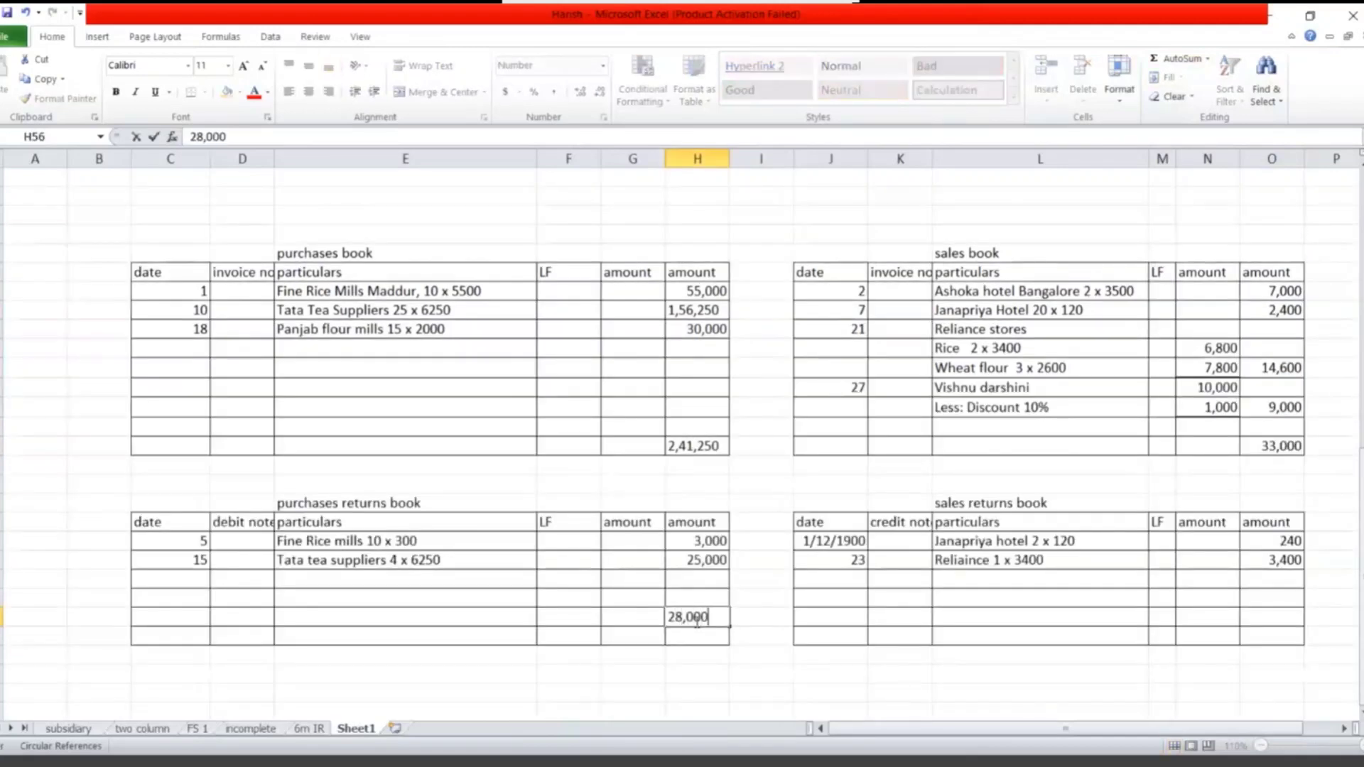
text(00)
click(1279, 617)
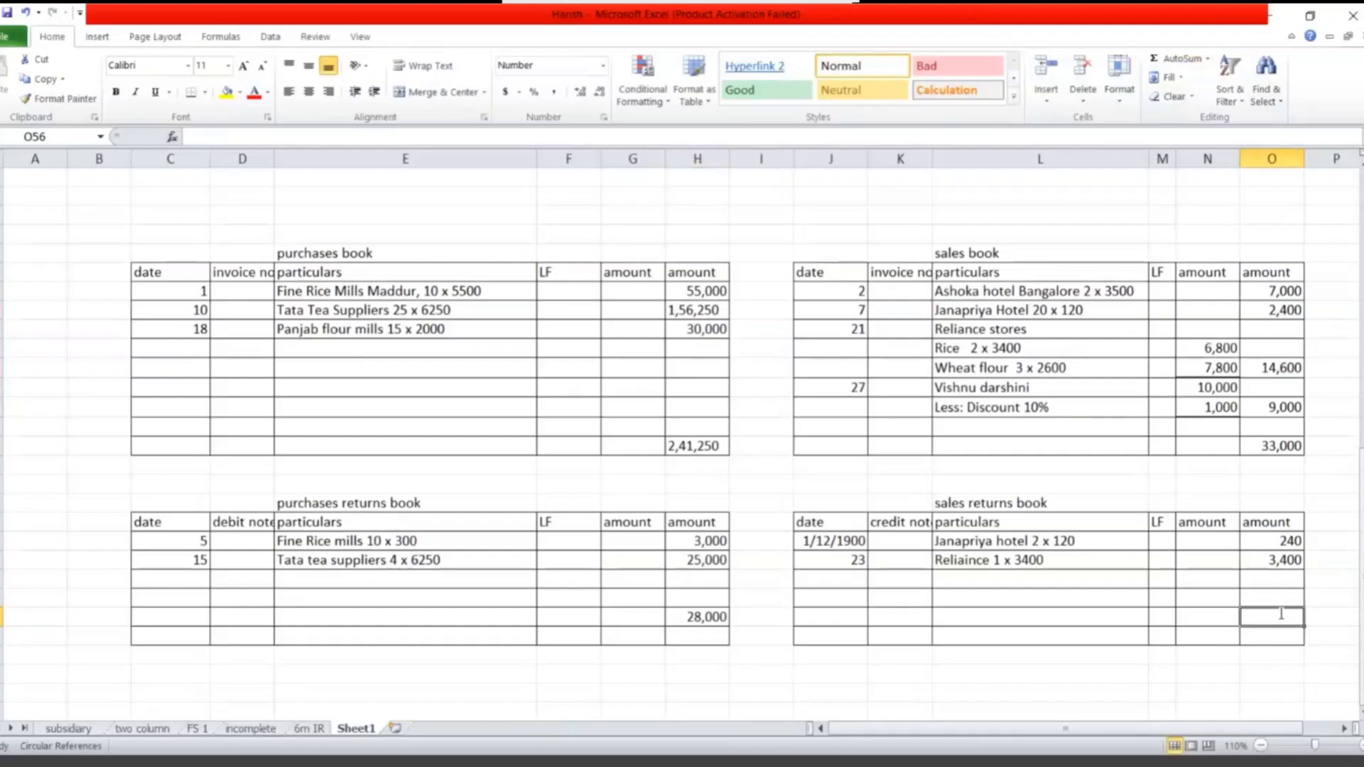
text(3,640)
key(Return)
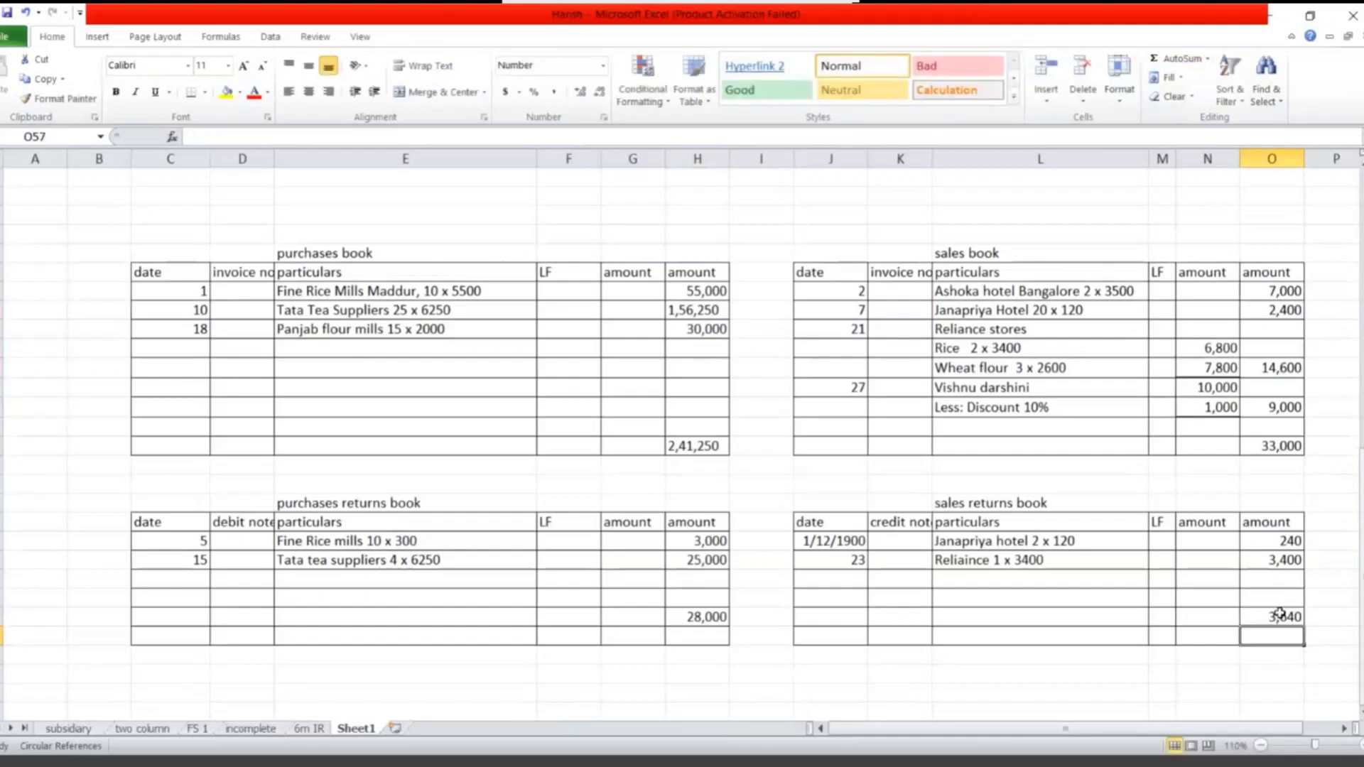
- Label the purchases book total row 'Total'
click(509, 452)
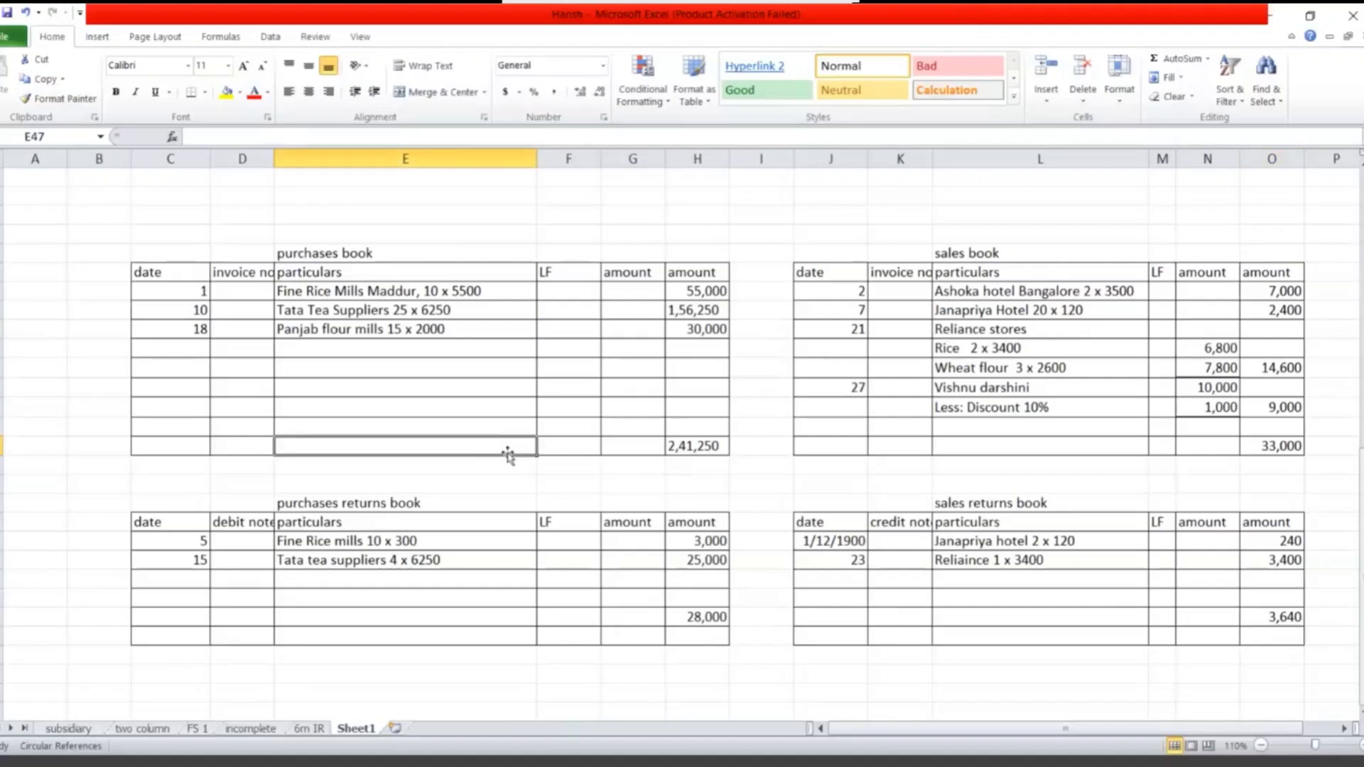
text(Tio)
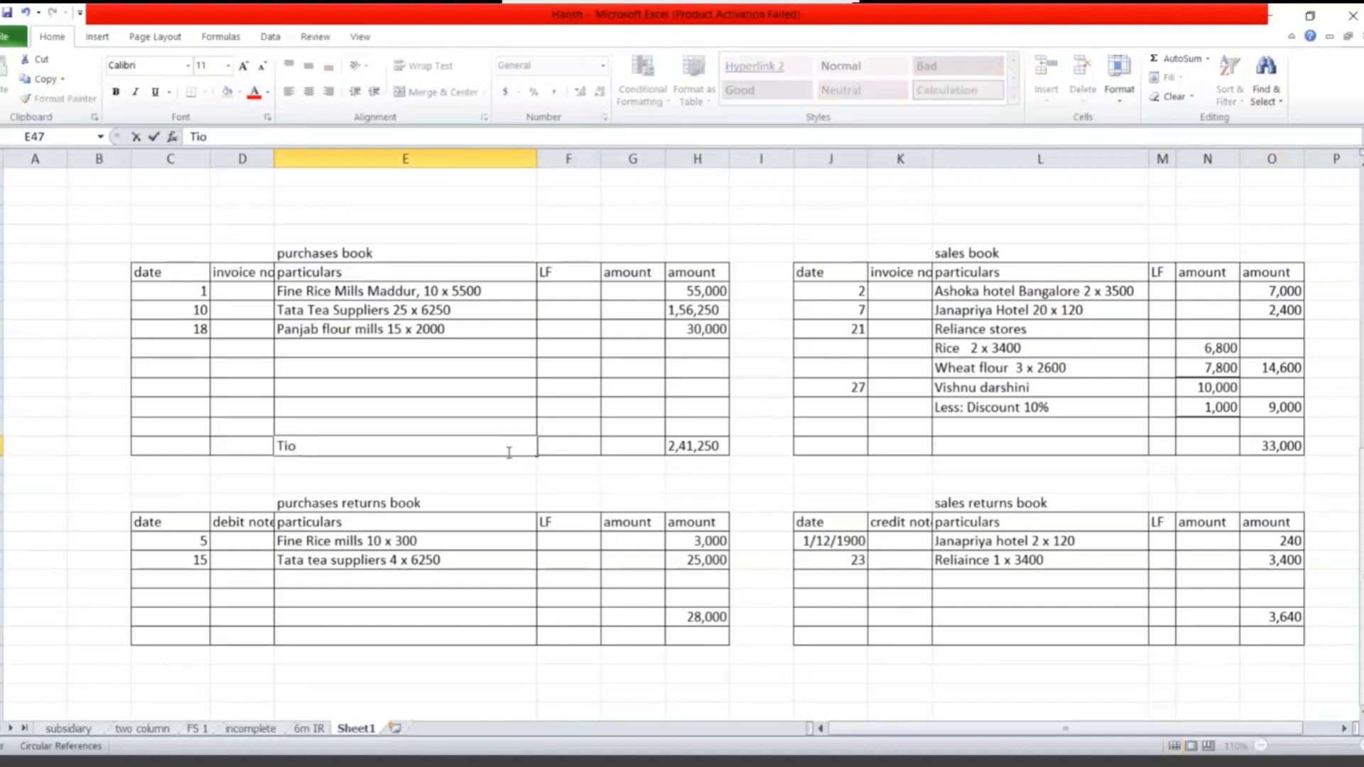
key(BackSpace)
key(BackSpace)
text(otal)
key(Tab)
- Copy the 'Total' label to the sales, purchases returns and sales returns total rows
click(475, 444)
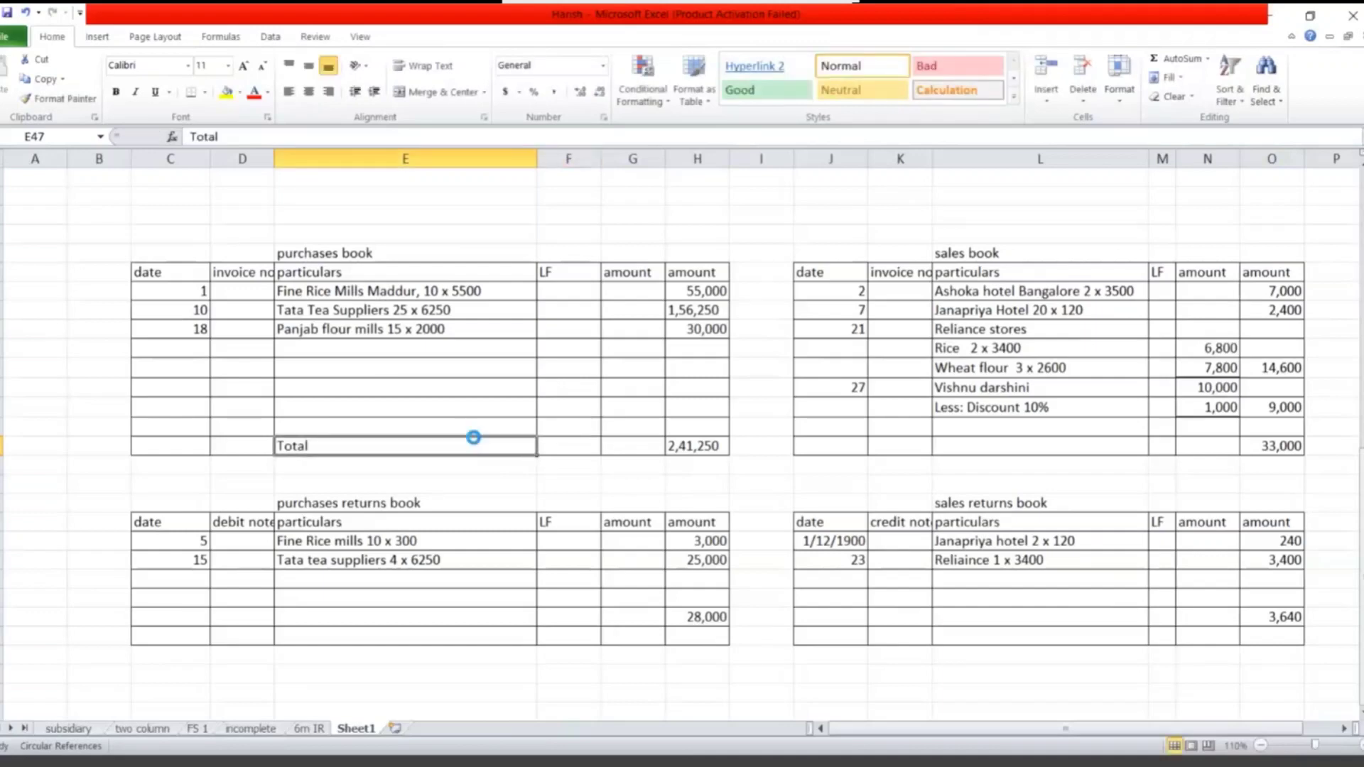
key(ctrl+c)
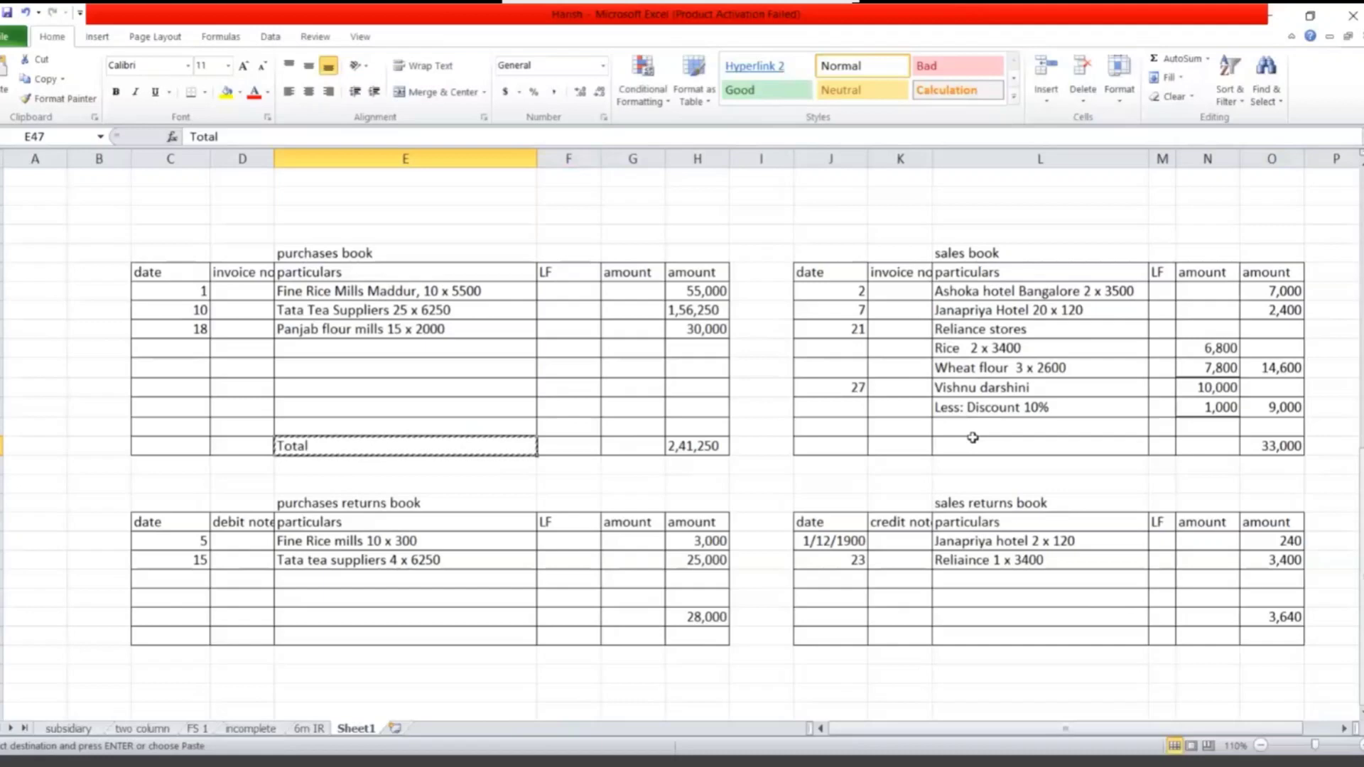
click(971, 440)
key(ctrl+v)
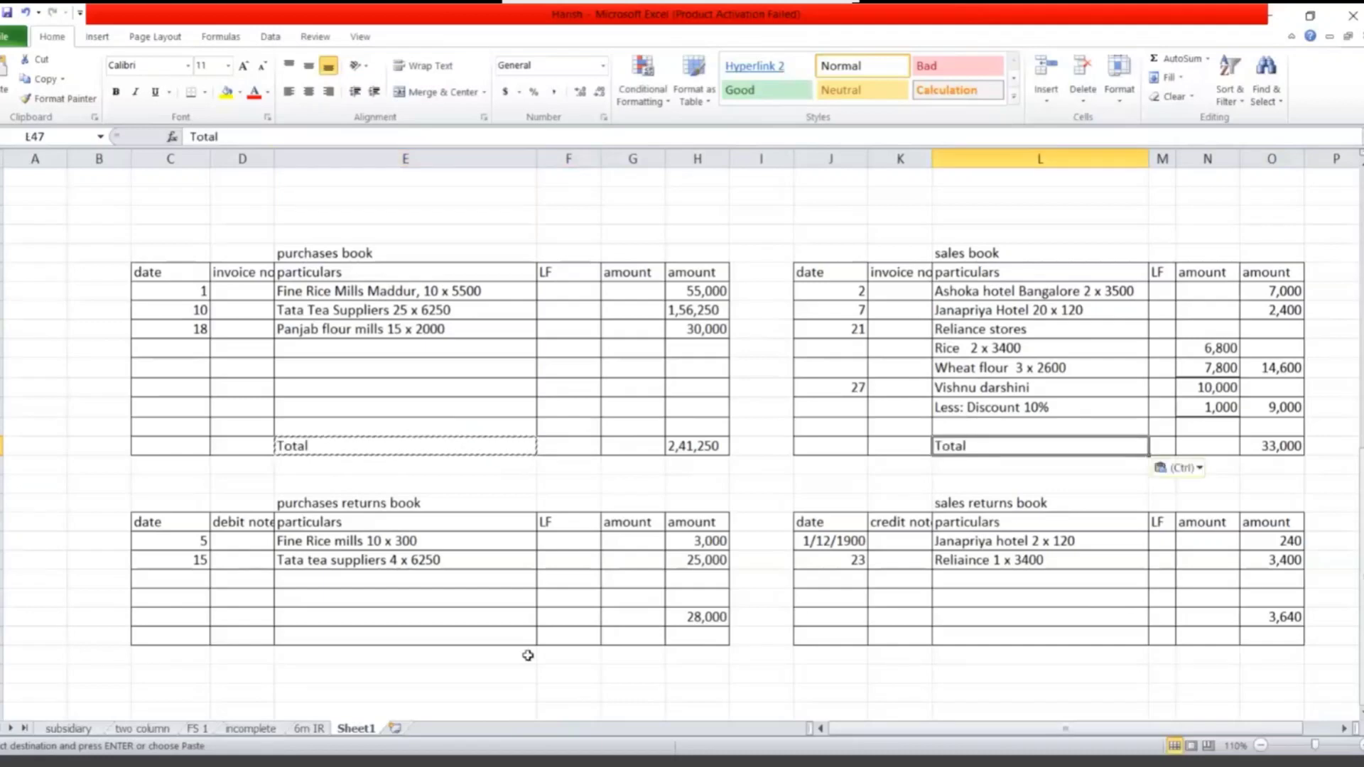
click(515, 618)
key(ctrl+v)
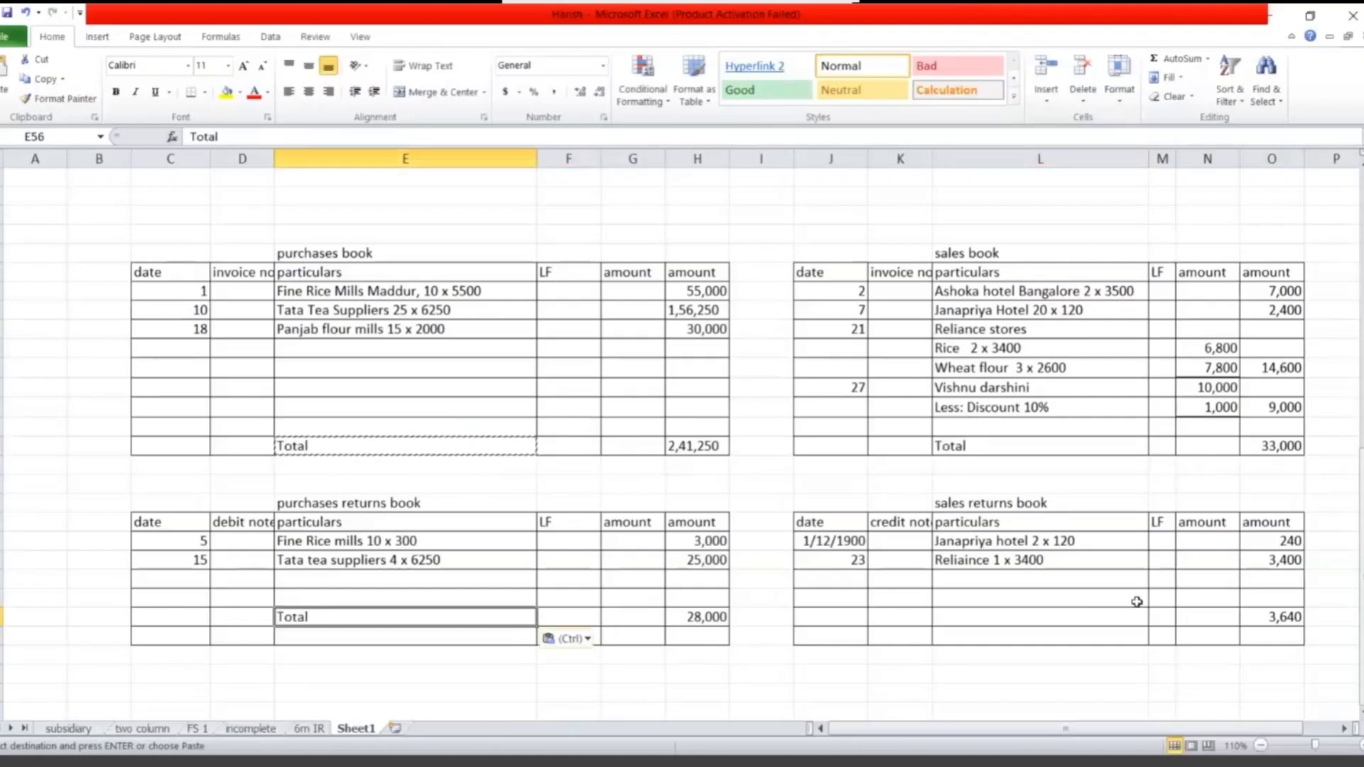
click(1088, 622)
key(ctrl+v)
click(781, 638)
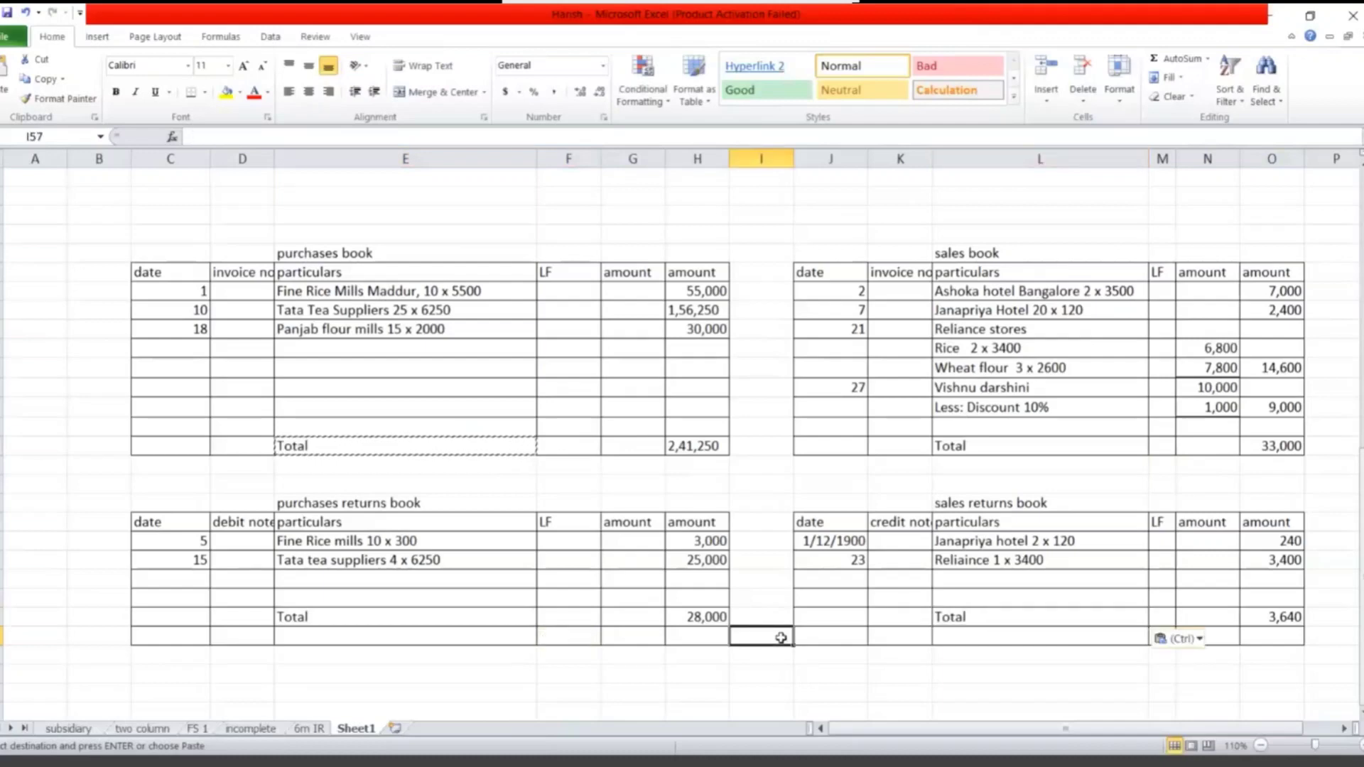
- Format the Janapriya hotel return's date cell as General and enter 6
click(826, 540)
right_click(826, 539)
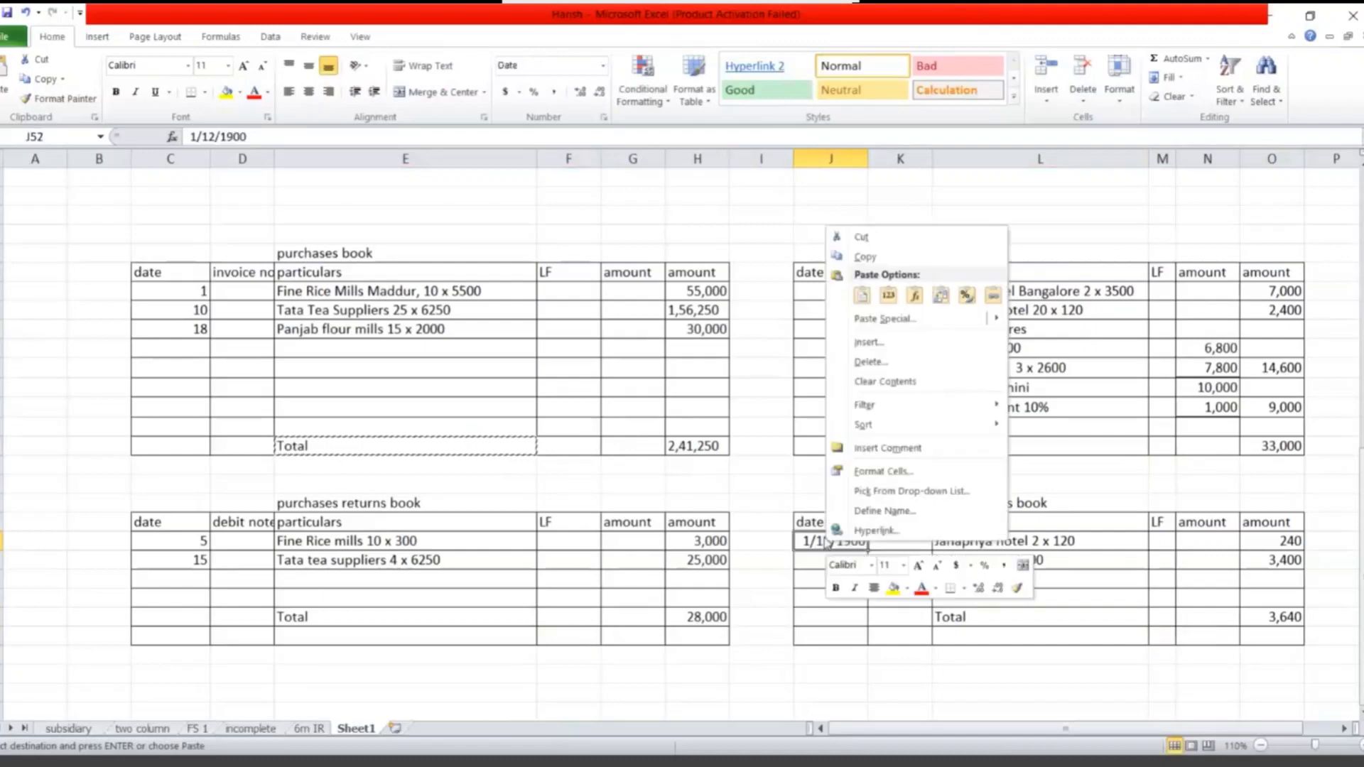
click(862, 473)
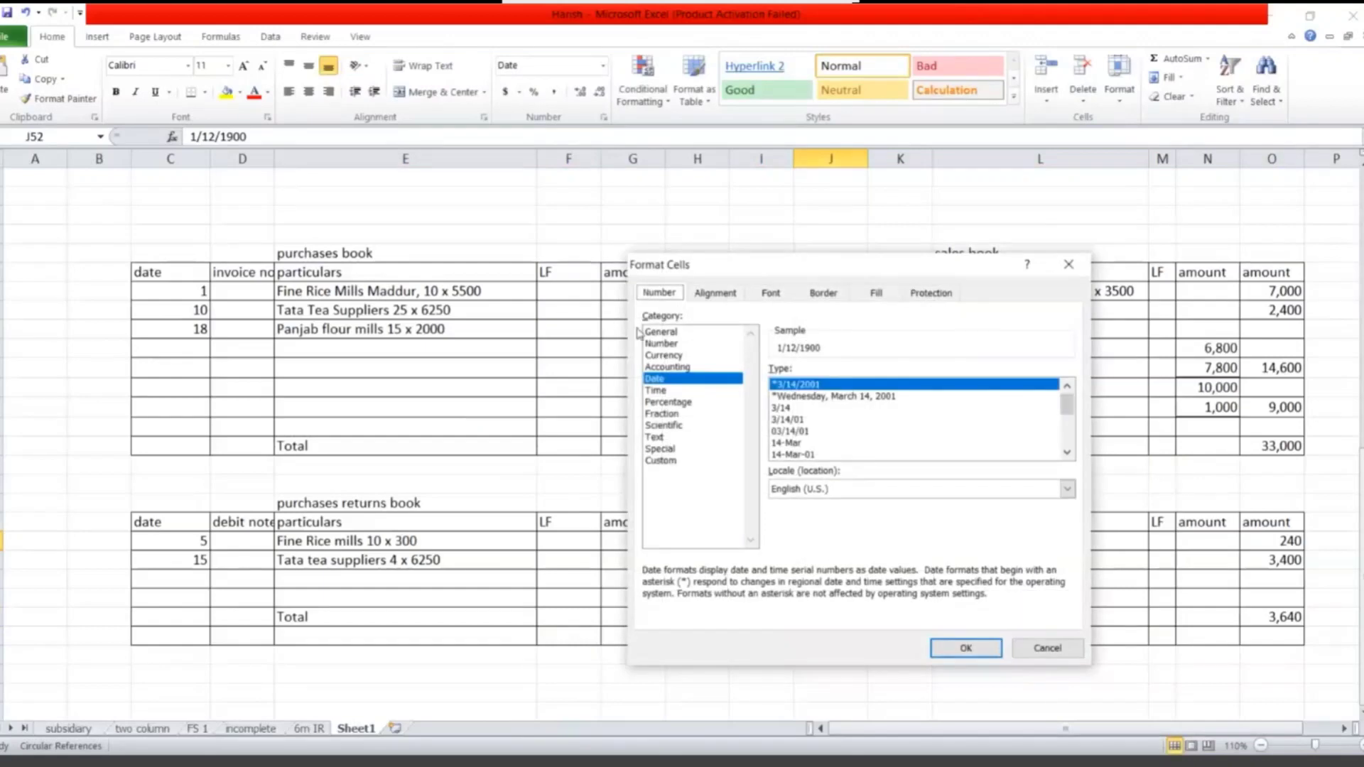
click(661, 332)
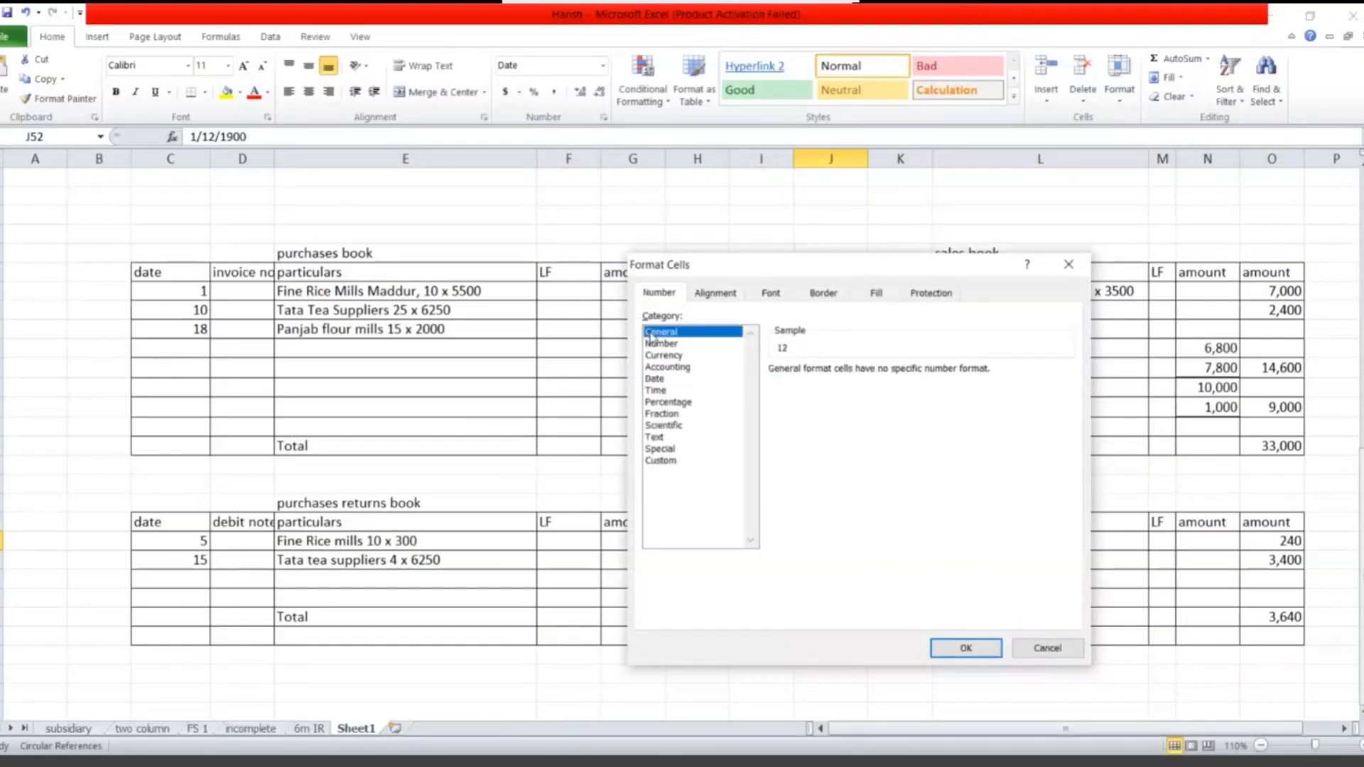
click(964, 648)
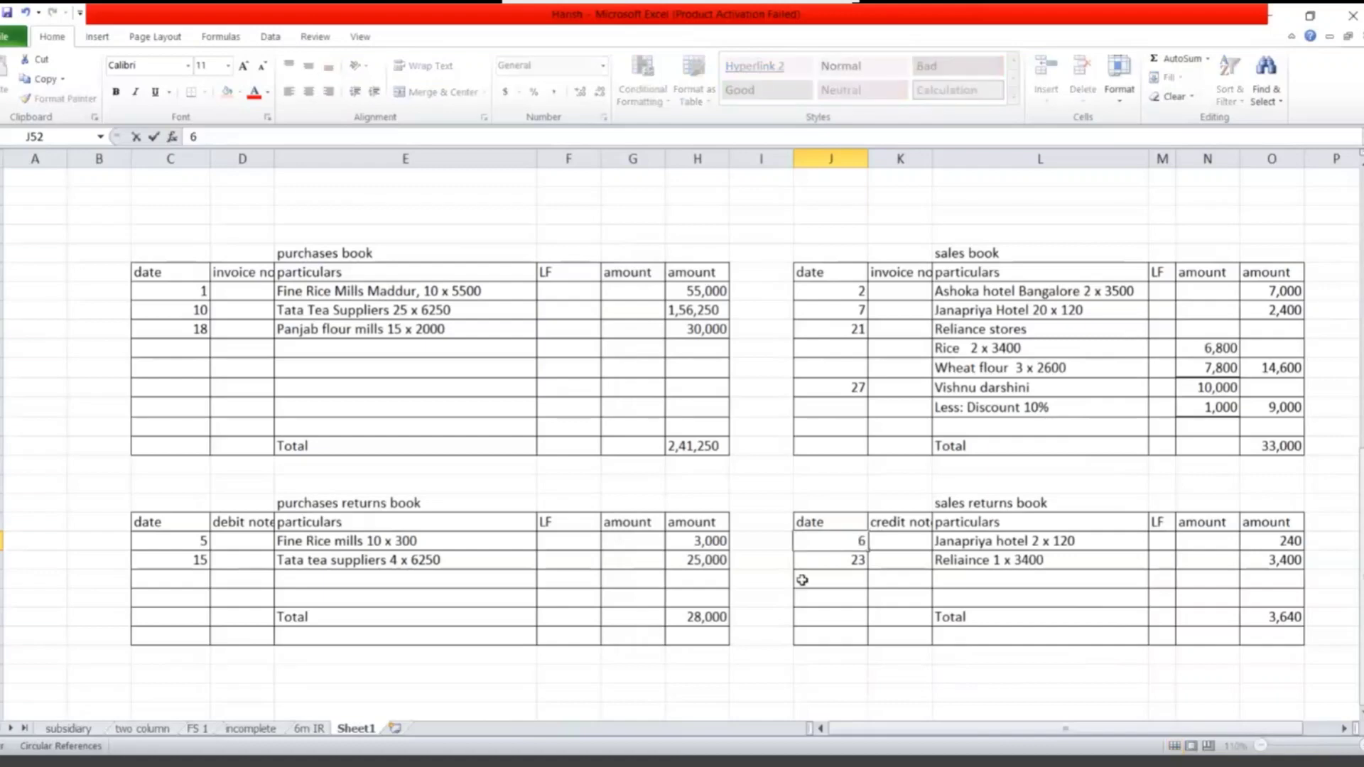
text(6)
click(830, 598)
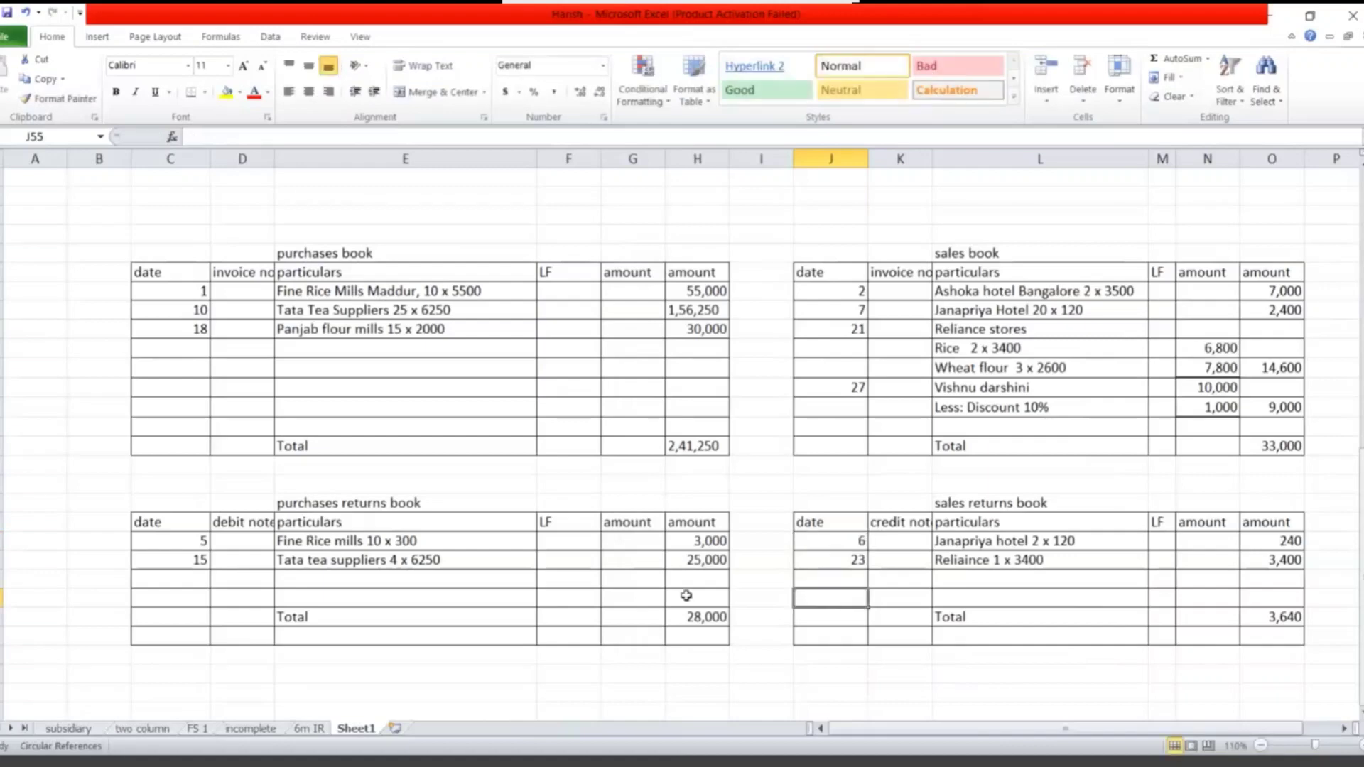
click(381, 673)
click(372, 655)
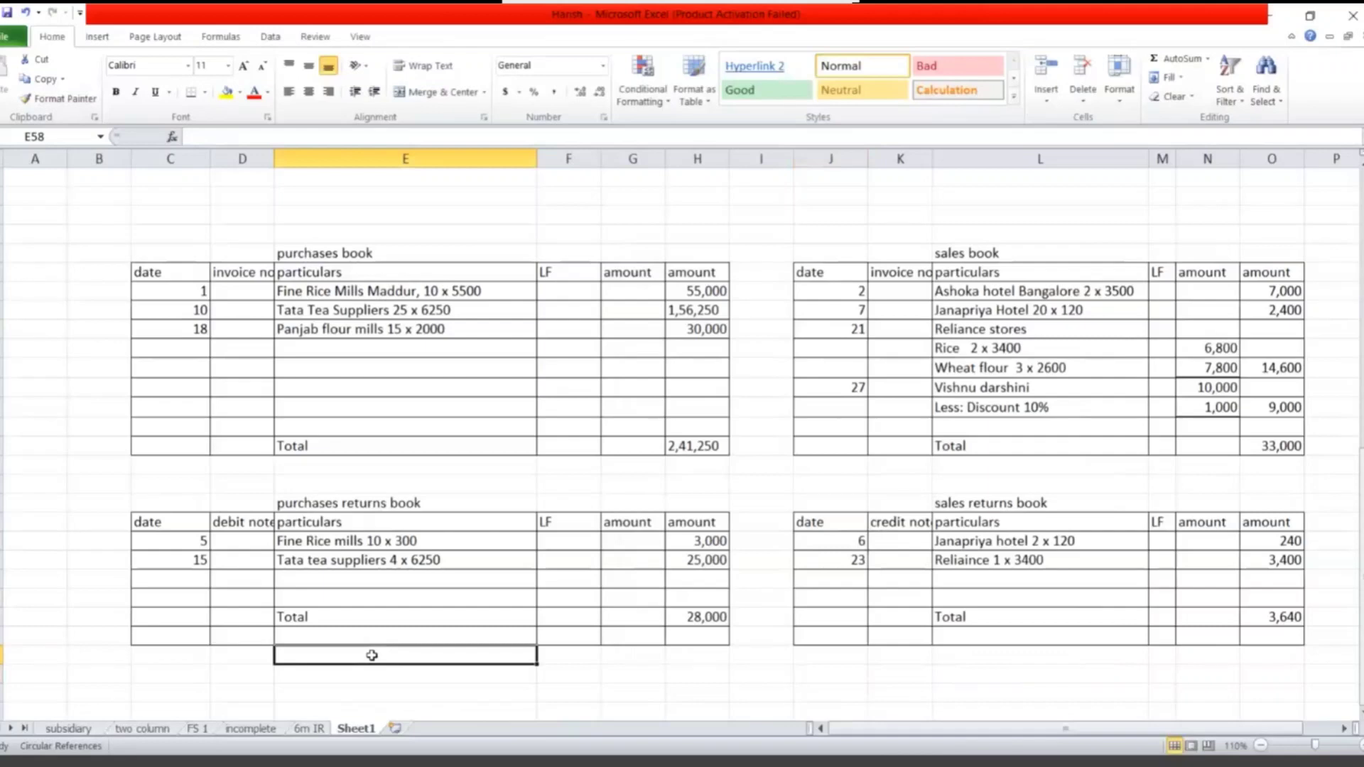
text(any sale )
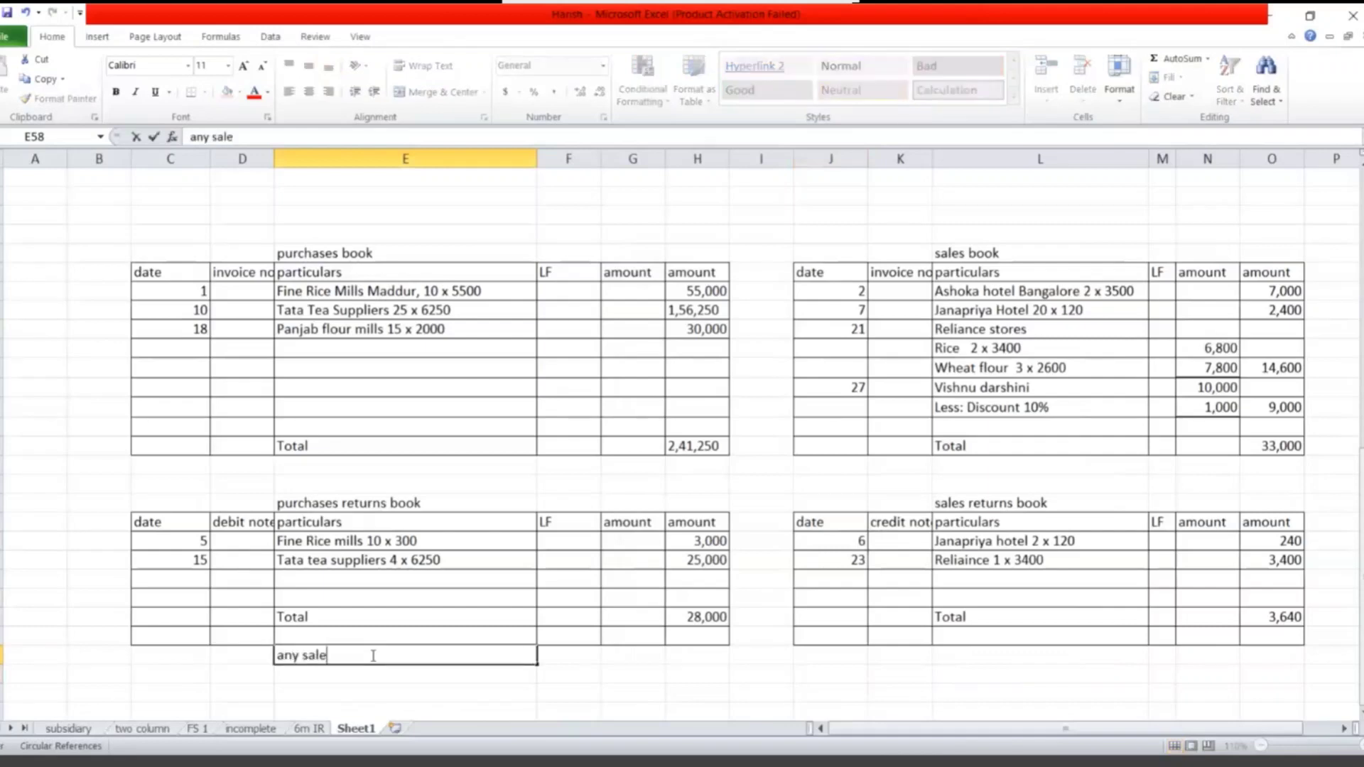
text(or pur)
text(chase of as)
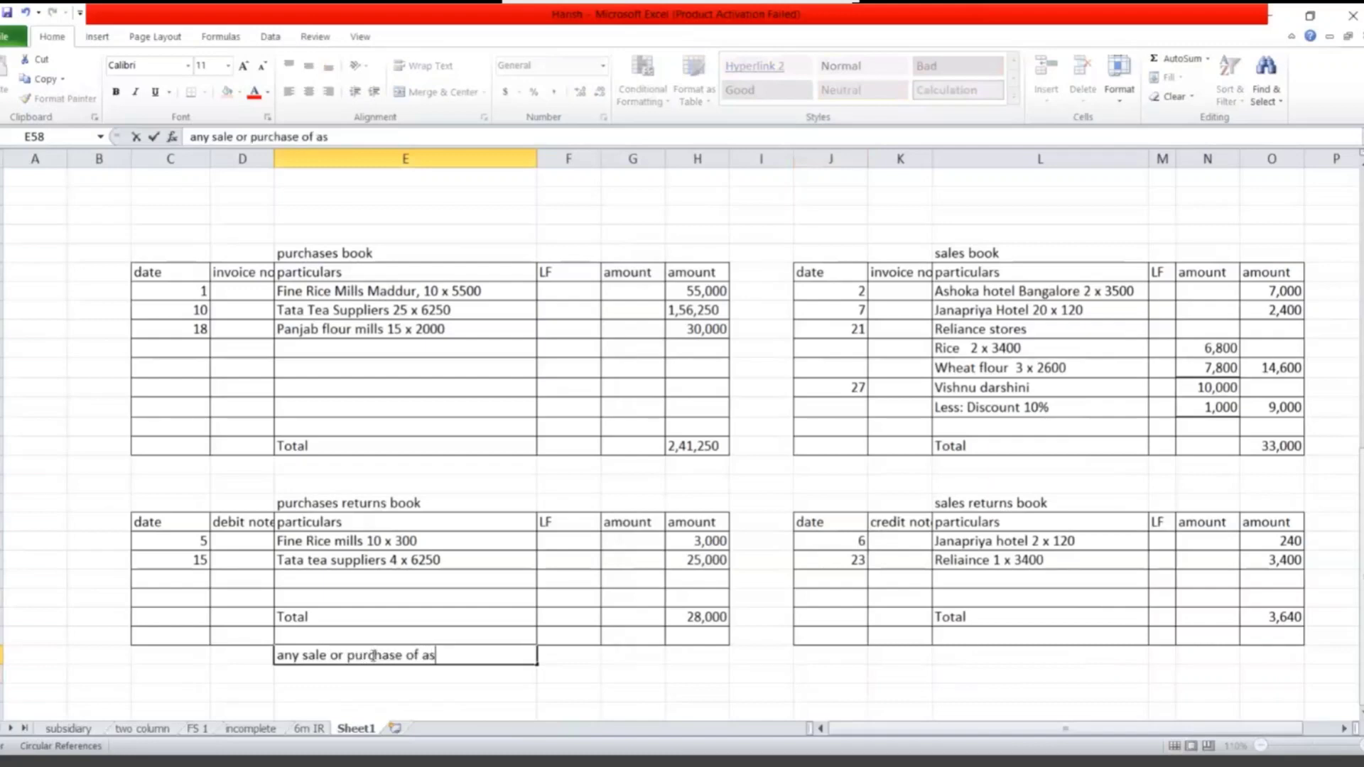
text(sets will be)
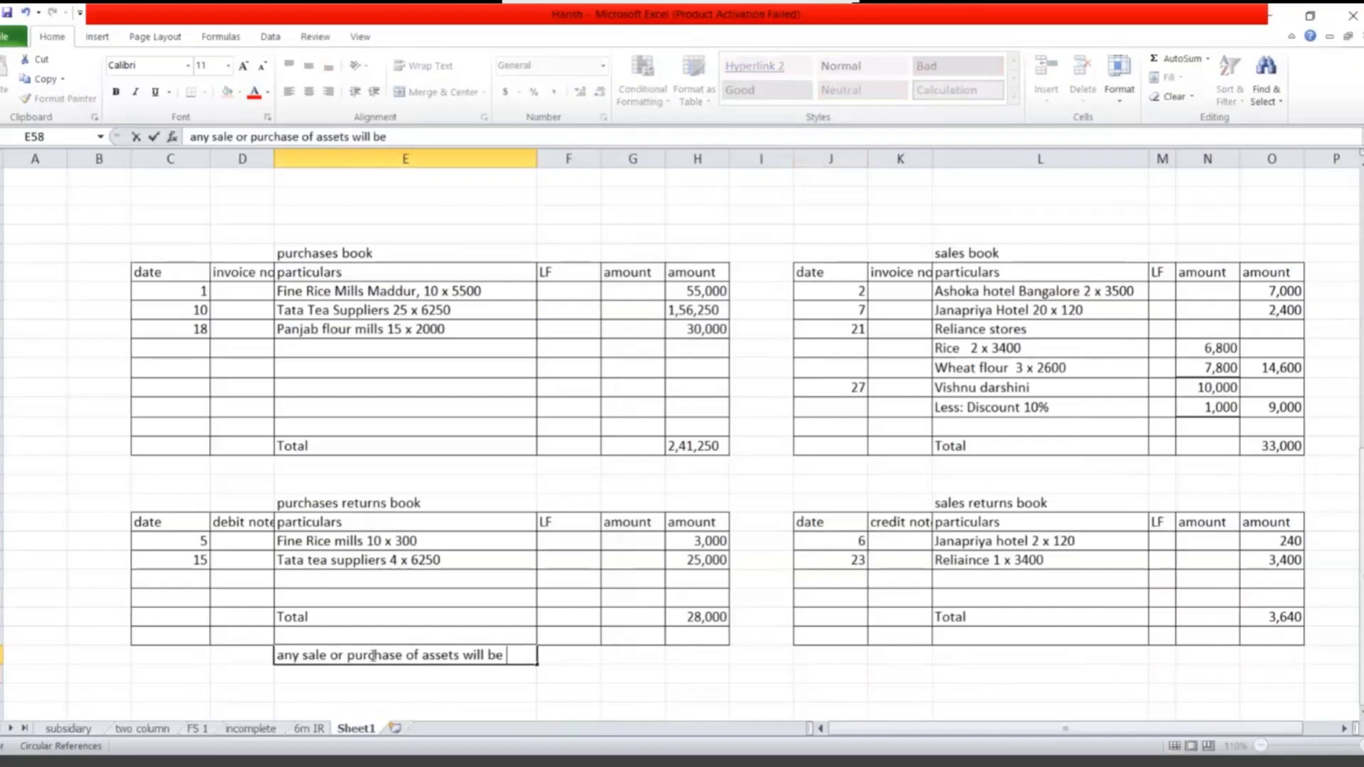
text( entered)
text( in jur)
- Write the note that asset sales or purchases go in journal proper, fixing a typo
key(BackSpace)
key(BackSpace)
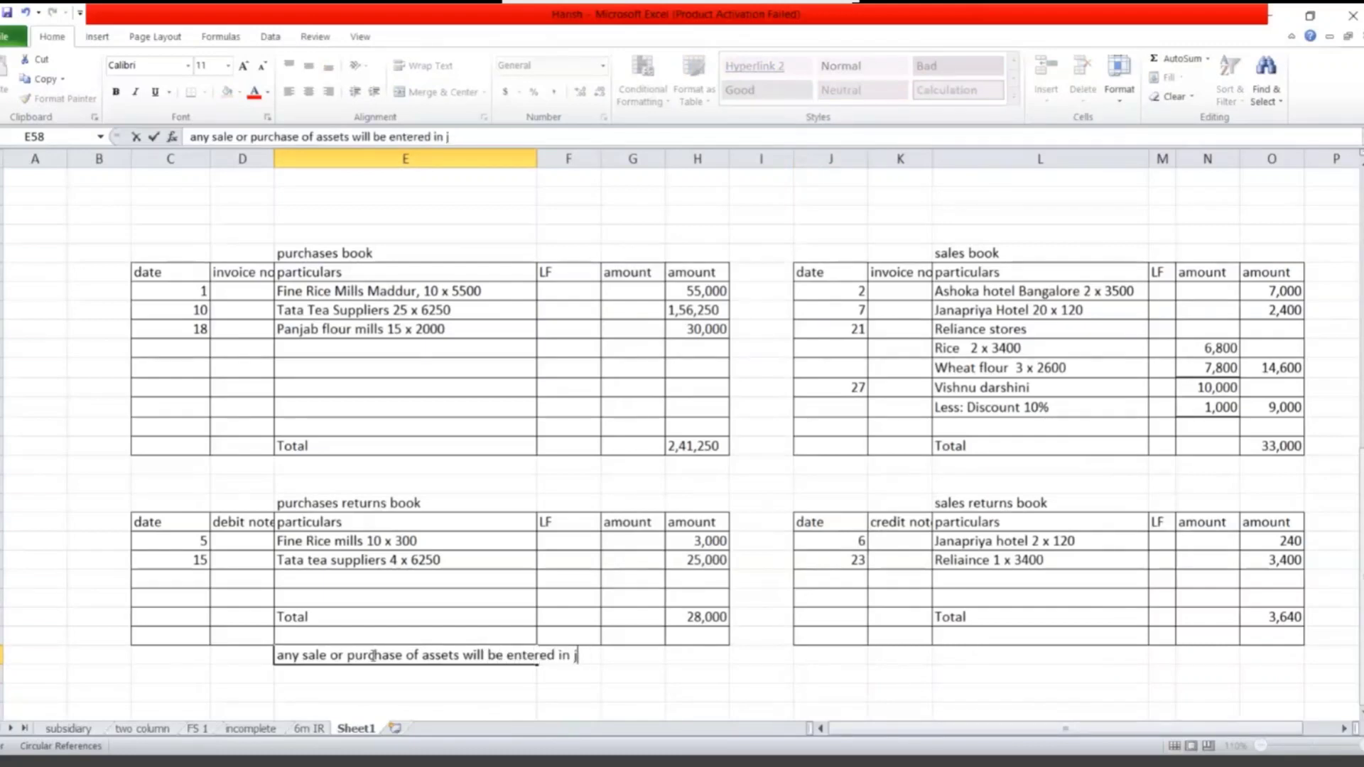
text(ournal p)
text(roper)
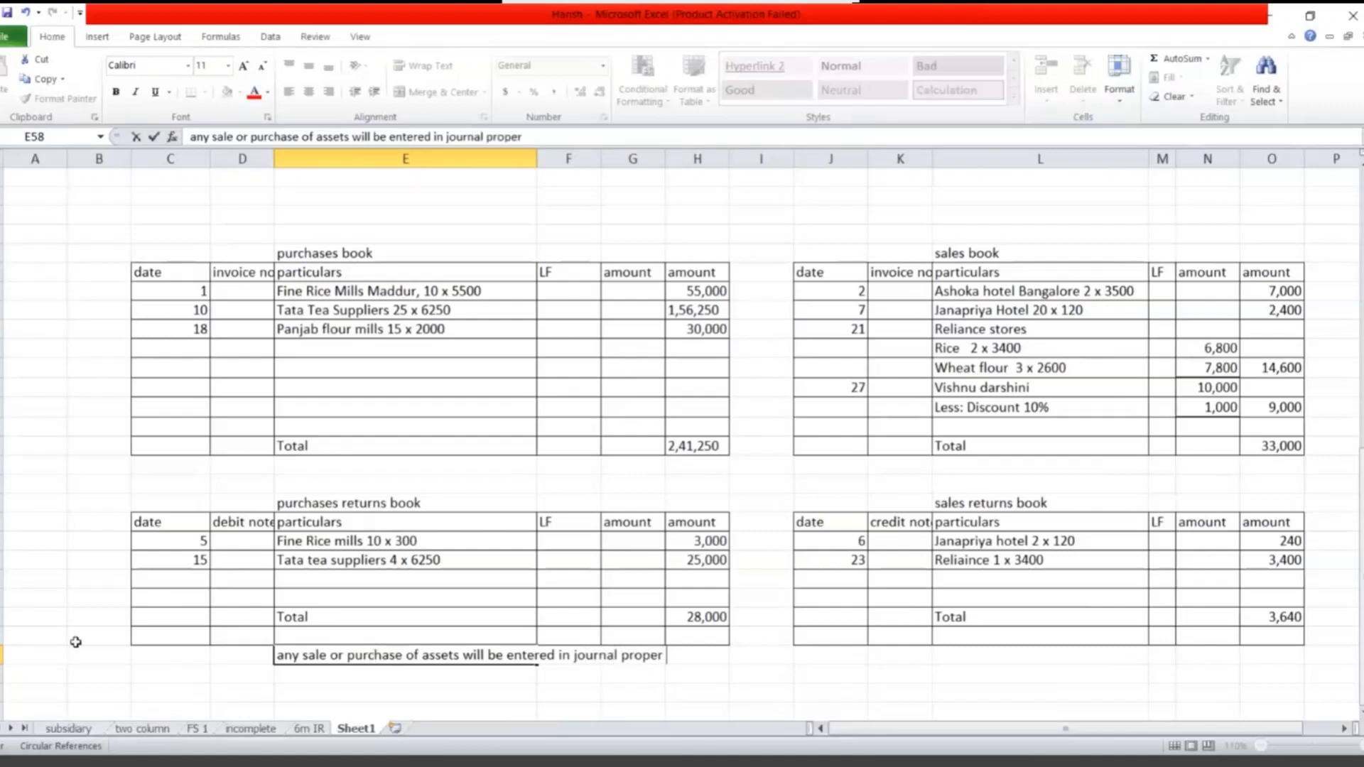
click(478, 444)
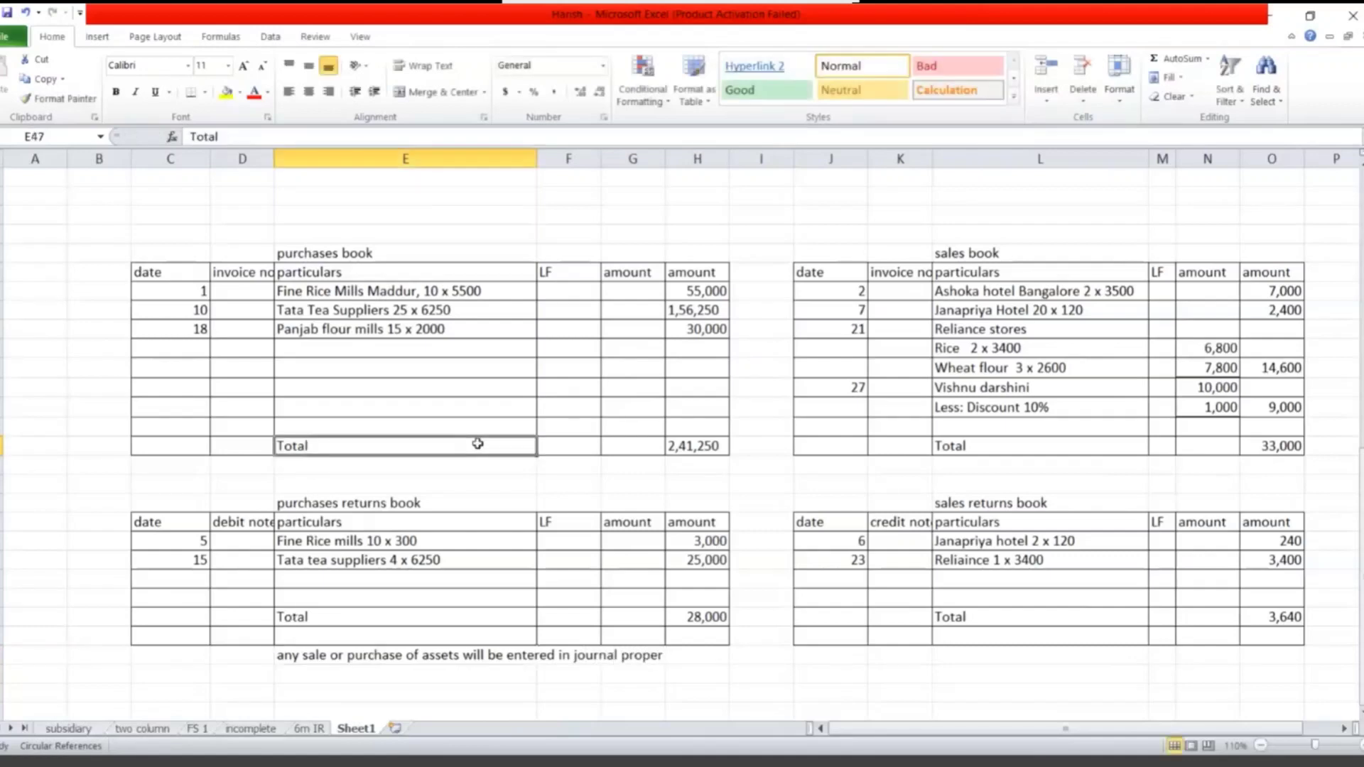